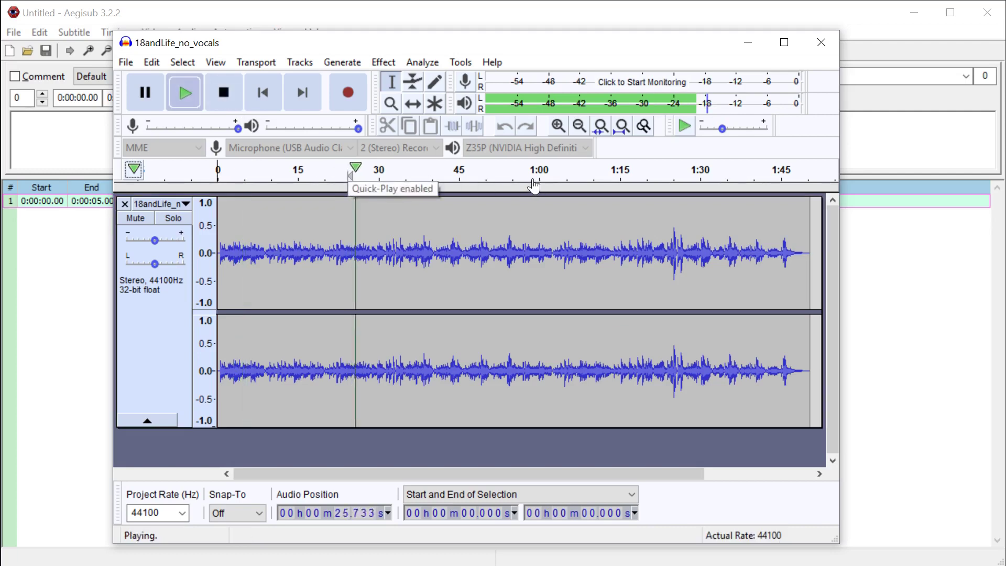
Step: Stop playback of the 18andLife_no_vocals track and close its Audacity window
click(214, 99)
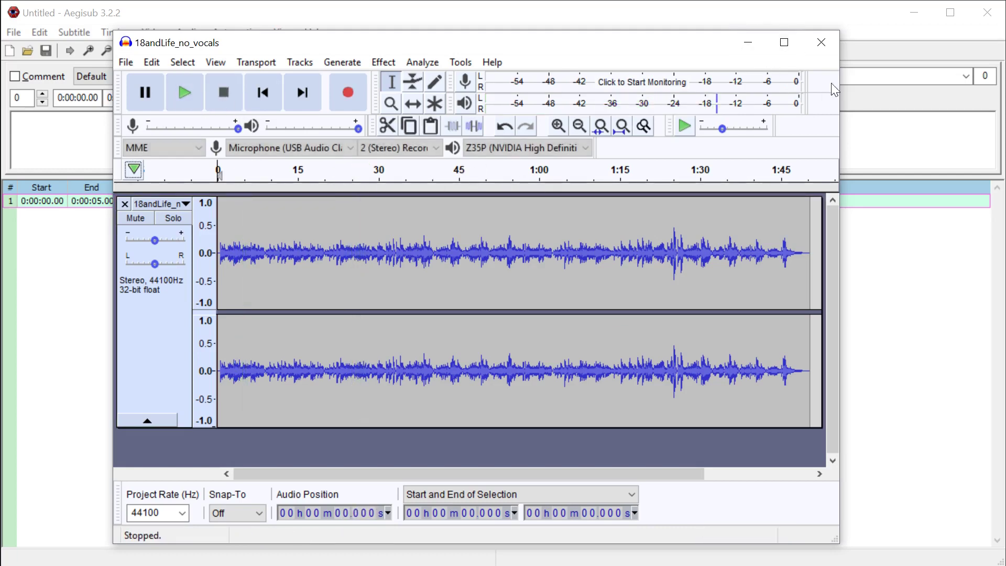
click(821, 42)
click(510, 292)
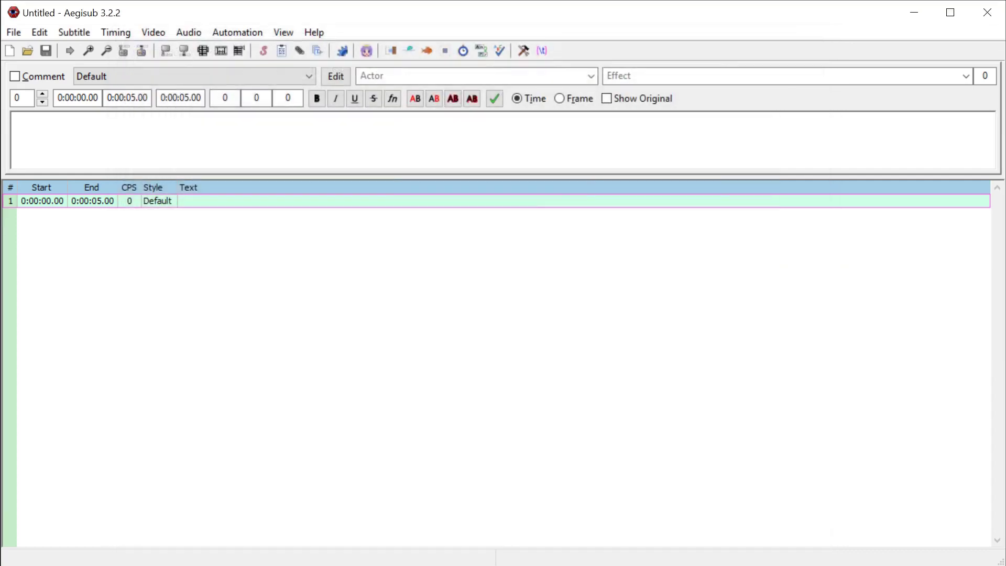
Step: Switch to the Music folder in File Explorer, play 18andLife_with_vocals, and close both the player and the folder
key(alt+Tab)
click(584, 330)
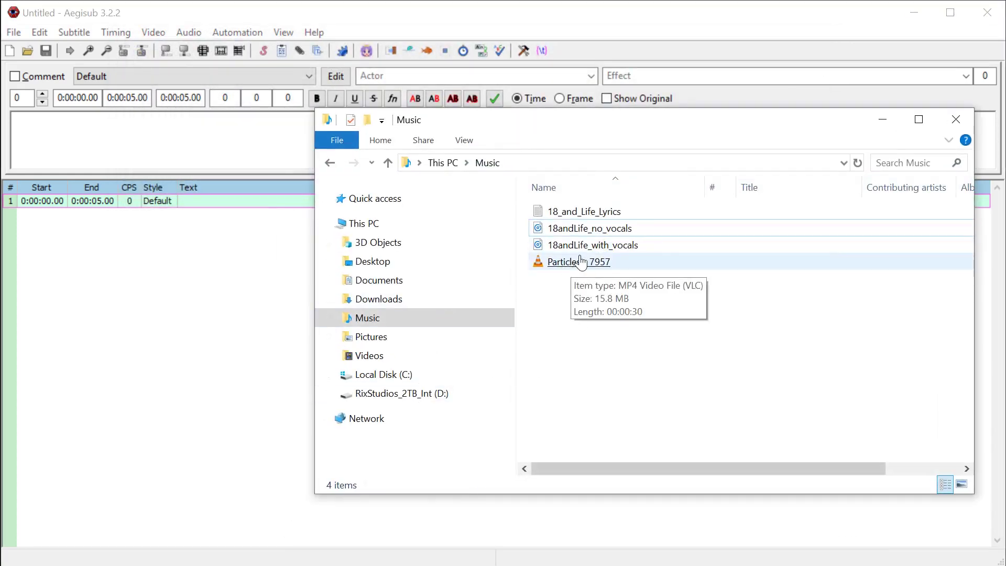
click(589, 251)
double_click(588, 247)
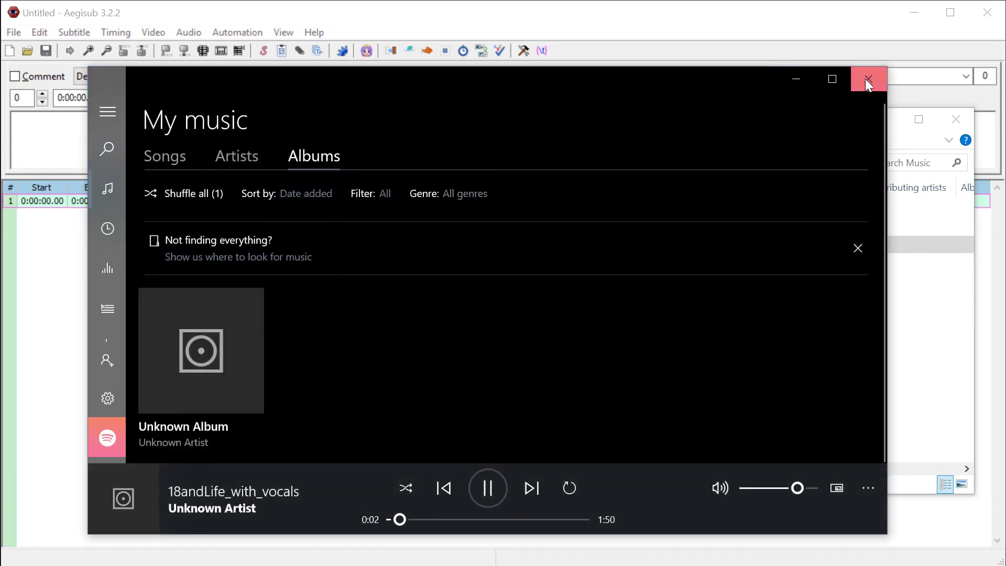
click(866, 81)
click(957, 121)
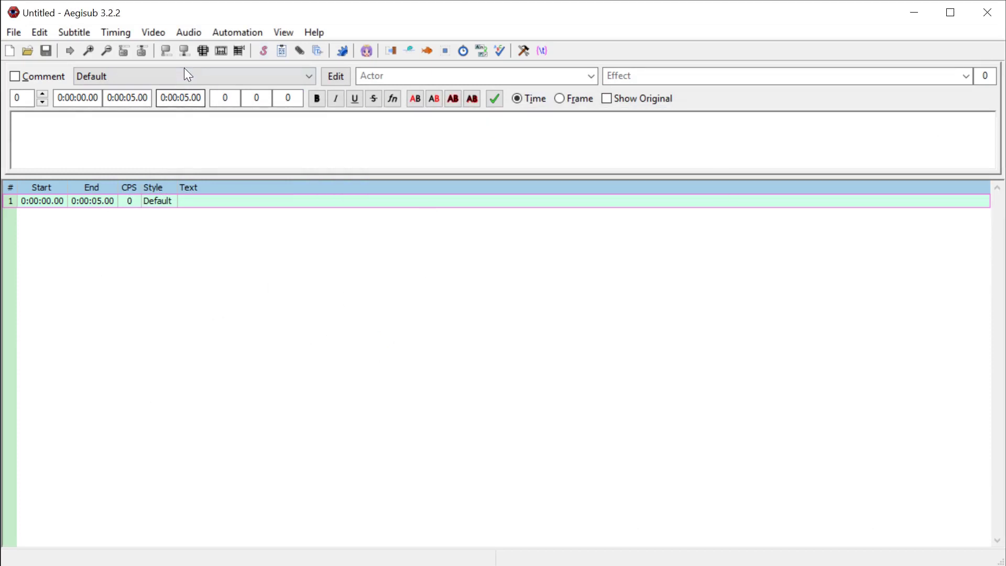
Step: Load 18andLife_with_vocals from the Music folder as the audio file and keep the waveform display
click(187, 33)
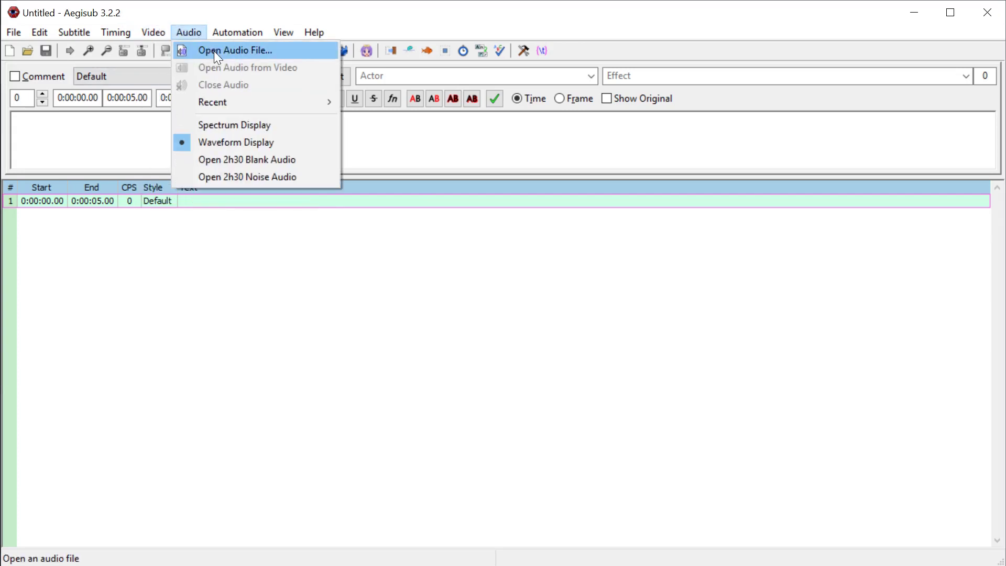
click(214, 51)
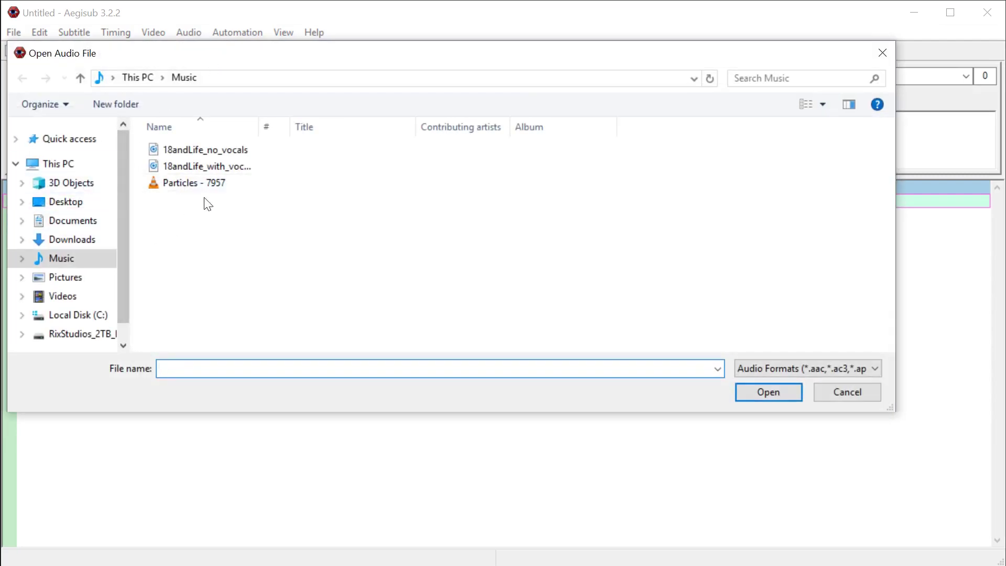
double_click(198, 167)
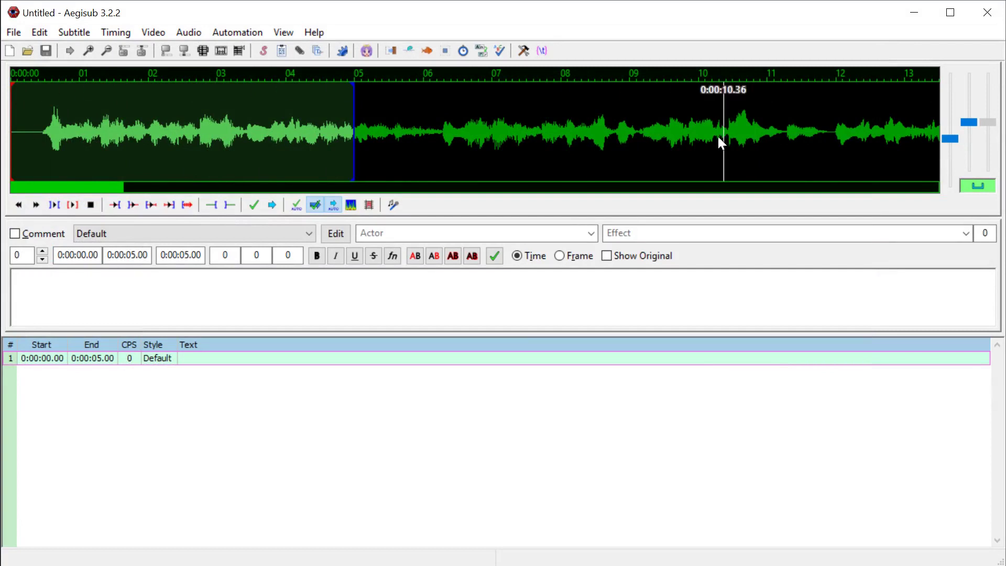
click(349, 205)
click(352, 206)
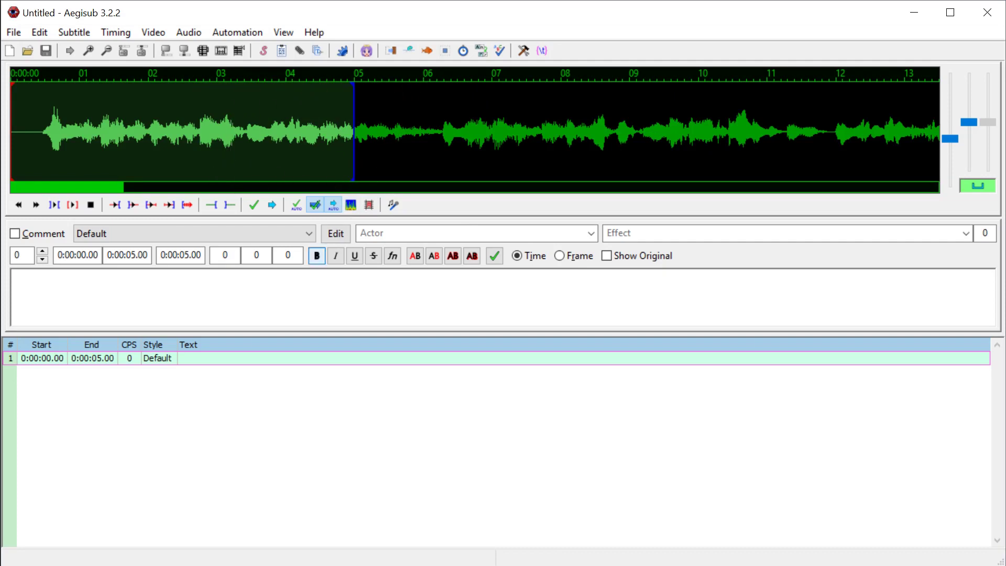
Step: Switch to the browser and look through the 18 And Life lyrics in the "18 and life lyrics" search results
key(alt+Tab)
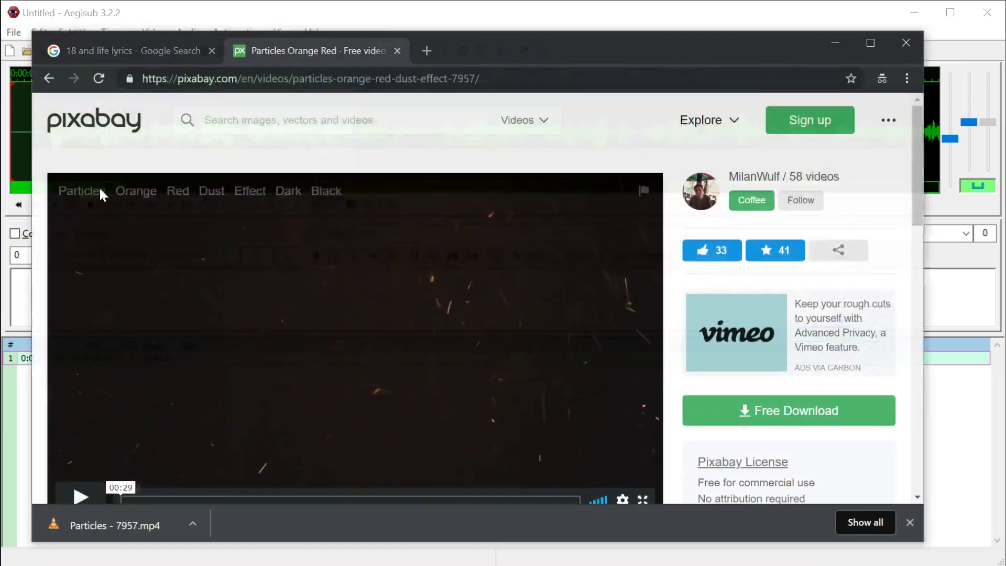
click(123, 39)
scroll(476, 291, down, 2)
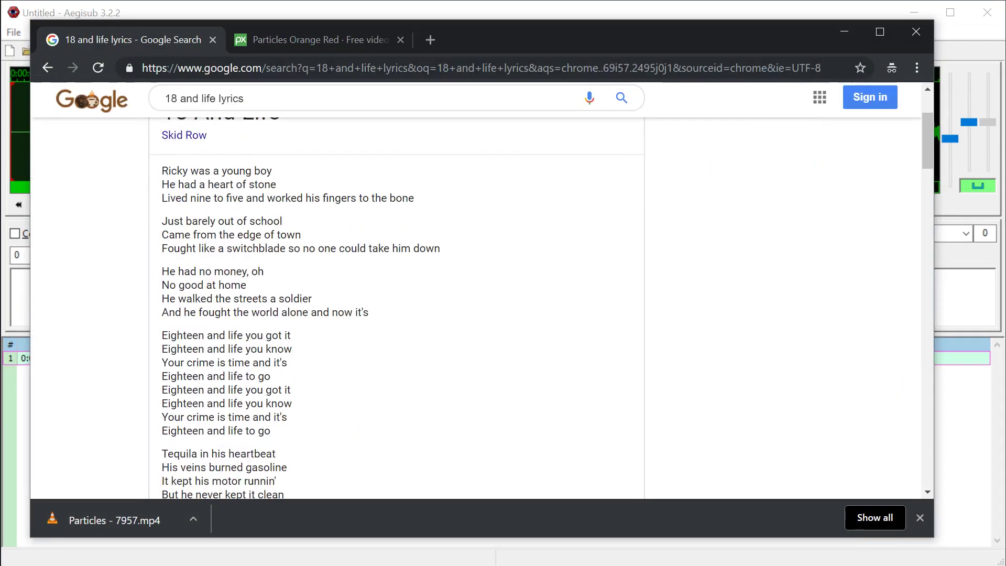
scroll(184, 198, up, 3)
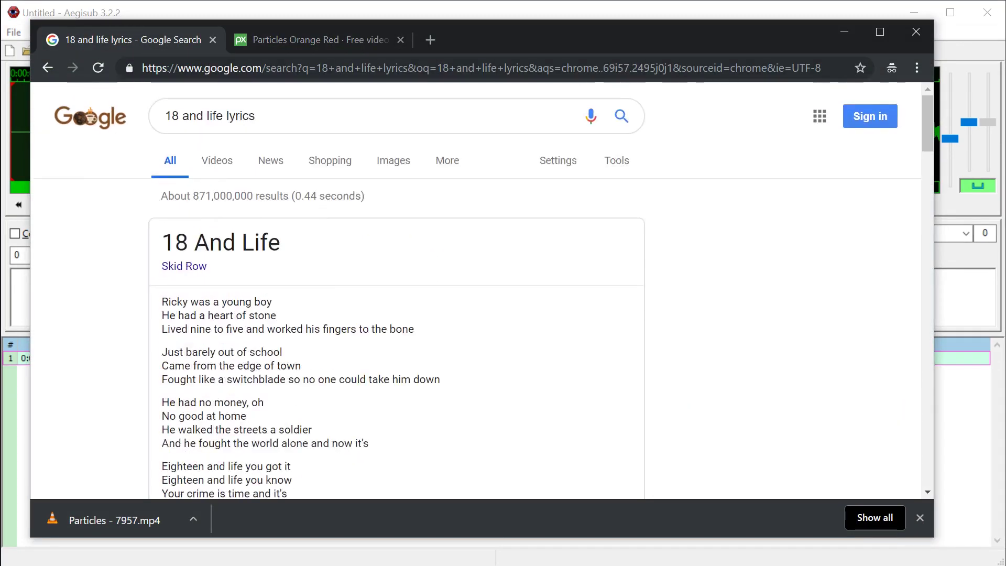
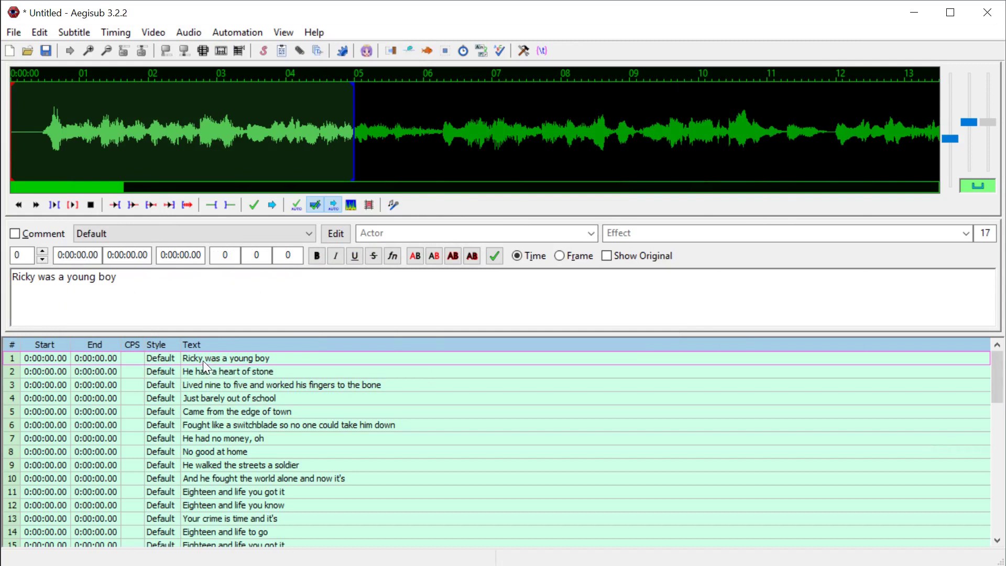
Step: Examine the imported lyric lines one by one, checking each line's text and its start and end times
click(202, 361)
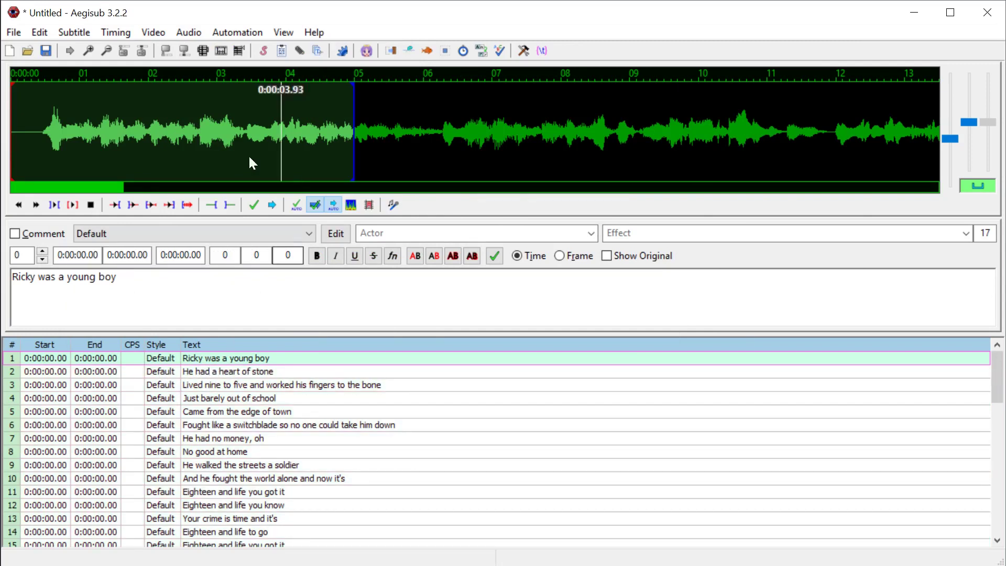
click(247, 369)
click(247, 383)
click(246, 396)
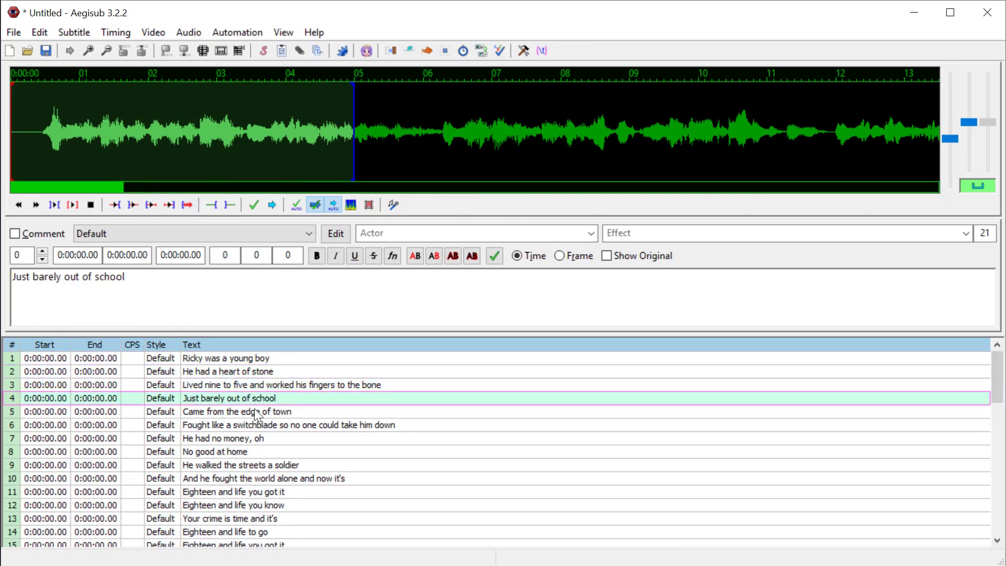
click(253, 410)
click(251, 426)
click(251, 442)
click(242, 426)
click(219, 414)
click(218, 402)
click(215, 386)
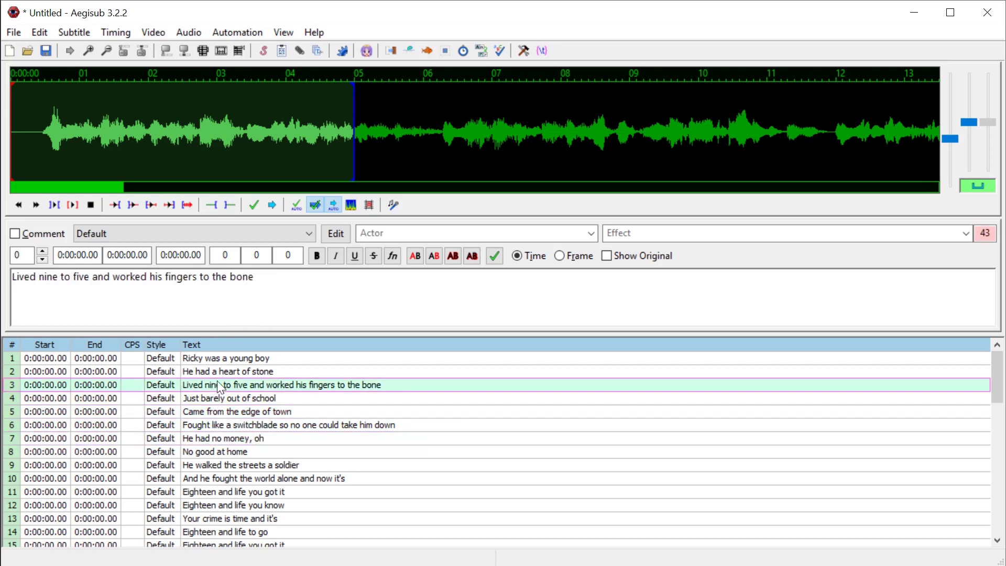
drag(113, 276, 254, 276)
click(222, 402)
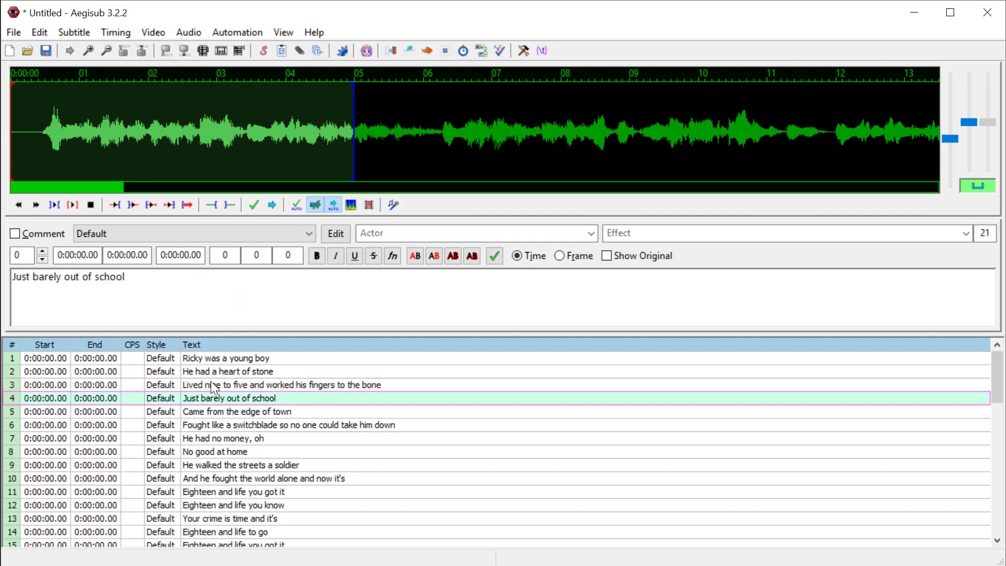
click(190, 359)
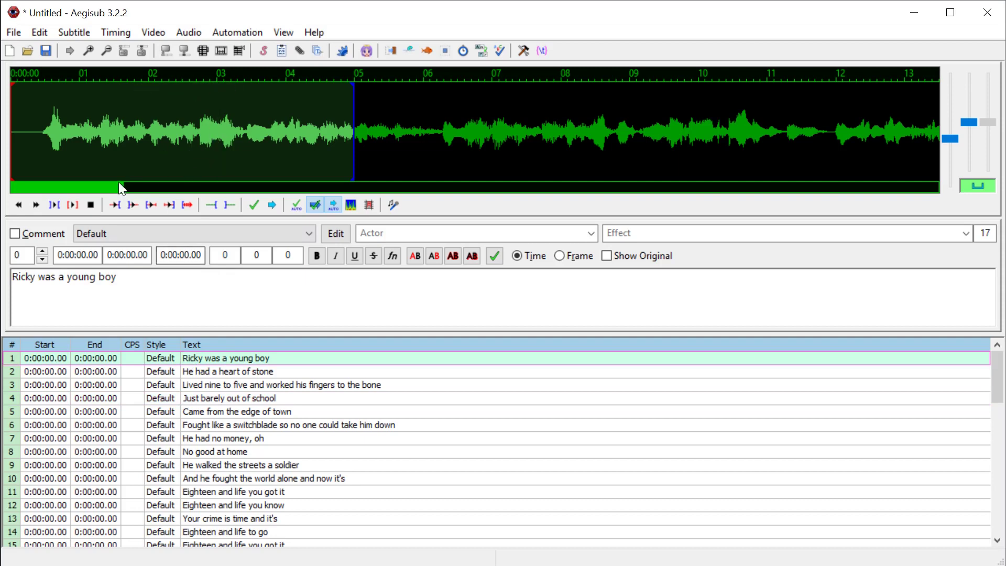
click(50, 373)
click(218, 358)
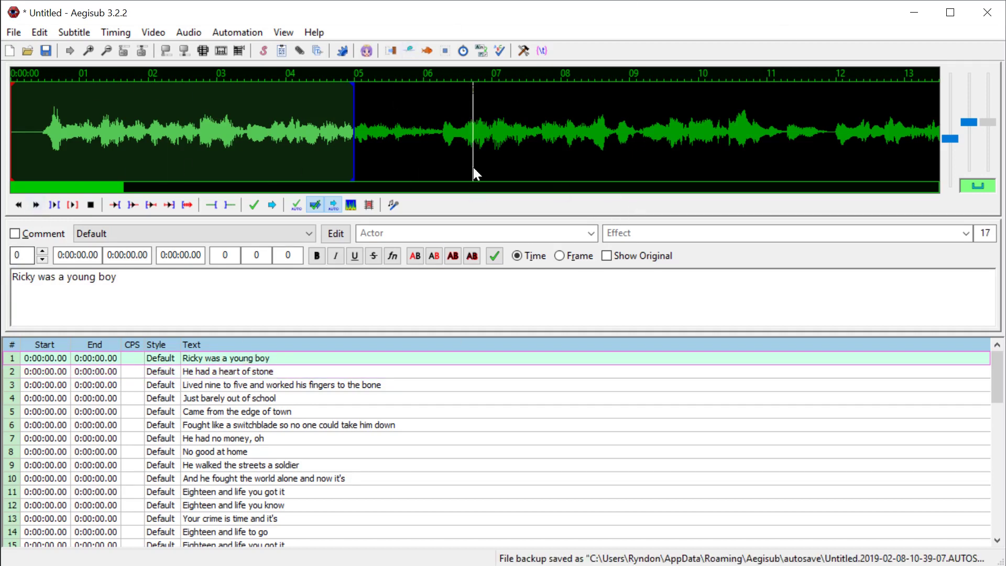
click(288, 255)
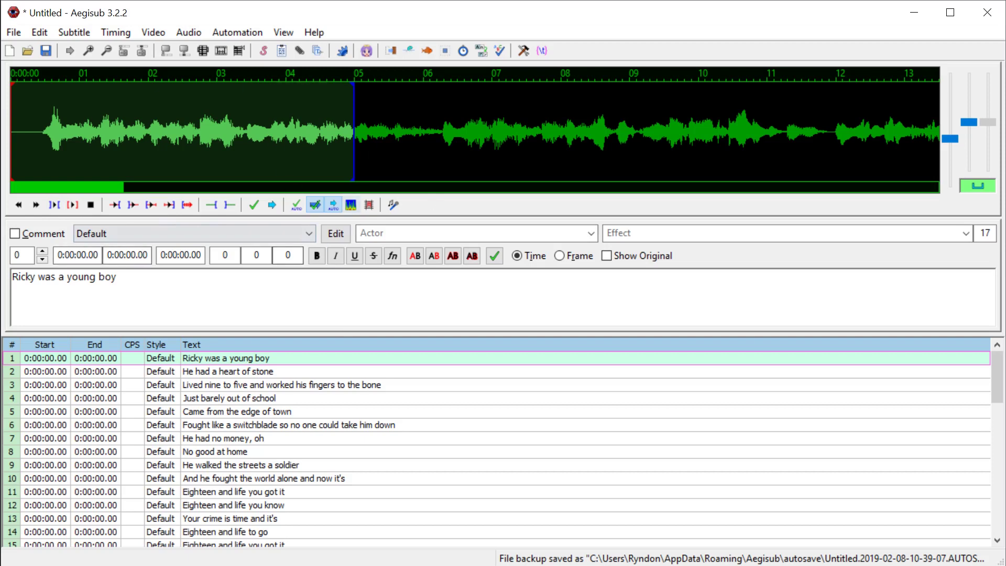
click(221, 387)
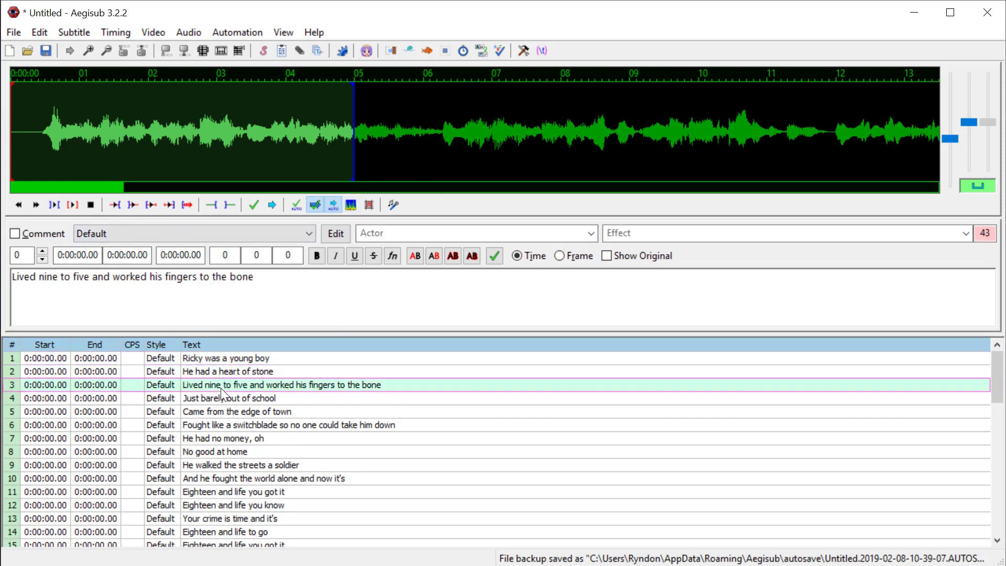
click(221, 403)
Step: Play the audio for the line "Ricky was a young boy", time it from 0:00:00.38 to 0:00:03.40 and commit it
click(196, 359)
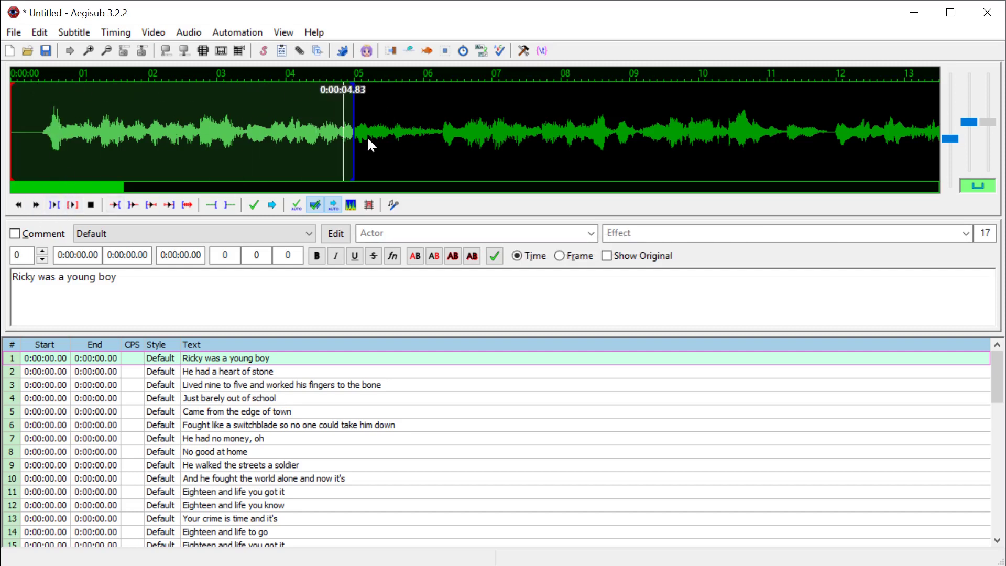
click(72, 206)
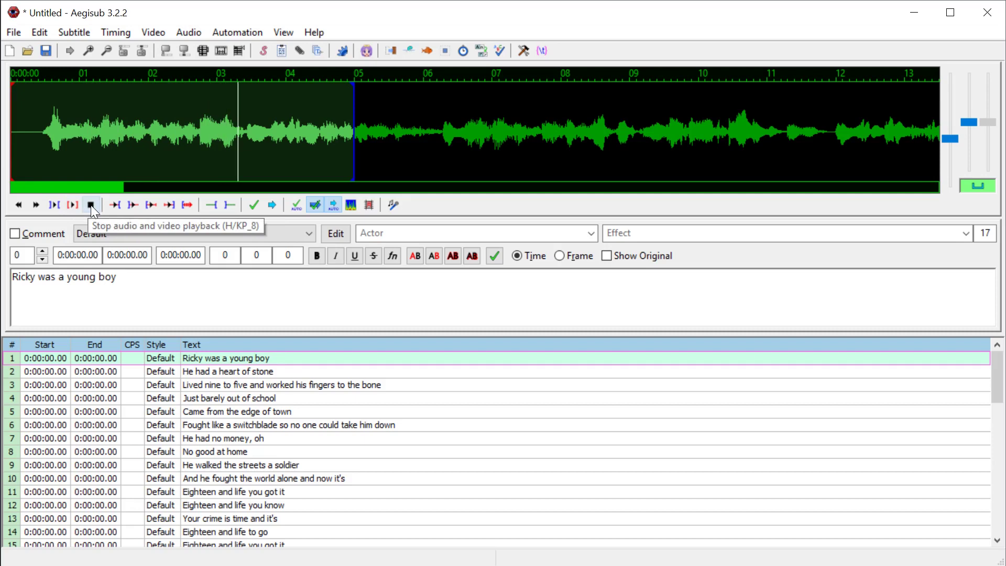
click(91, 208)
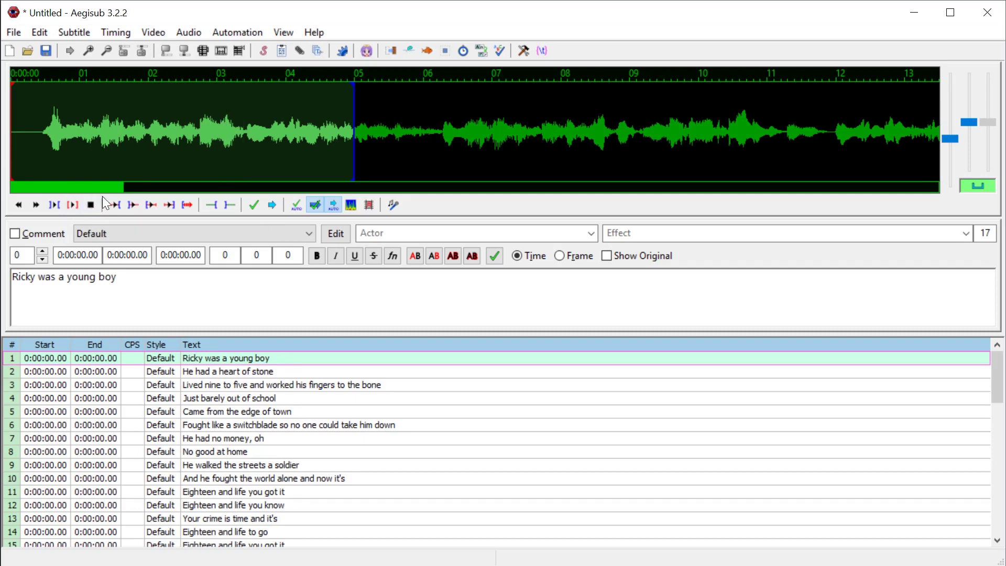
right_click(243, 136)
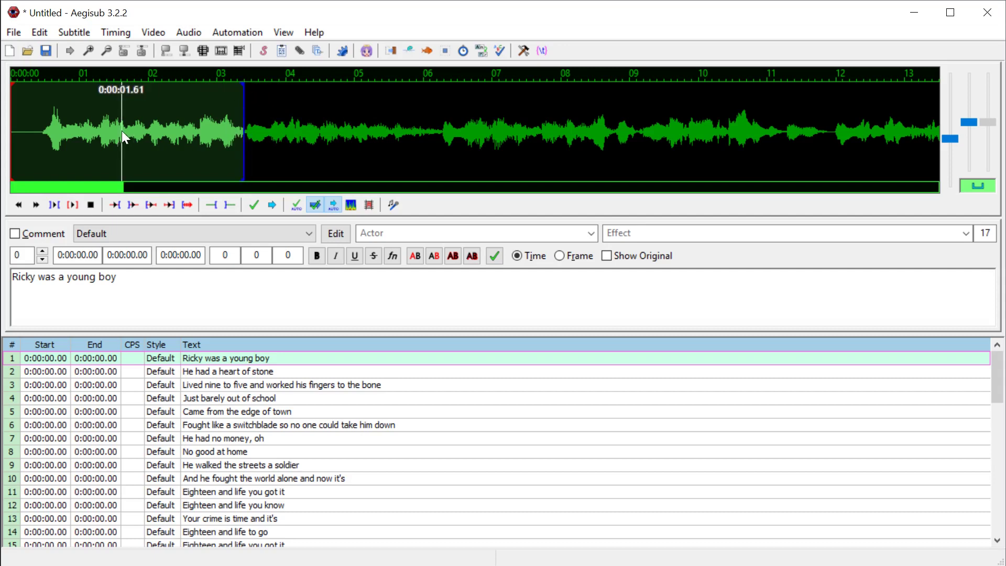
click(37, 134)
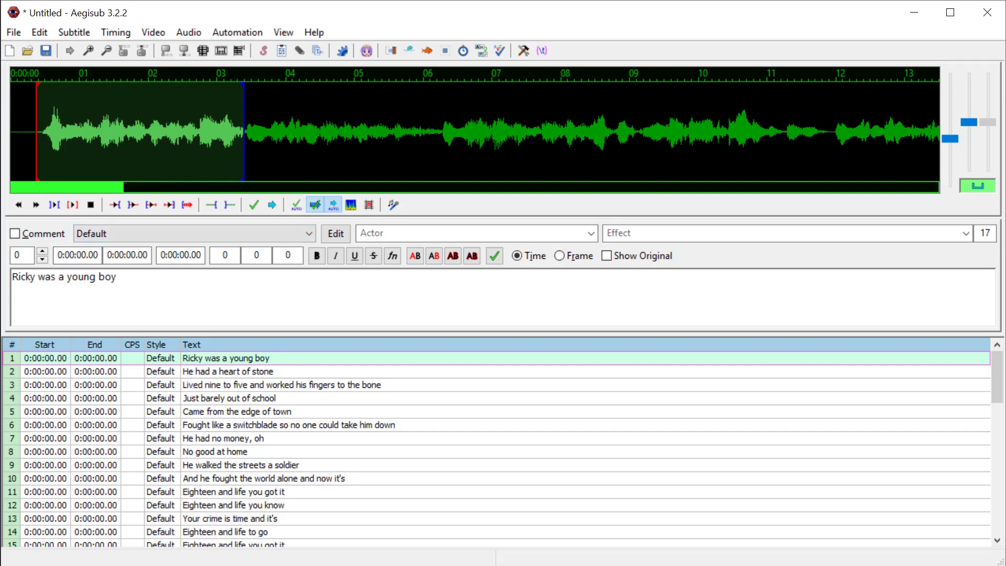
click(254, 206)
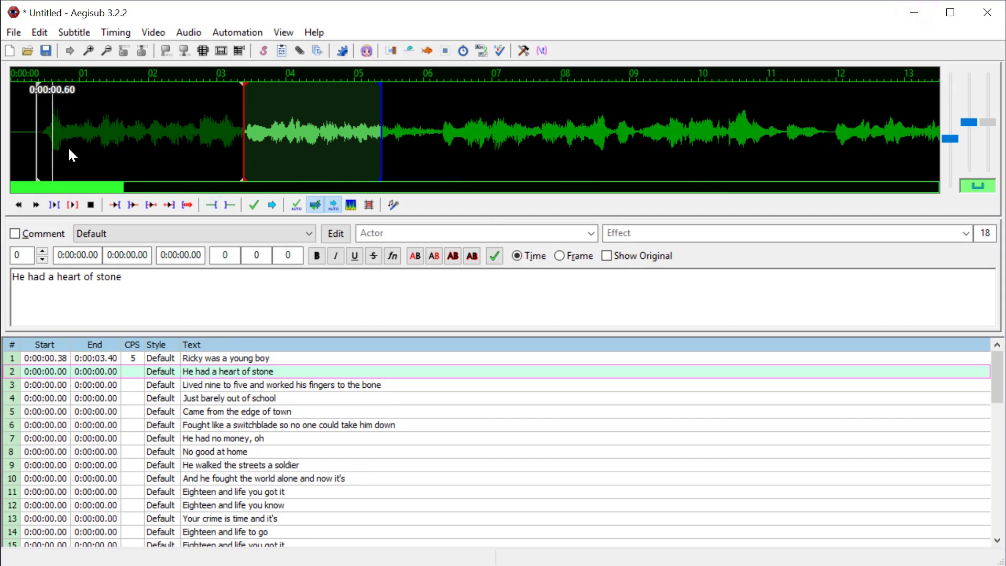
Step: Load a blue dummy video at 1920x1080 (HD 1080p), 23.976 fps and 40000 frames
click(153, 32)
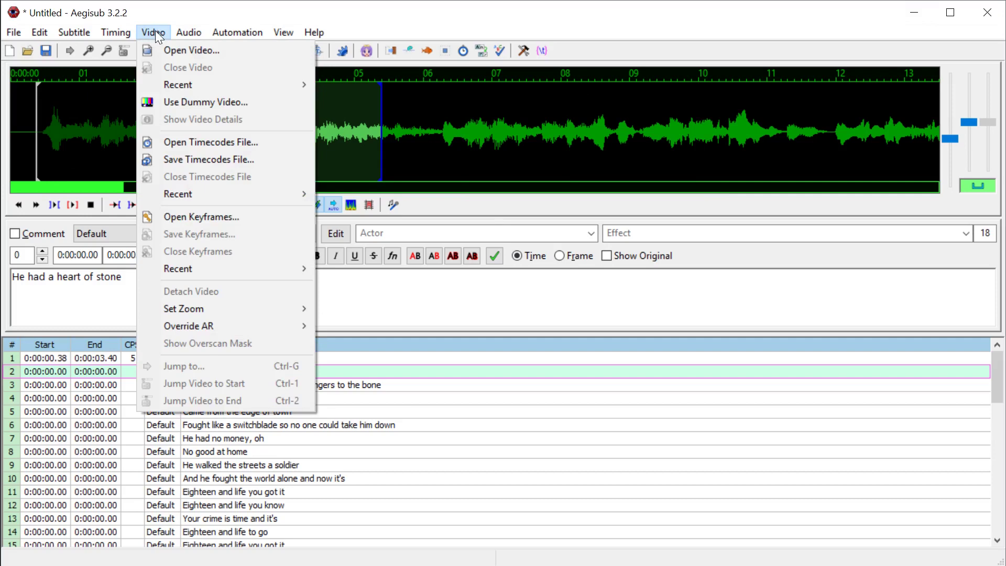
click(191, 103)
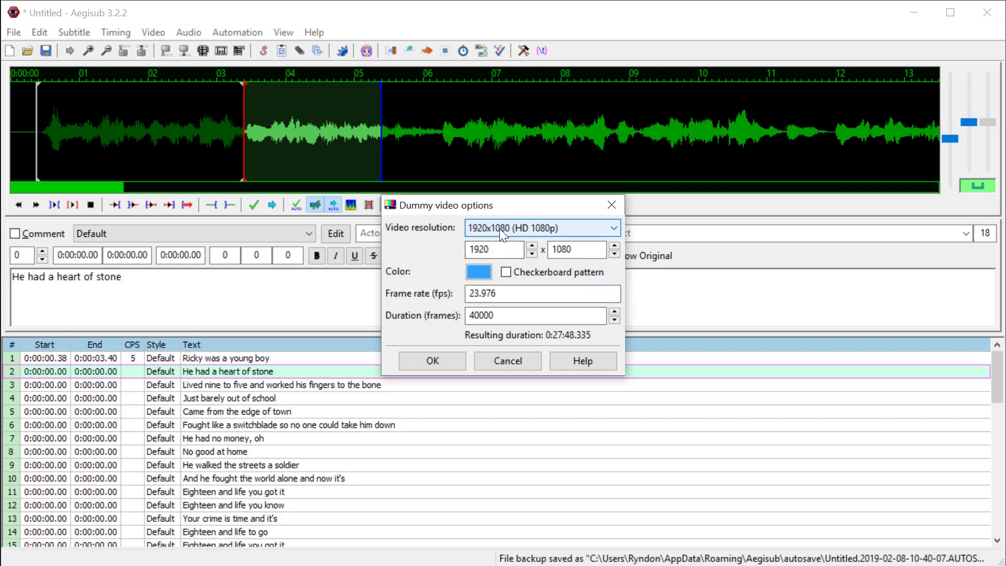
click(434, 367)
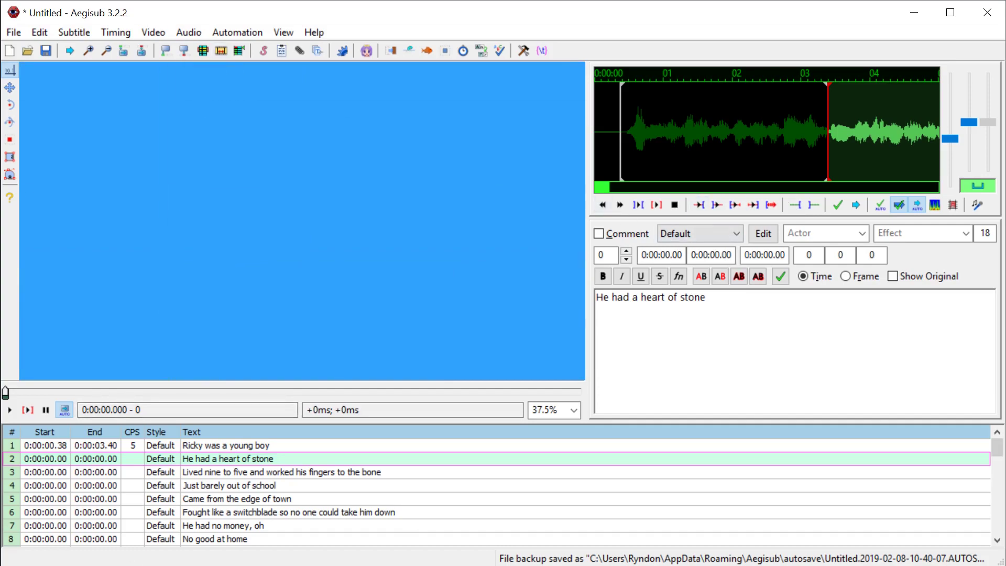
Step: Switch to the Pixabay orange-red particles page in the browser, preview the video and pause it
key(alt+Tab)
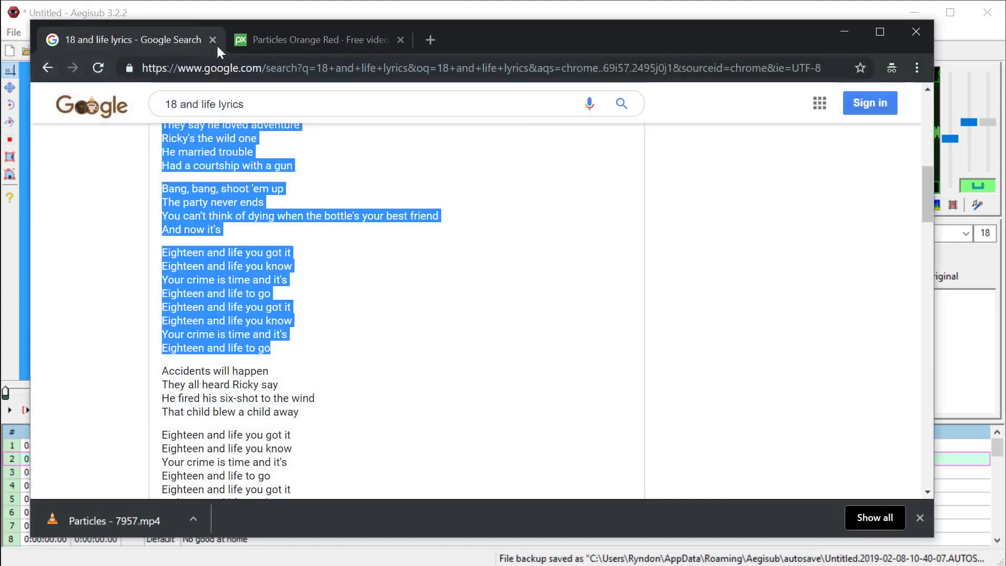
click(283, 41)
click(79, 491)
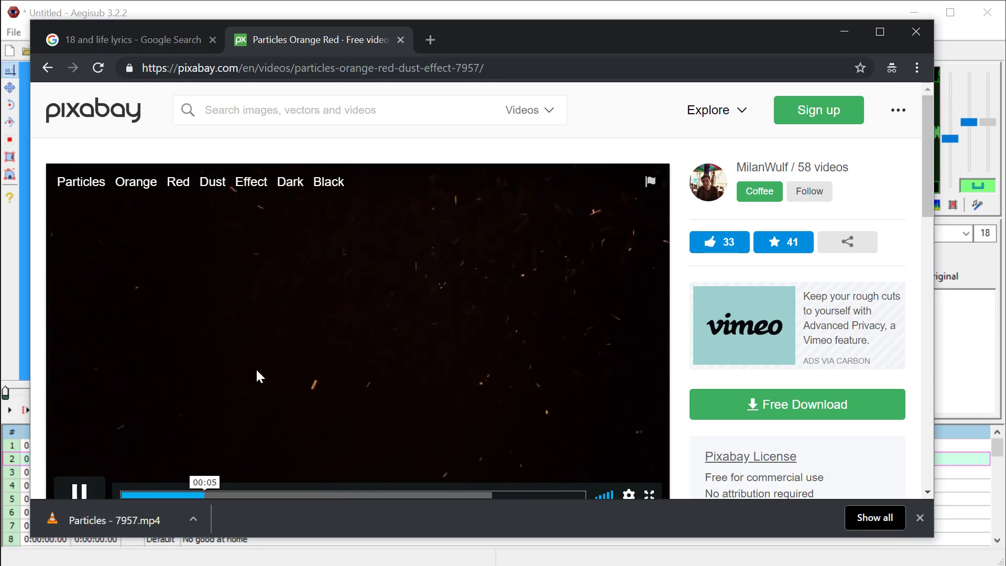
click(79, 490)
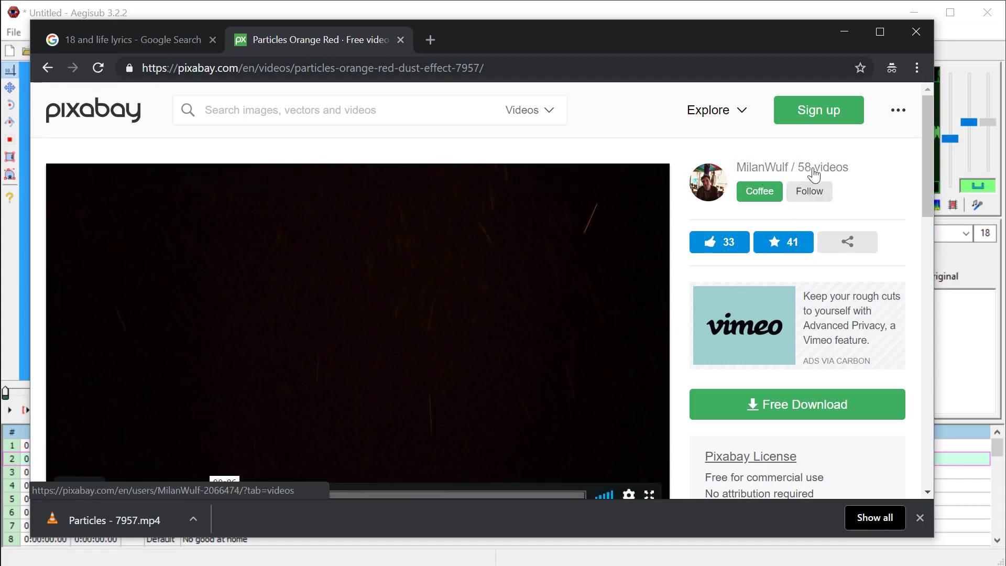
Step: Examine the Pixabay license terms and media details of the particles video
scroll(786, 291, down, 3)
scroll(761, 425, down, 3)
scroll(762, 398, up, 3)
drag(710, 347, 808, 363)
click(832, 363)
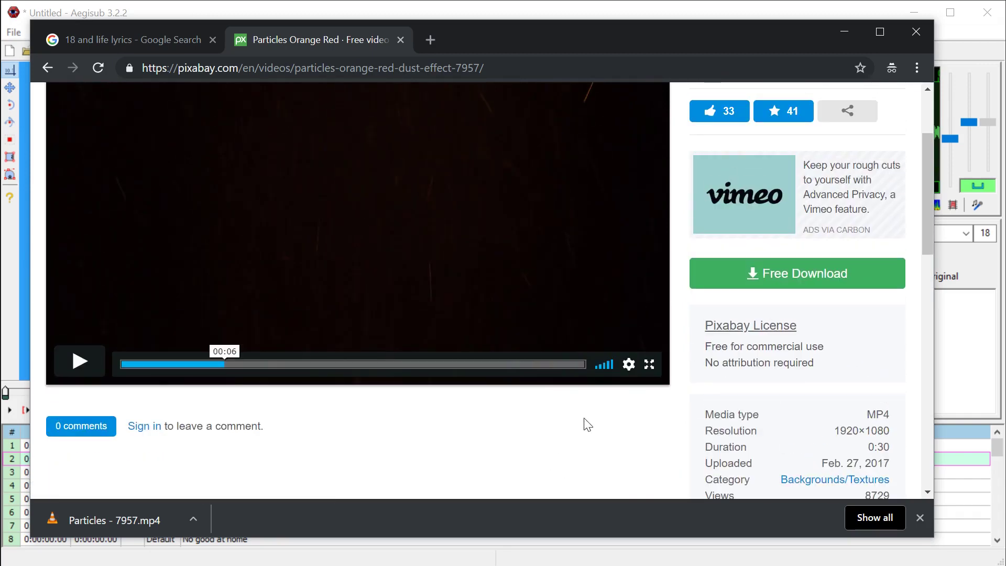
scroll(587, 424, up, 3)
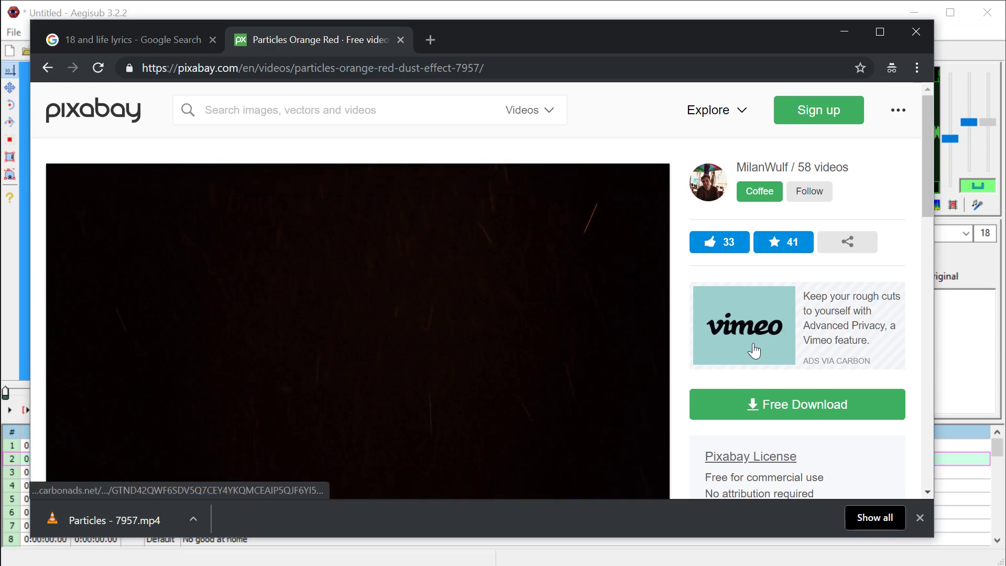
Step: Check the particles video's resolution and media details on its Pixabay page, and minimize the browser
scroll(777, 378, down, 3)
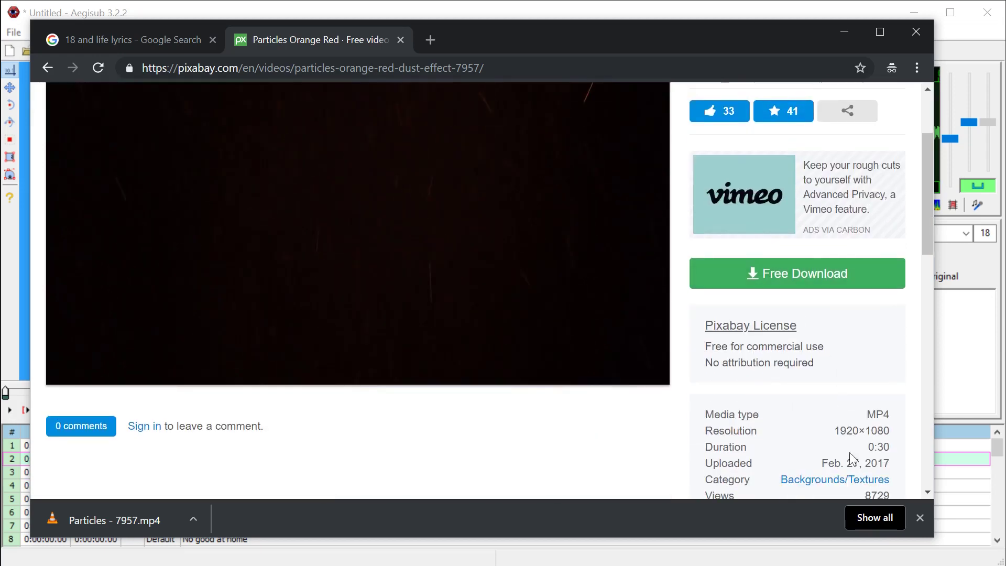
scroll(852, 459, down, 3)
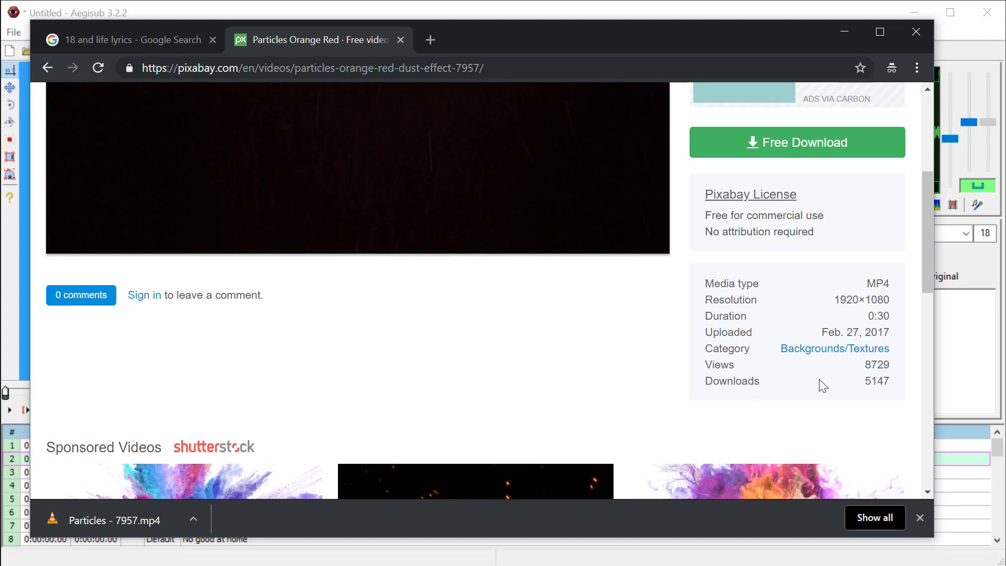
scroll(776, 352, up, 3)
click(841, 33)
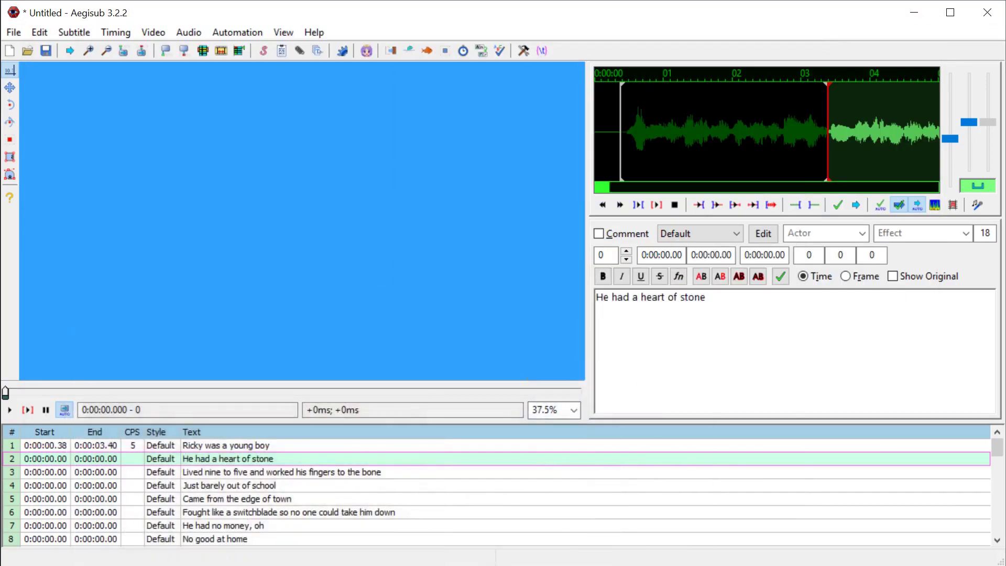
Step: Open the Music folder in File Explorer and play the Particles - 7957 video in VLC
key(super+e)
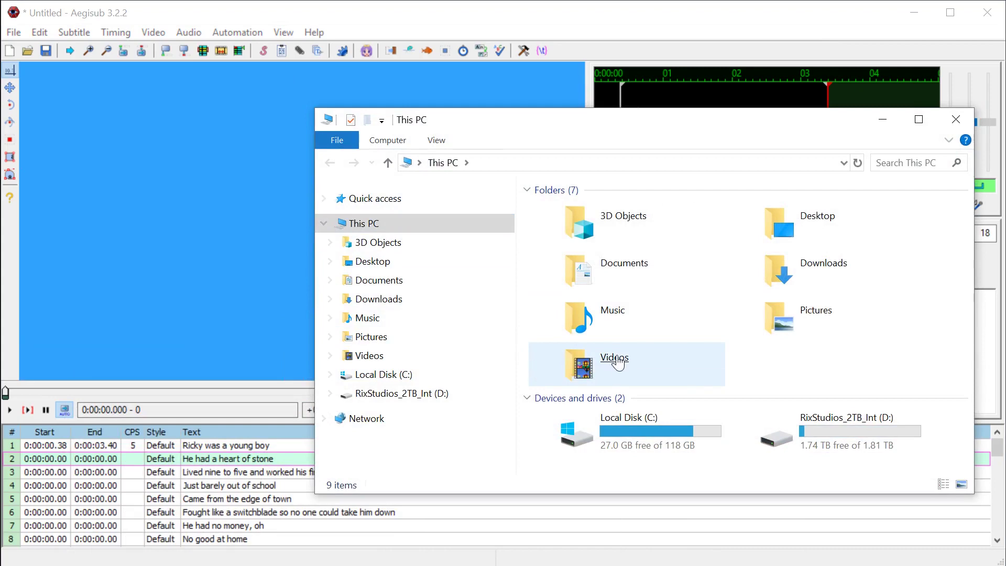
click(571, 370)
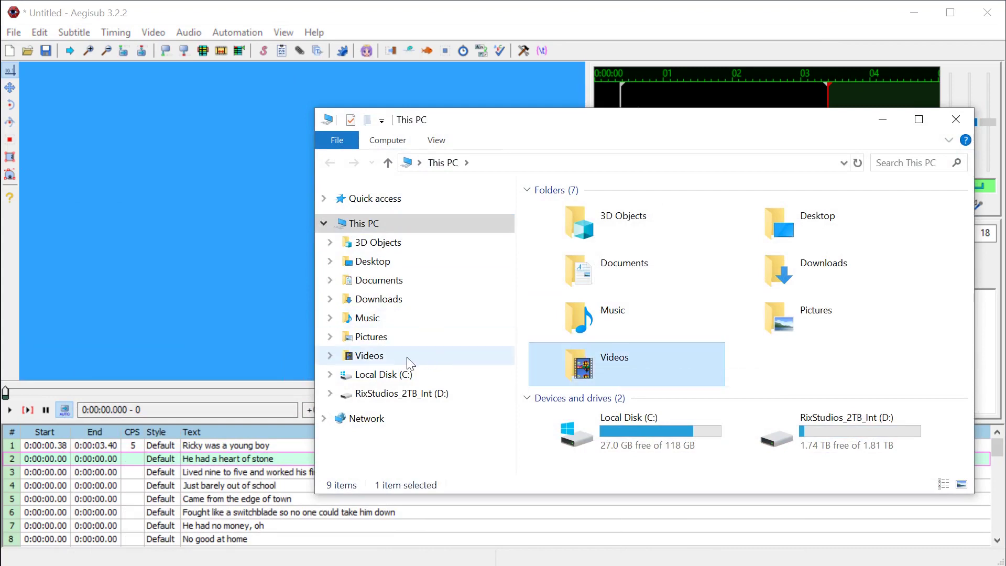
click(370, 360)
click(373, 339)
click(420, 318)
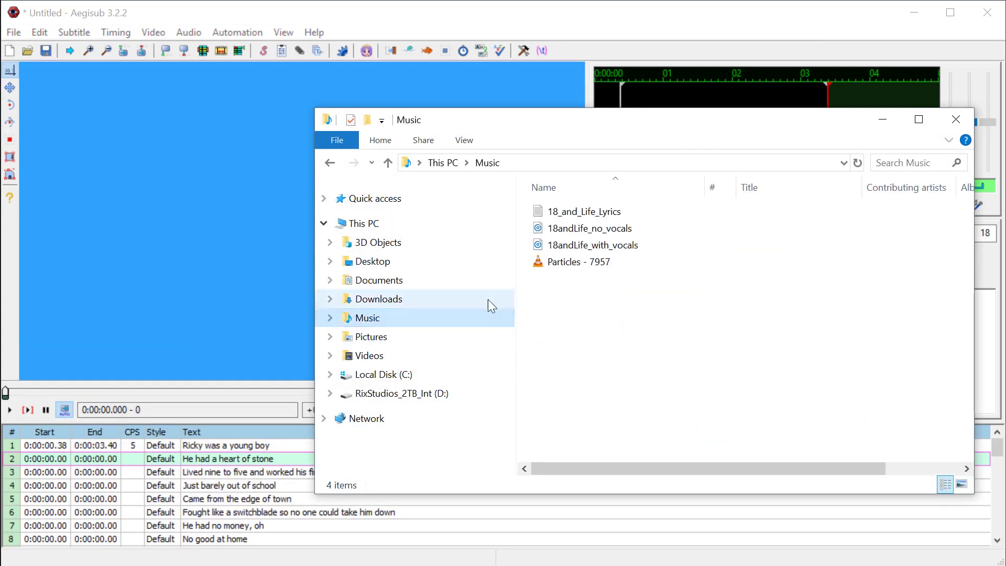
right_click(559, 263)
click(563, 268)
double_click(564, 268)
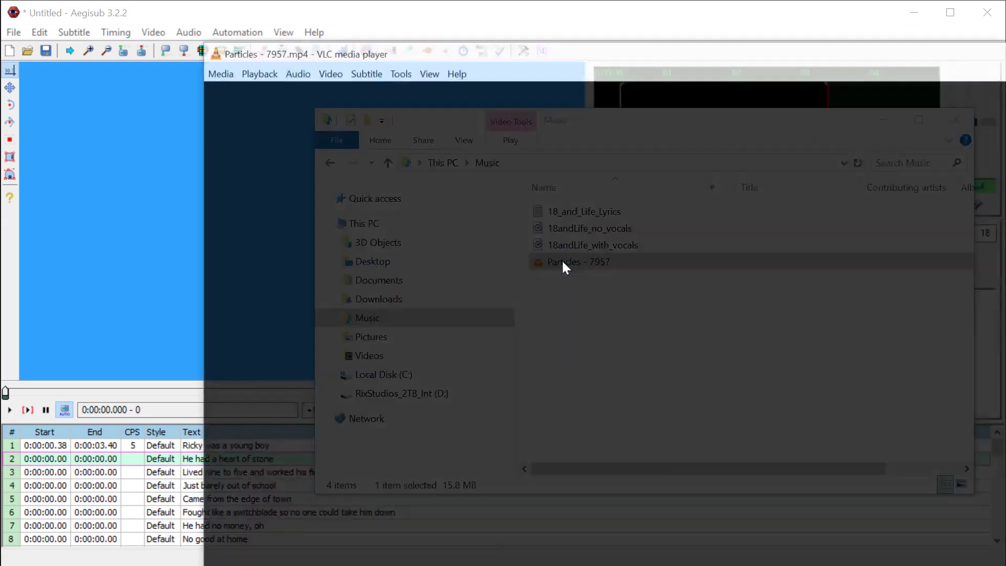
Step: Check the codec information of the particles video for its resolution and frame rate, and close it
click(398, 74)
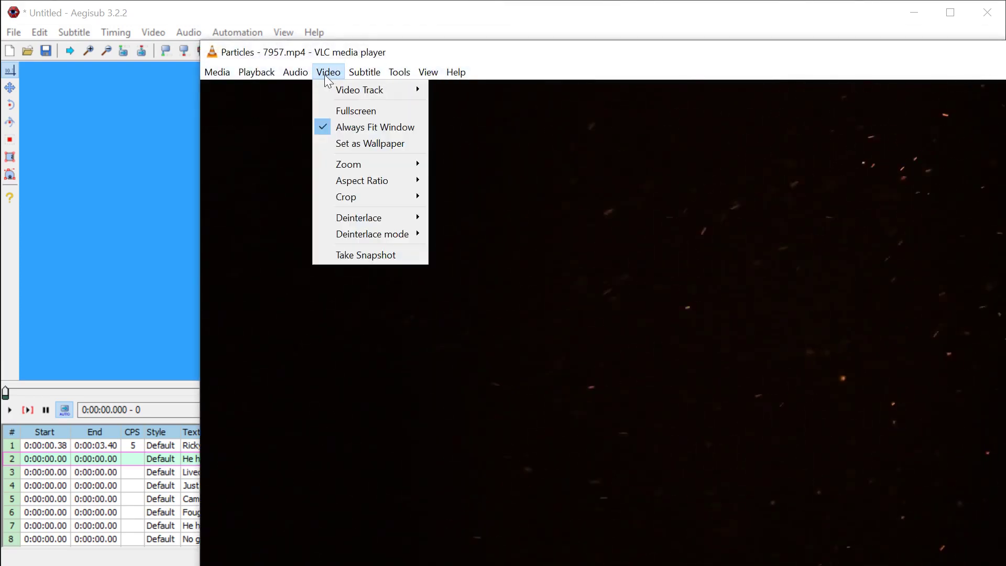
mouse_move(423, 76)
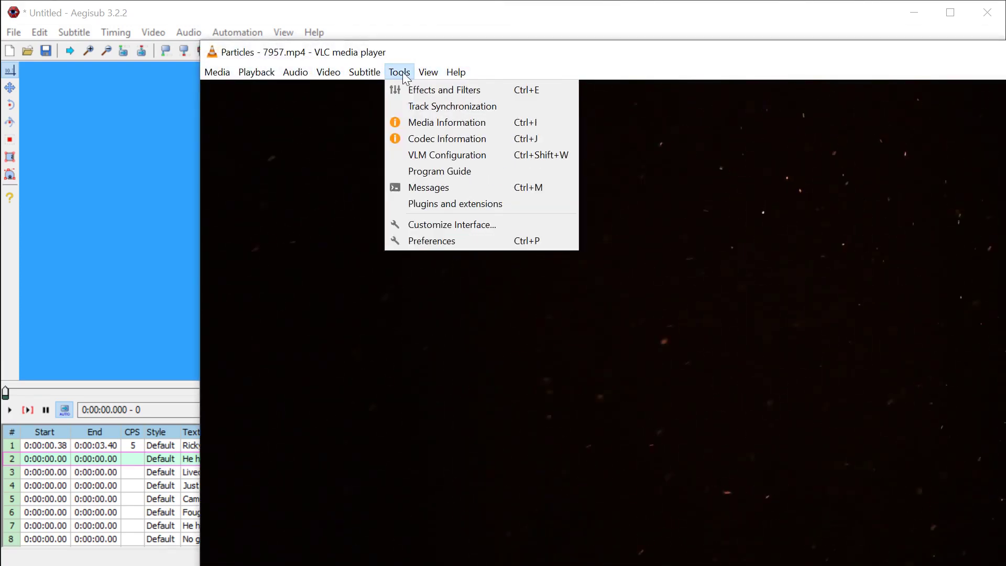
click(422, 139)
drag(815, 238, 289, 120)
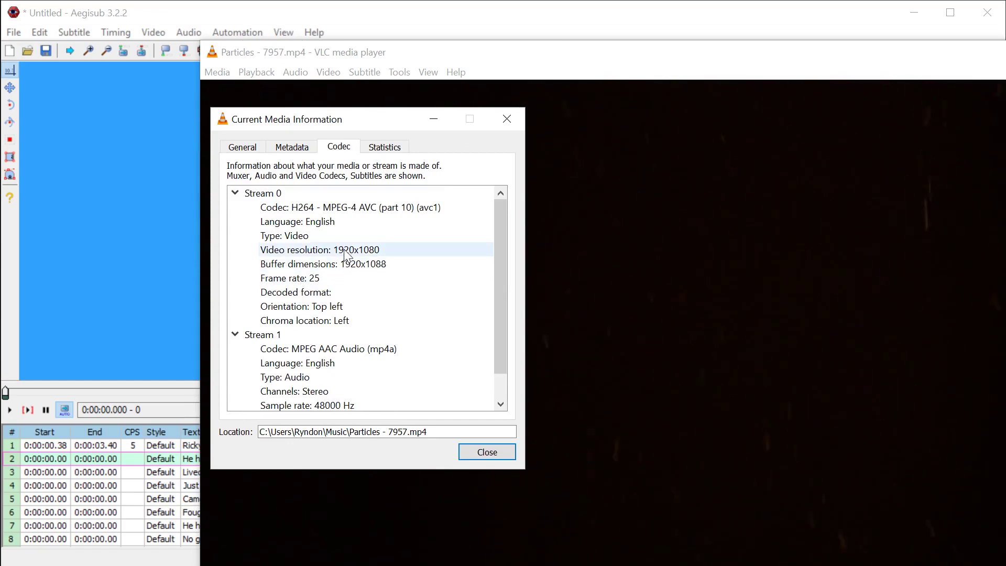
click(502, 450)
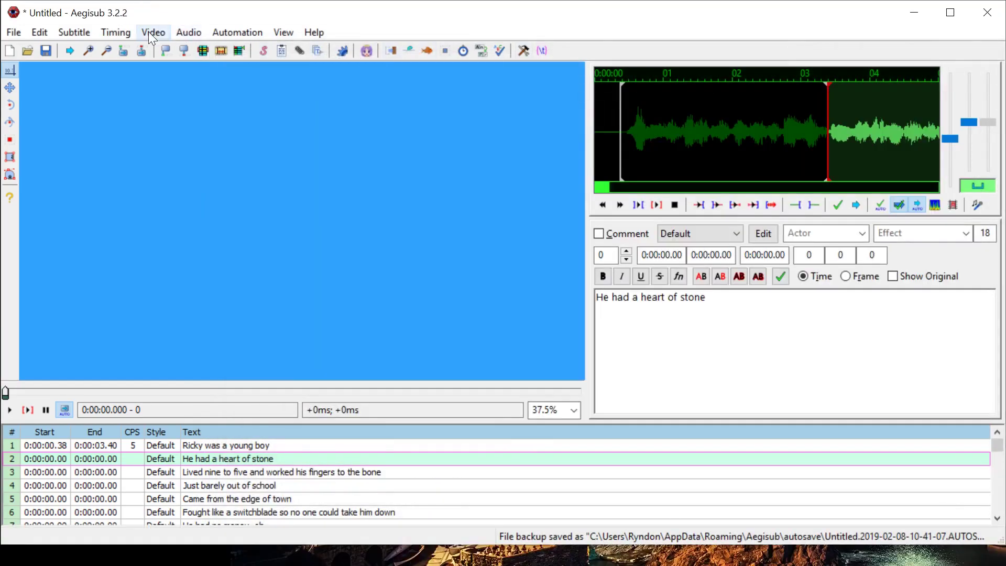
Step: Reload the dummy video in Aegisub at 1920x1080 with a frame rate of 25 fps and 40000 frames
click(151, 31)
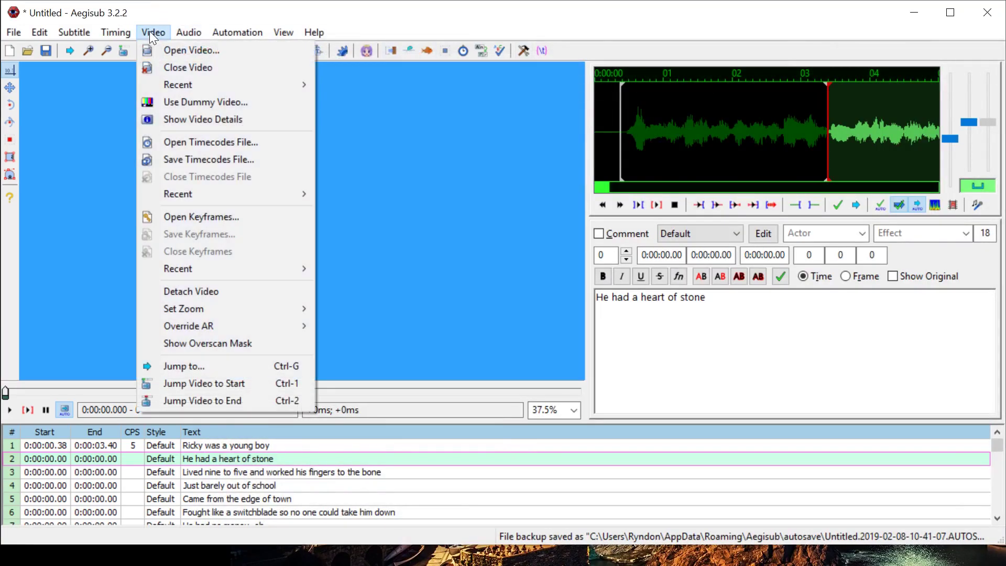
click(183, 102)
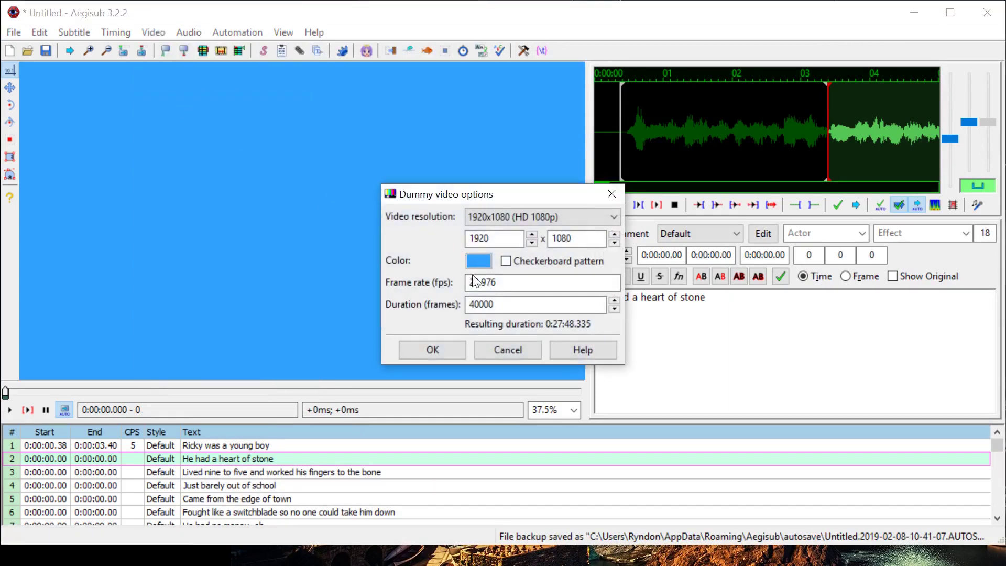
drag(475, 282, 497, 281)
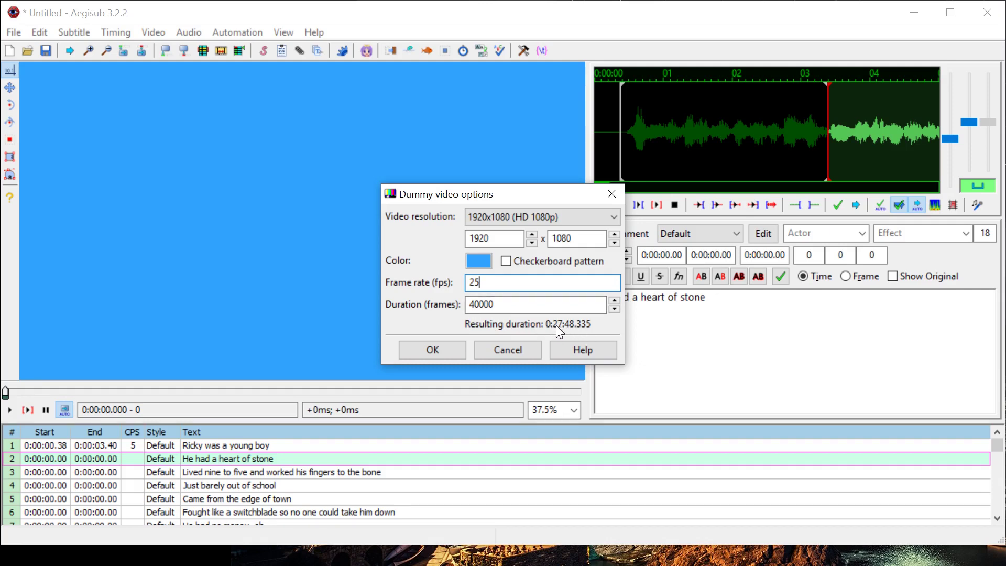
click(433, 350)
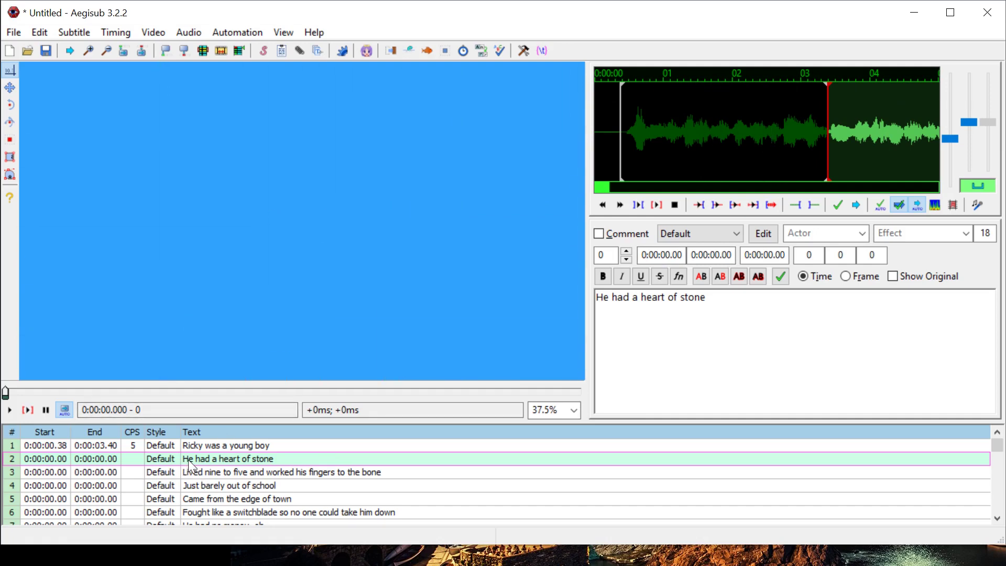
Step: Enlarge the Default style's font and set its alignment to 5, the centre of the frame, starting from the line "Ricky was a young boy"
click(204, 447)
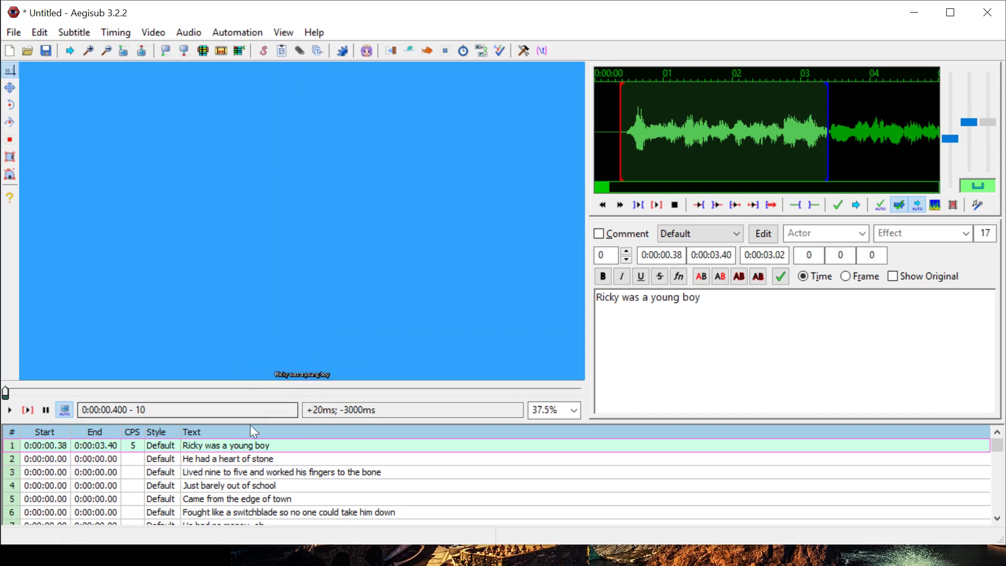
click(769, 239)
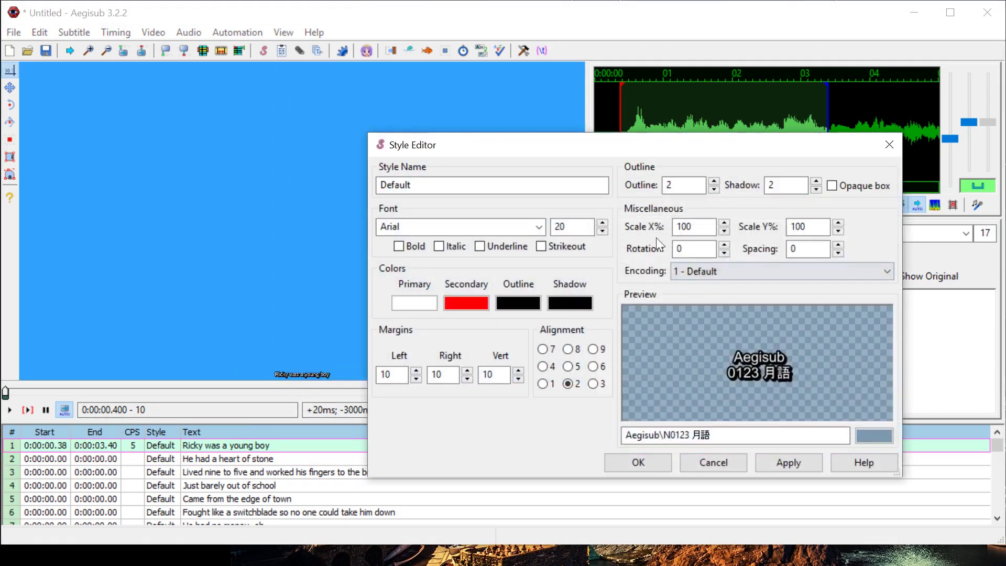
click(568, 367)
click(785, 462)
click(642, 462)
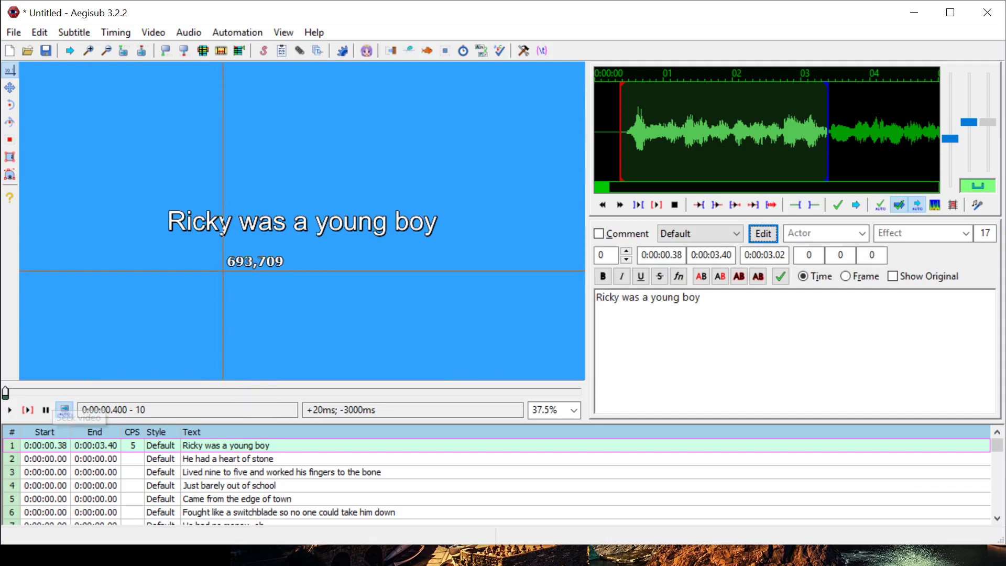
Step: Reduce the video preview zoom to 25% and select the line "Ricky was a young boy"
click(197, 457)
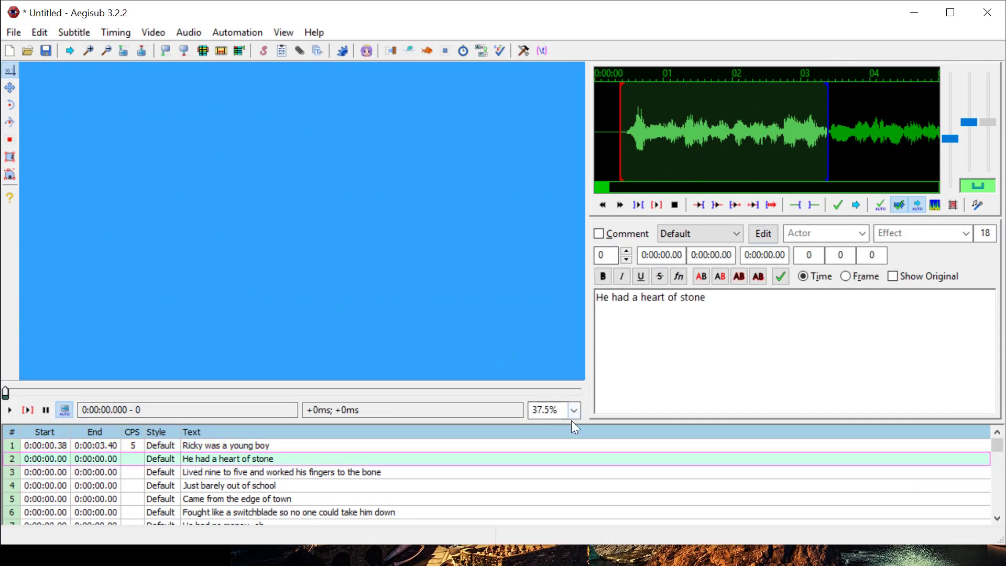
scroll(470, 307, up, 1)
scroll(434, 268, down, 2)
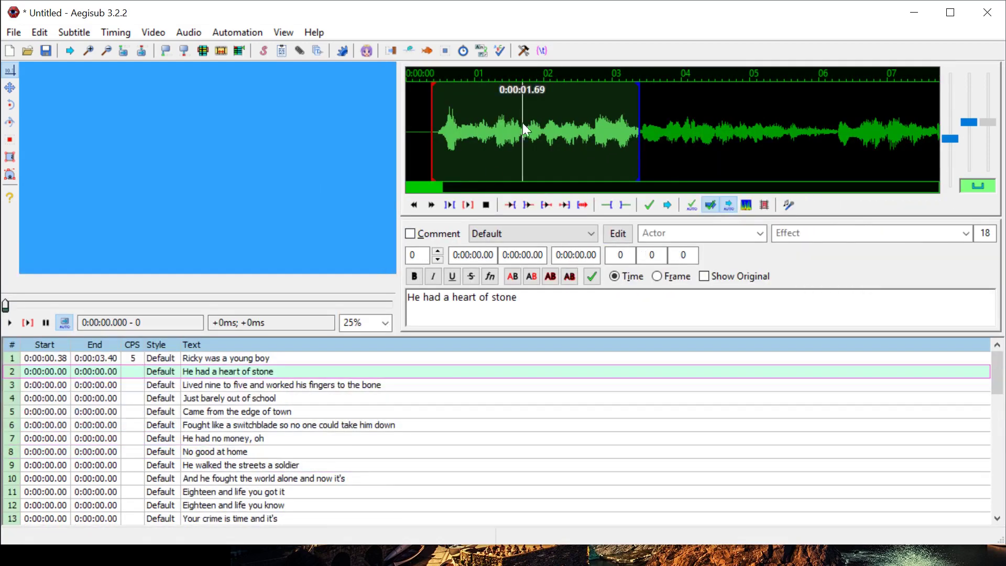
click(209, 386)
click(202, 370)
click(206, 358)
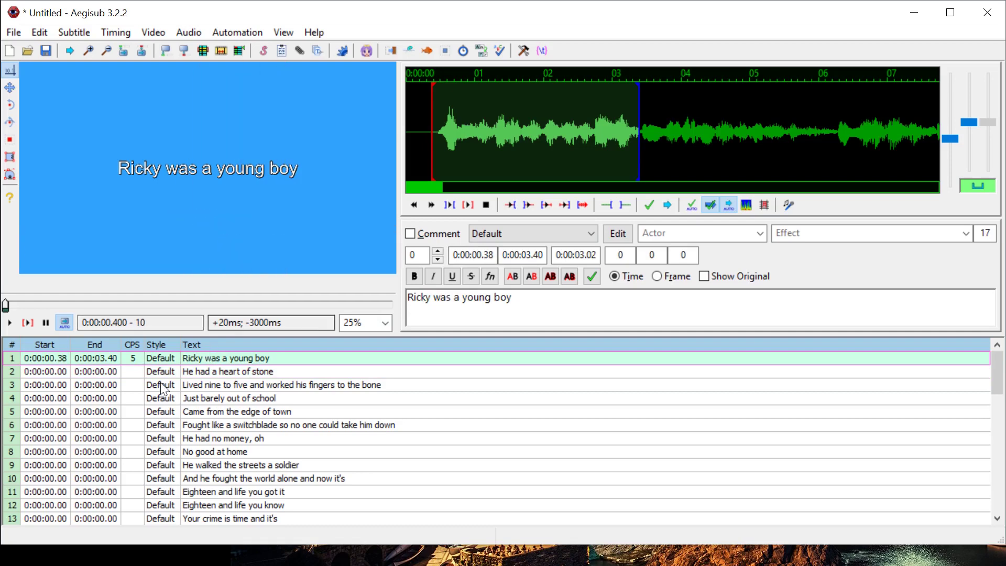
Step: Play the audio for the line "He had a heart of stone", time it from 0:00:03.40 to 0:00:06.24 and commit it
click(647, 205)
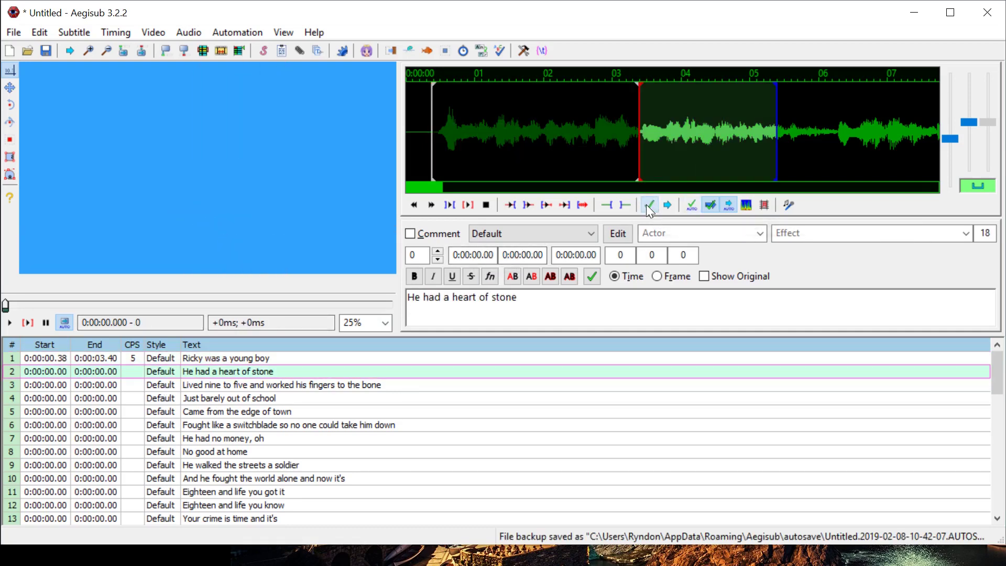
click(467, 205)
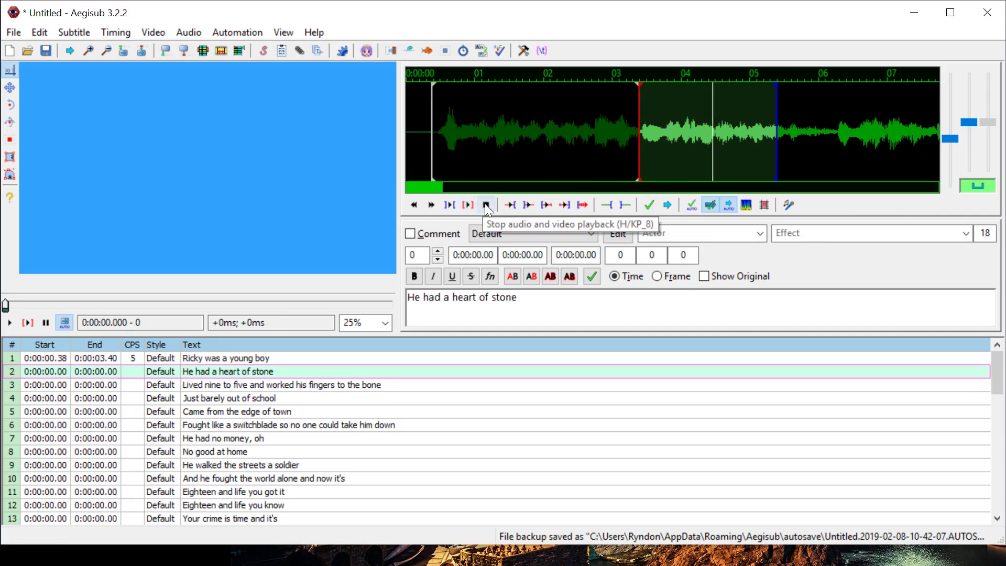
right_click(834, 143)
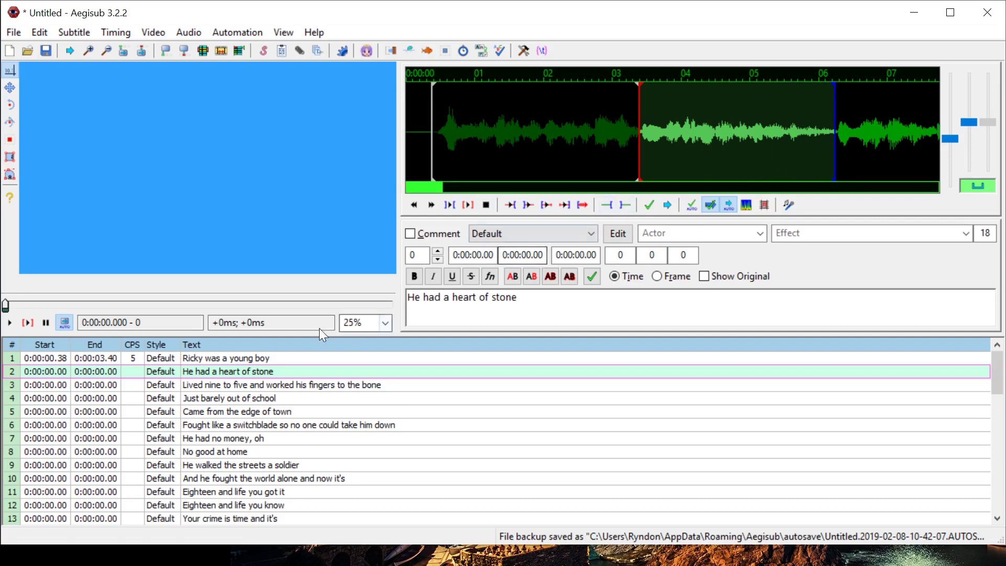
click(468, 205)
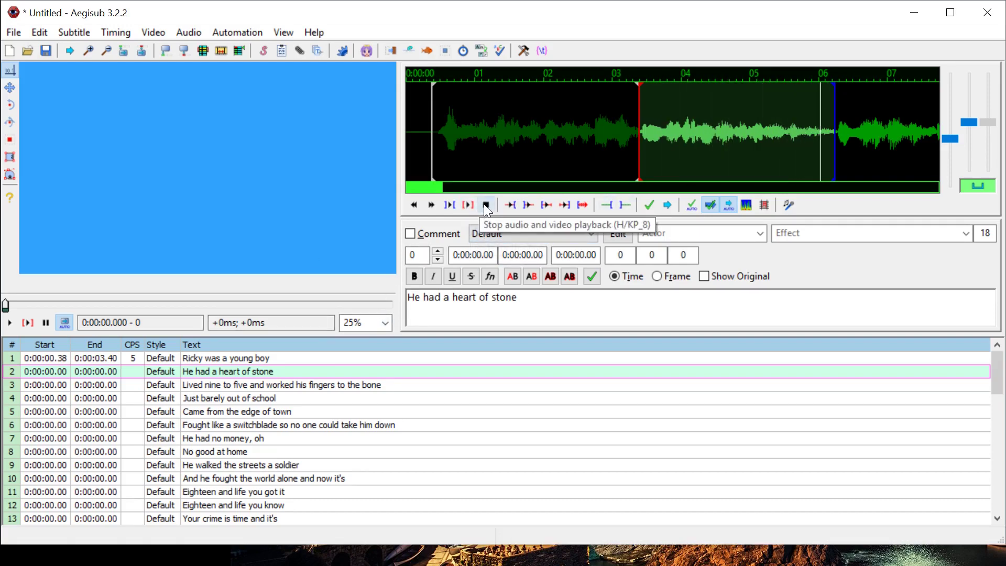
click(651, 205)
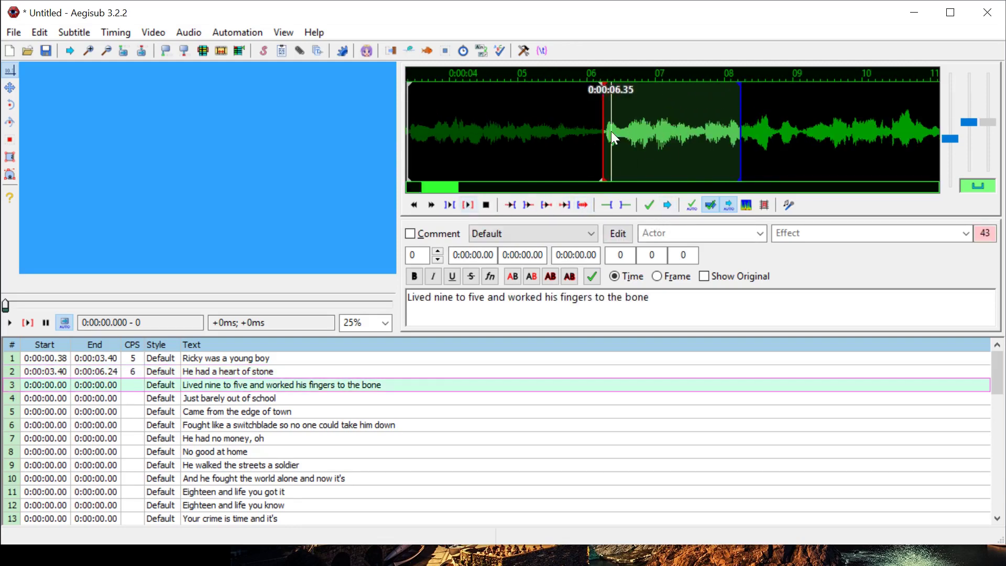
Step: Play the audio for "Lived nine to five and worked his fingers to the bone", time it from 0:00:06.24 to 0:00:11.24 and commit it
drag(408, 297, 650, 297)
click(649, 297)
click(468, 206)
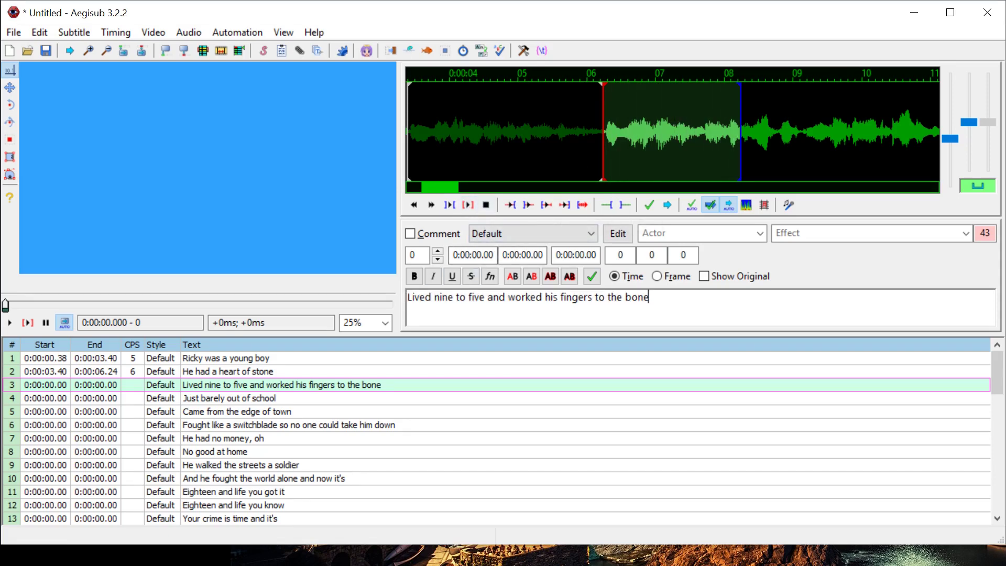
right_click(800, 135)
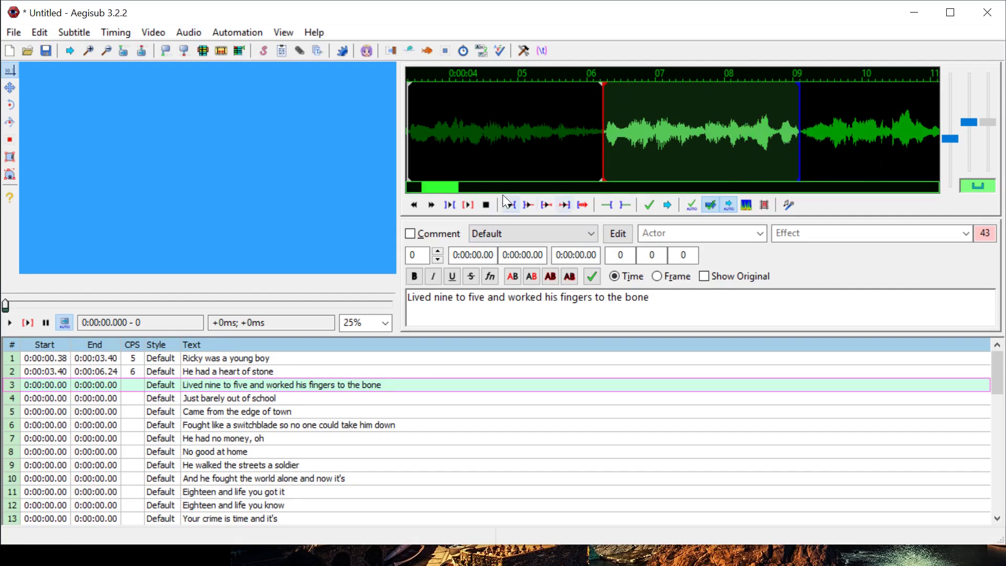
click(469, 206)
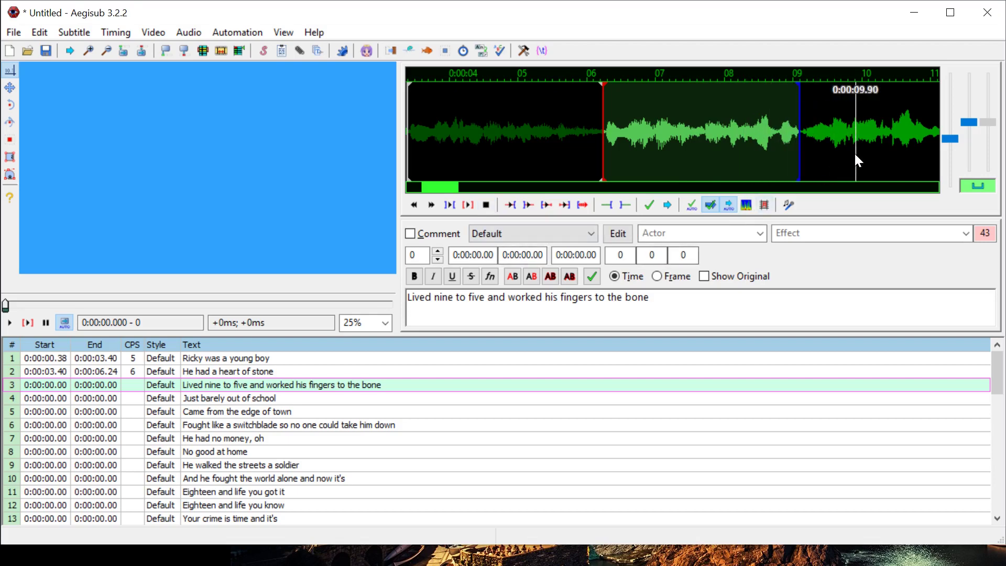
right_click(888, 150)
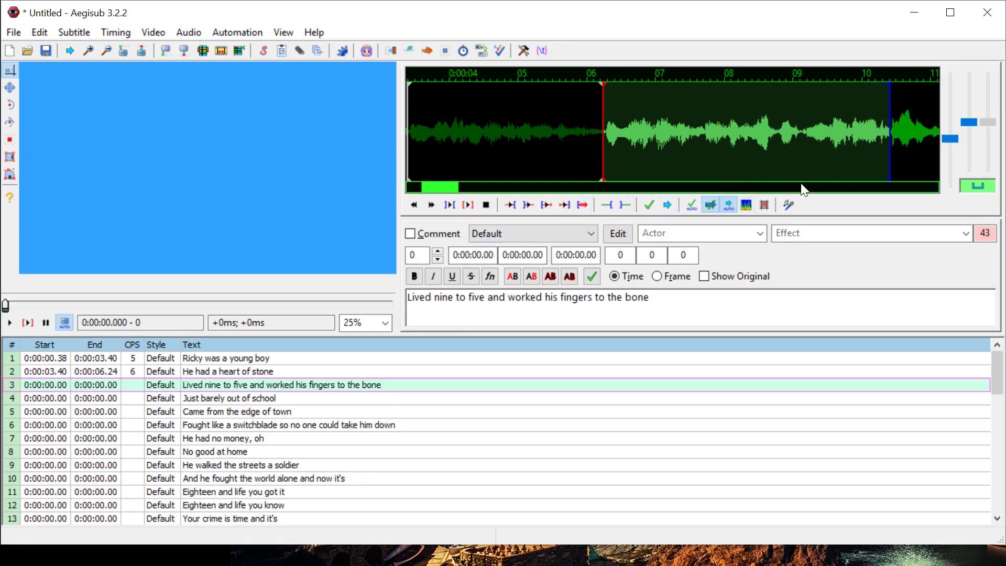
mouse_move(449, 190)
mouse_down()
mouse_move(495, 190)
mouse_move(450, 190)
mouse_up()
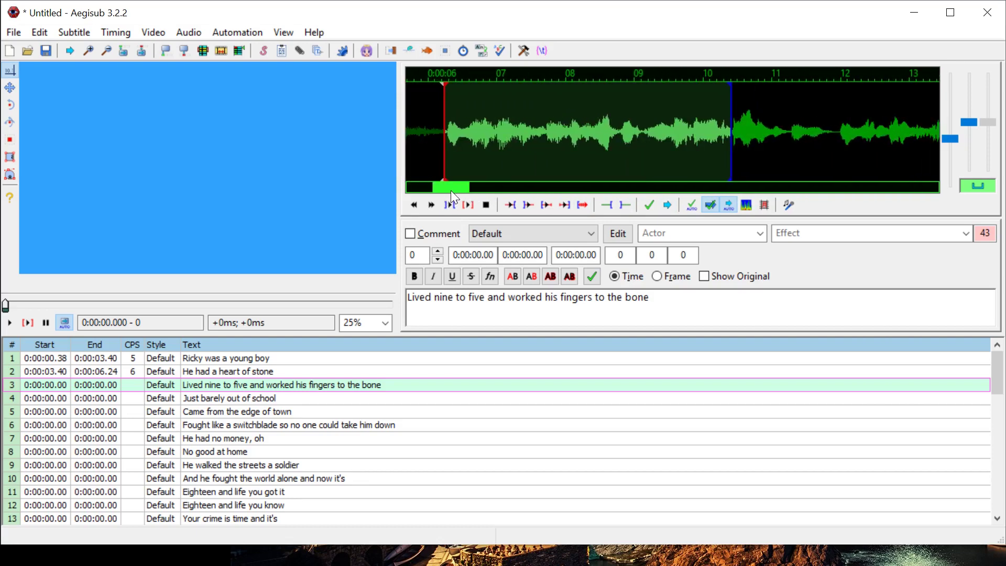
right_click(800, 134)
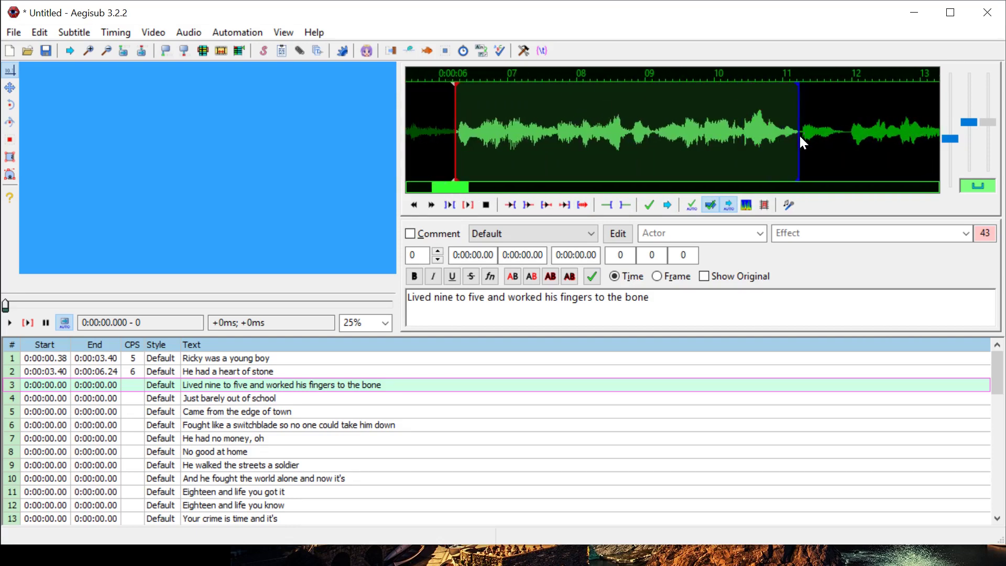
click(649, 205)
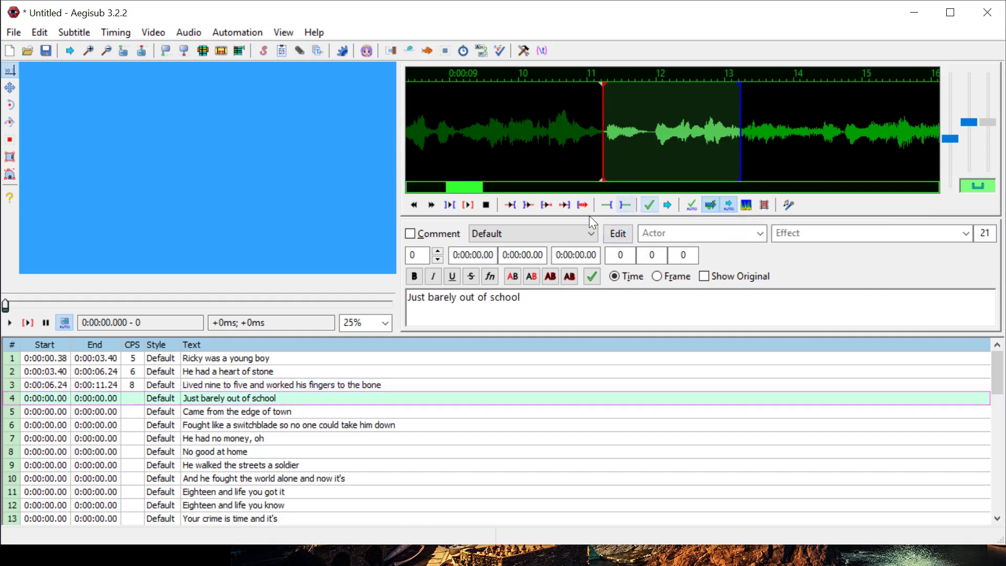
Step: Preview the timed lines "Ricky was a young boy" and "He had a heart of stone" on the dummy video
click(191, 357)
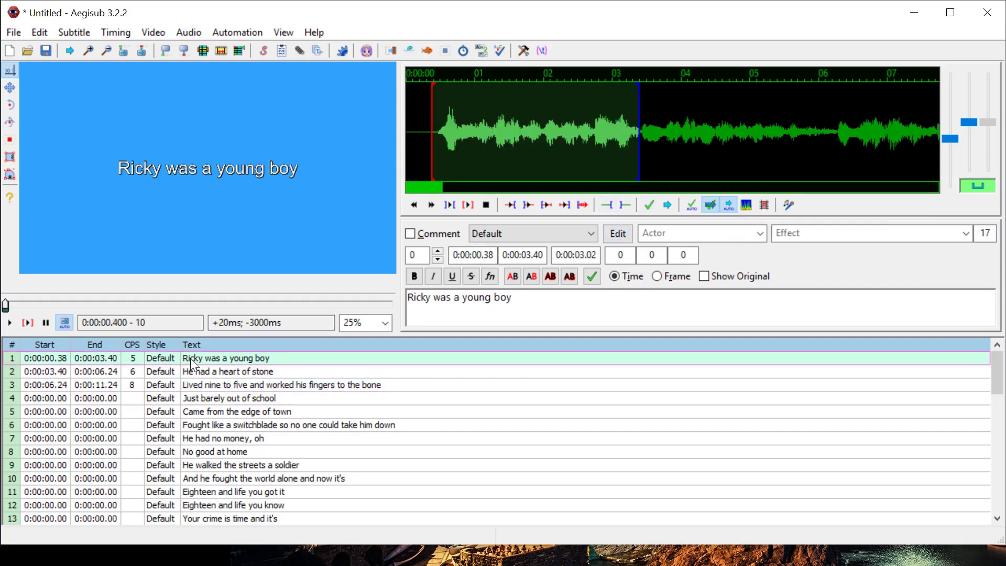
click(193, 370)
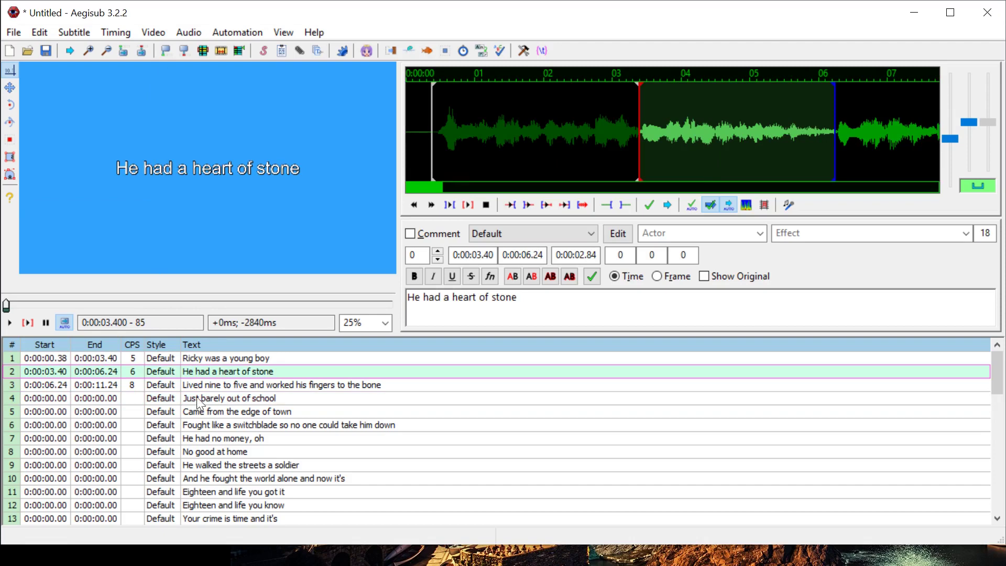
Step: Check the three timed lines on the video preview and look through the untimed lyrics below them
click(196, 384)
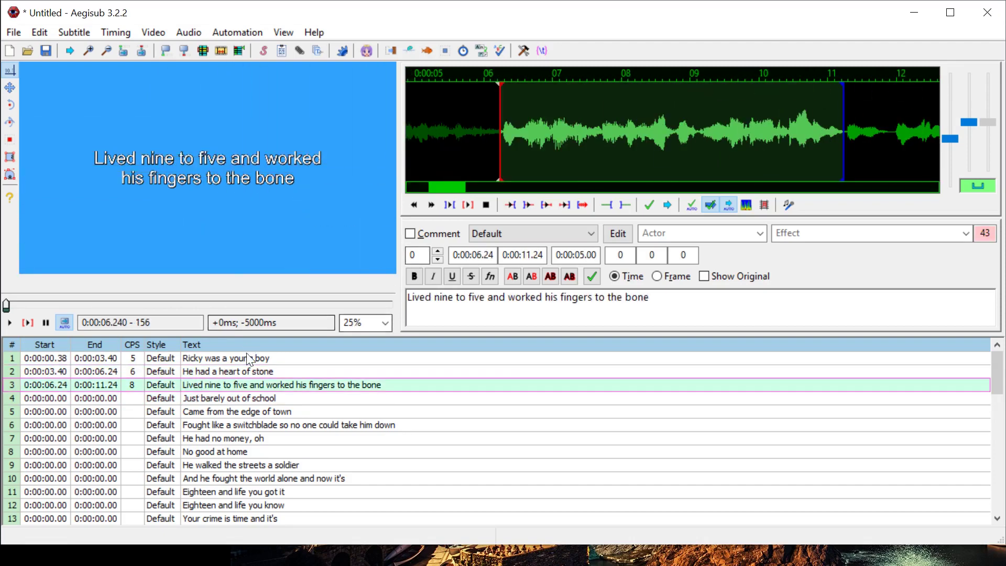
key(Up)
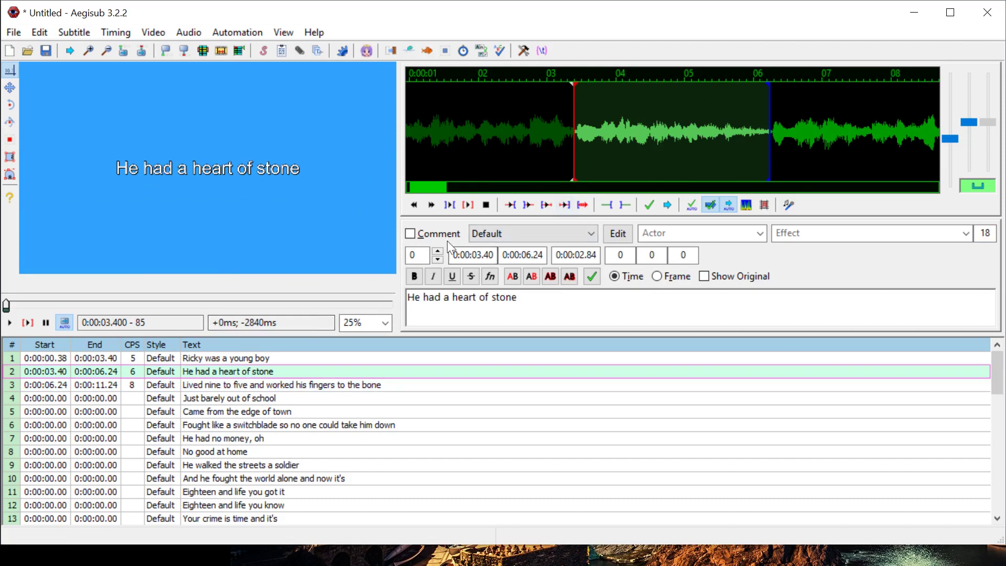
click(267, 358)
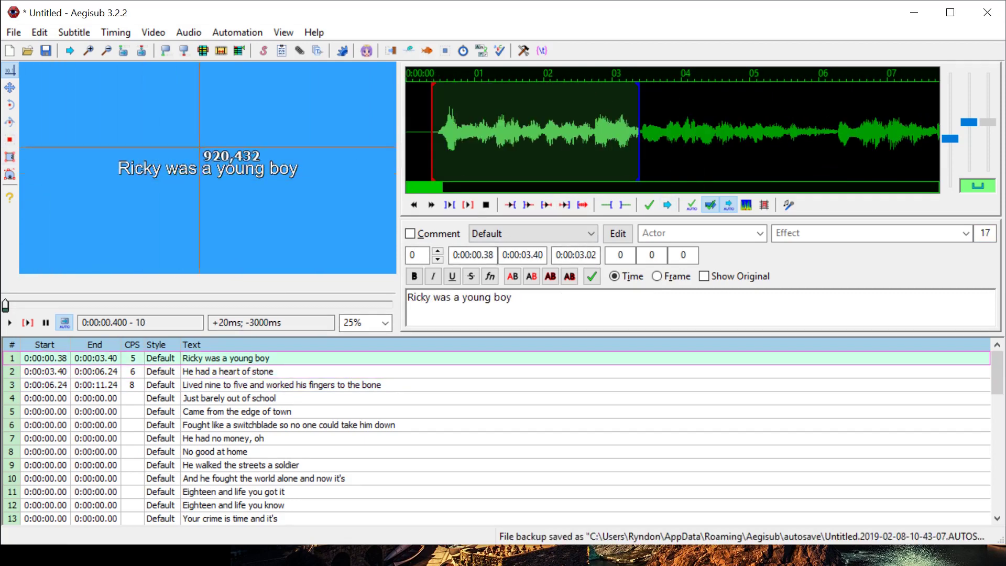
scroll(206, 375, down, 1)
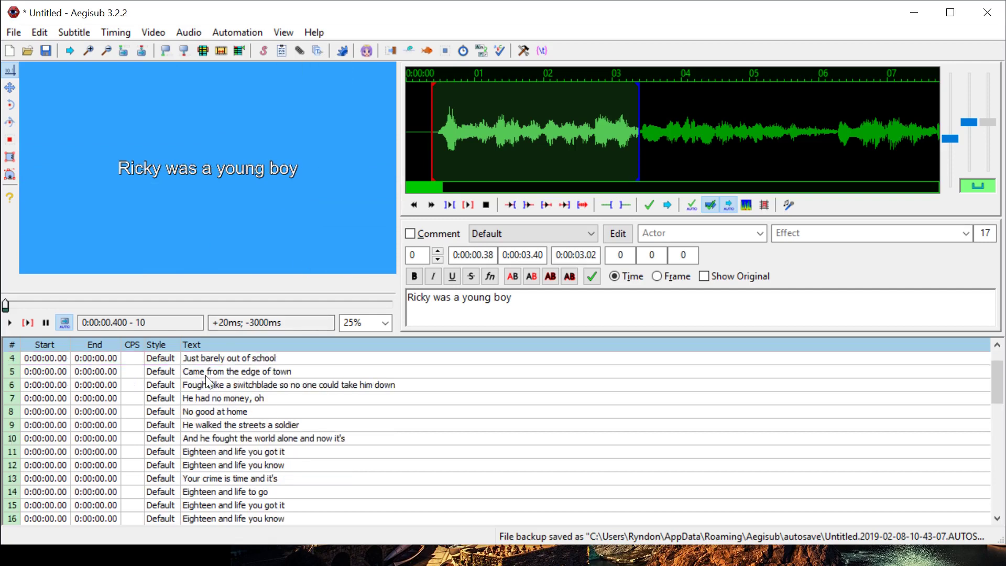
scroll(206, 375, down, 2)
scroll(215, 439, up, 3)
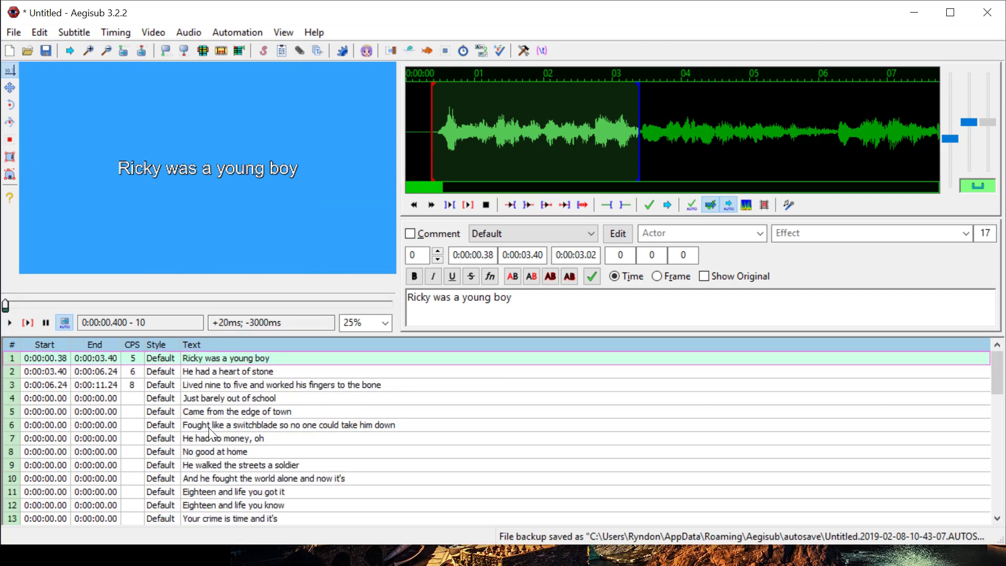
scroll(231, 385, down, 4)
scroll(225, 406, up, 4)
Step: Time "Just barely out of school" from 0:00:11.89 to 0:00:14.73 and "Came from the edge of town" from there to 0:00:17.48, committing both
click(201, 398)
key(Return)
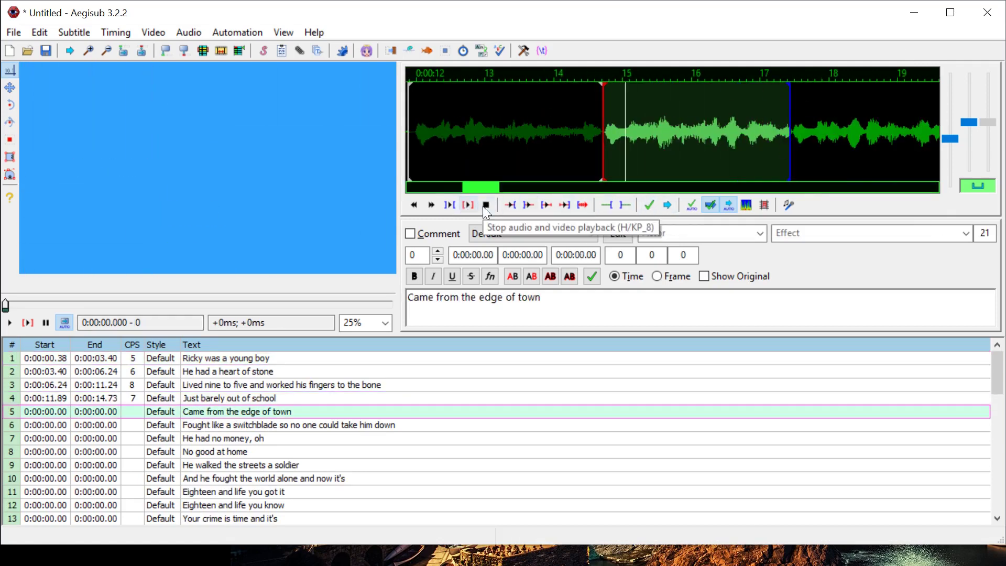
click(649, 205)
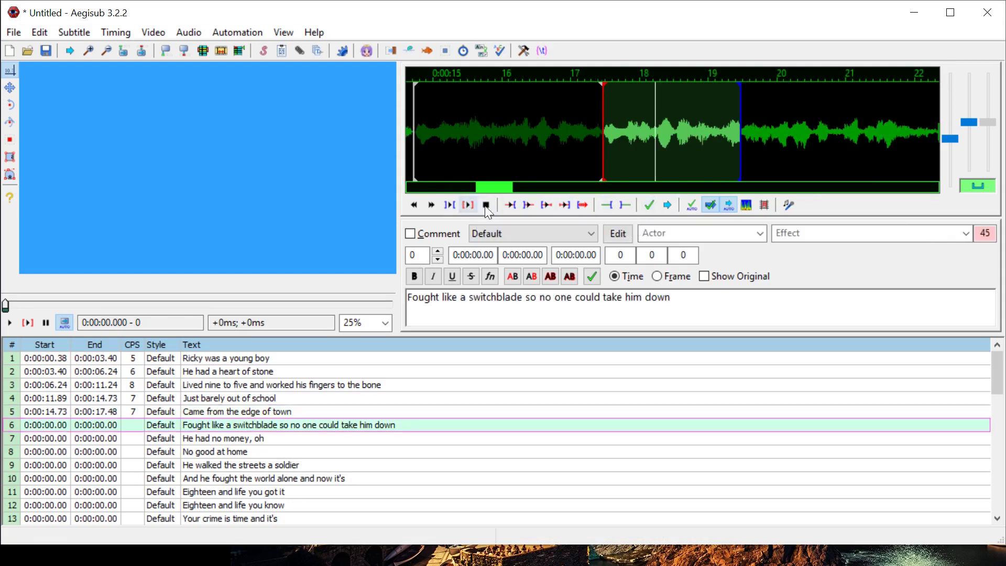
Step: Time "Fought like a switchblade so no one could take him down" from 0:00:17.48 to 0:00:22.29, play its audio and commit it
right_click(814, 157)
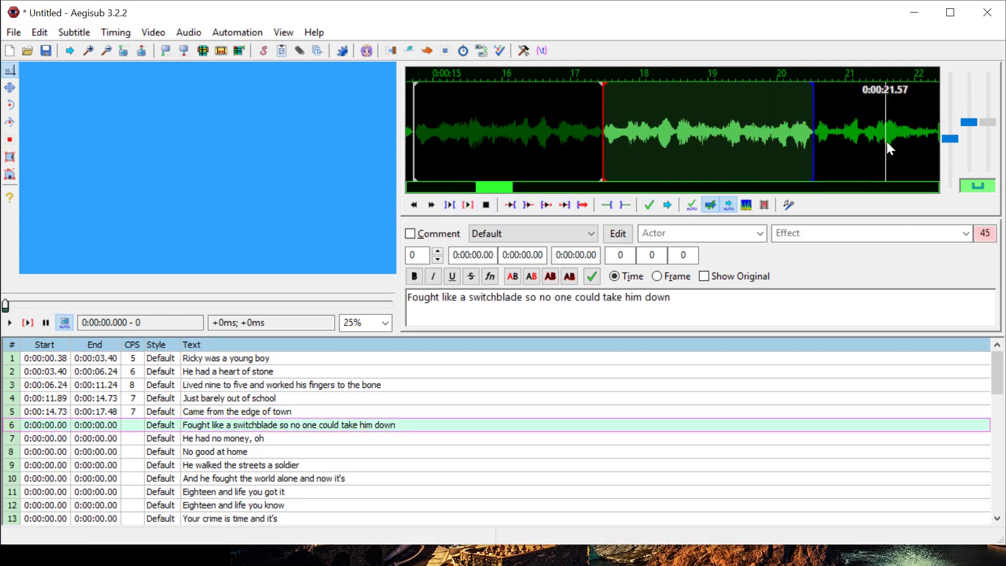
click(468, 205)
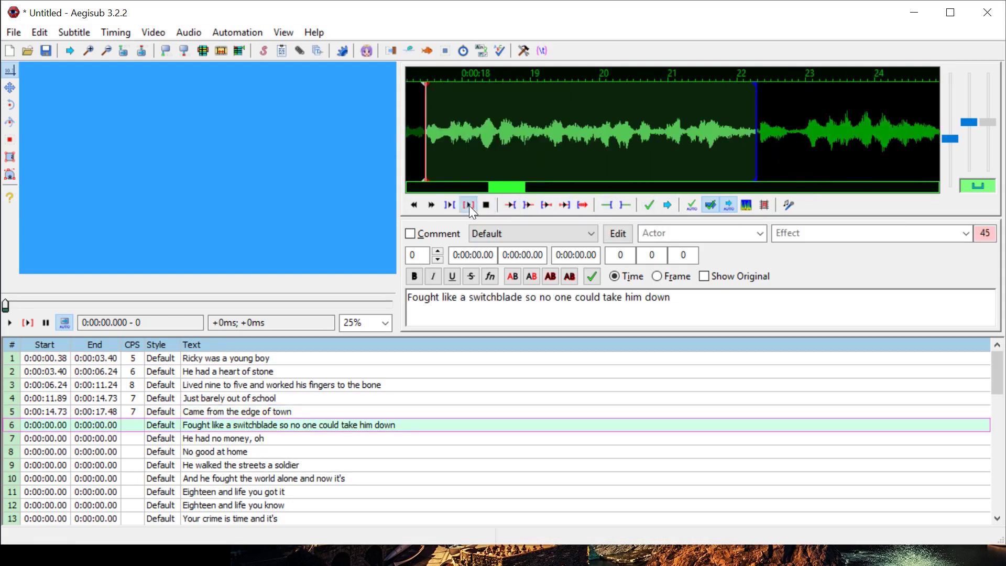
click(650, 204)
scroll(543, 140, down, 3)
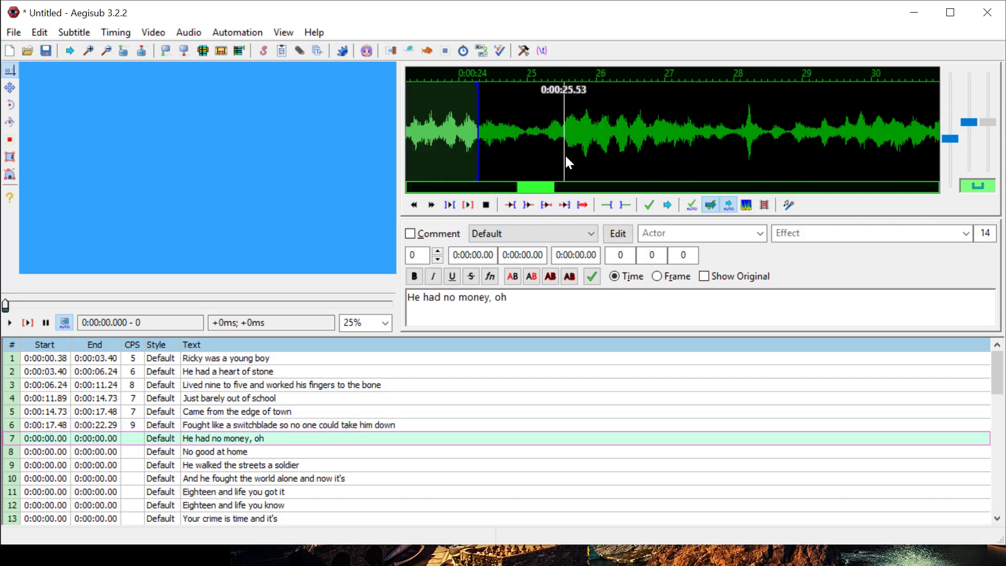
Step: Enlarge the video preview to 50% and play the video from the line "Ricky was a young boy"
click(194, 360)
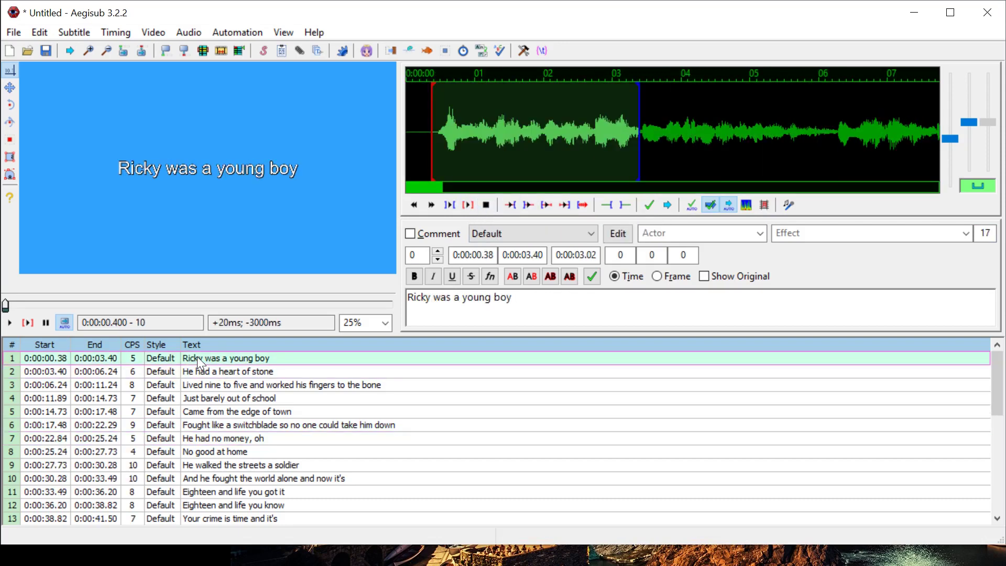
scroll(291, 235, up, 1)
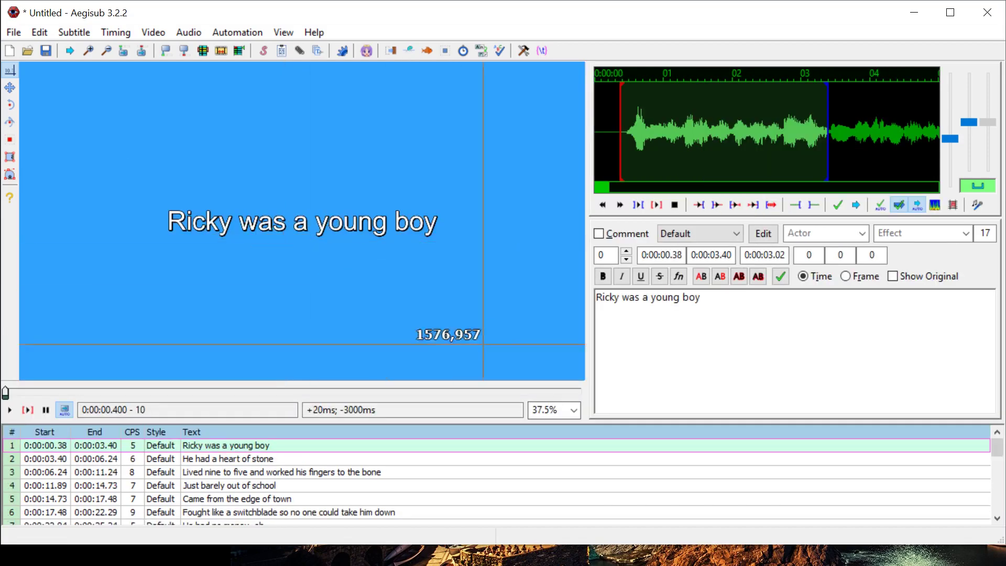
scroll(482, 344, up, 1)
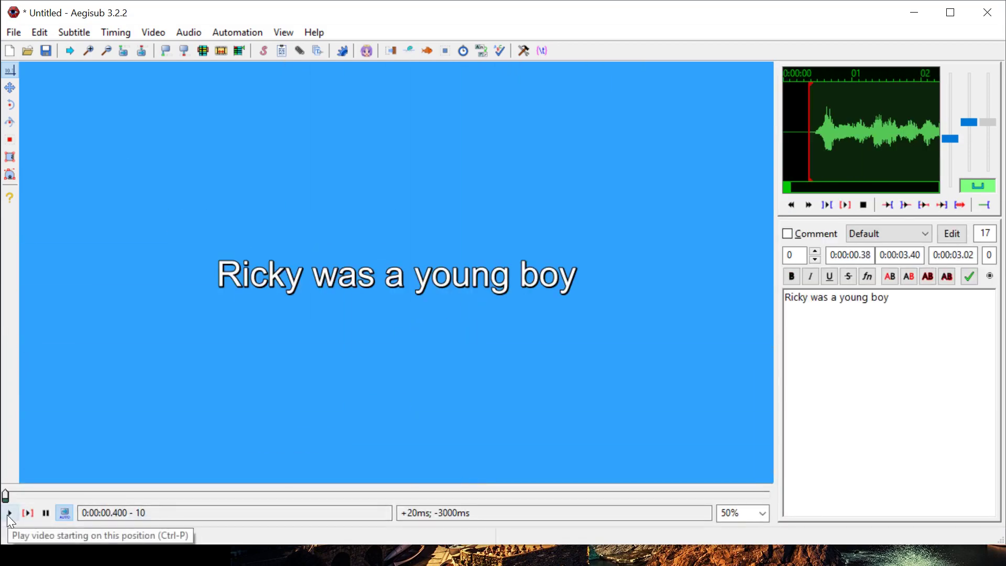
click(9, 514)
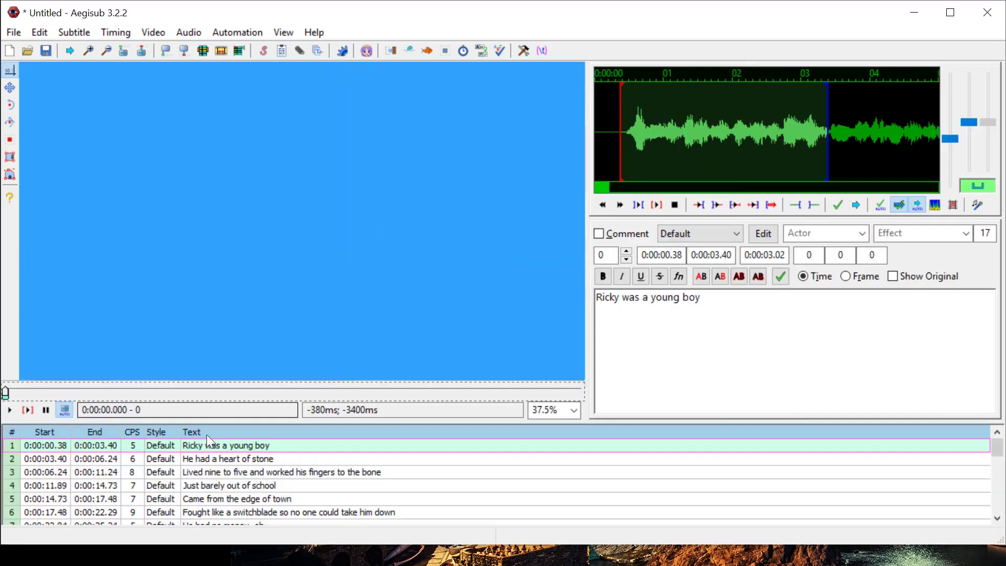
Step: Step back and forth through the first five timed lines to check how each appears on the video
click(195, 448)
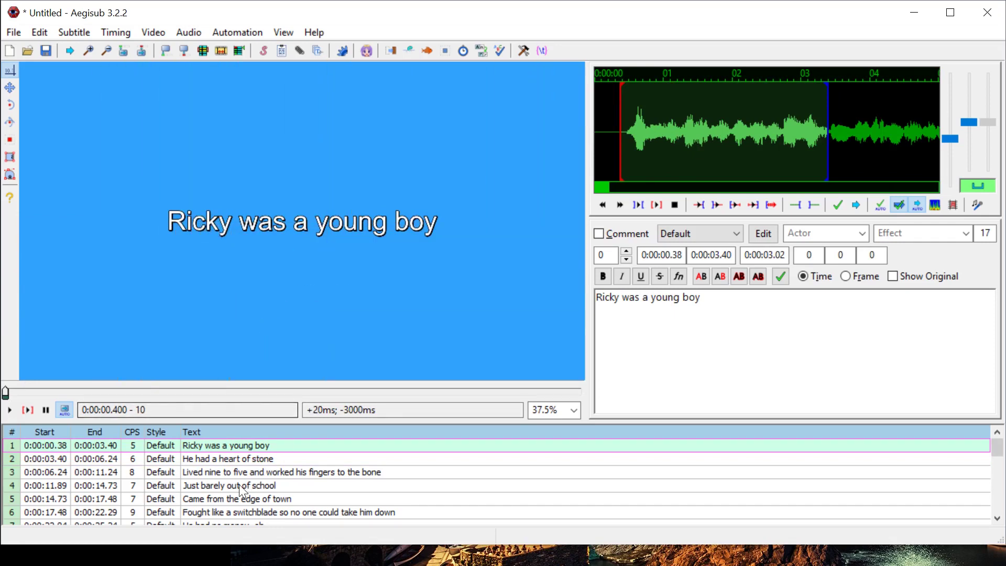
click(85, 460)
click(55, 472)
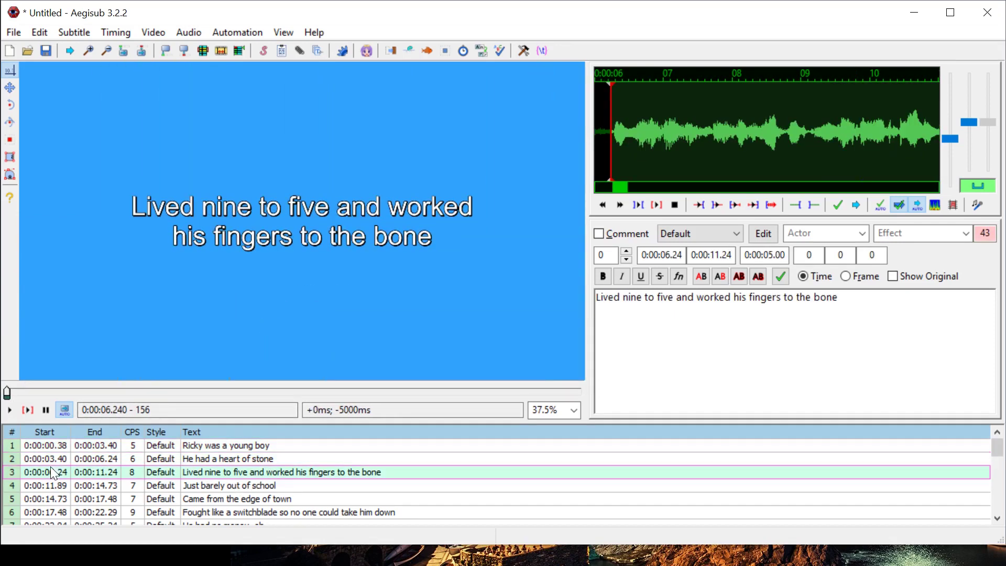
click(193, 487)
click(193, 499)
click(193, 487)
click(190, 460)
click(190, 445)
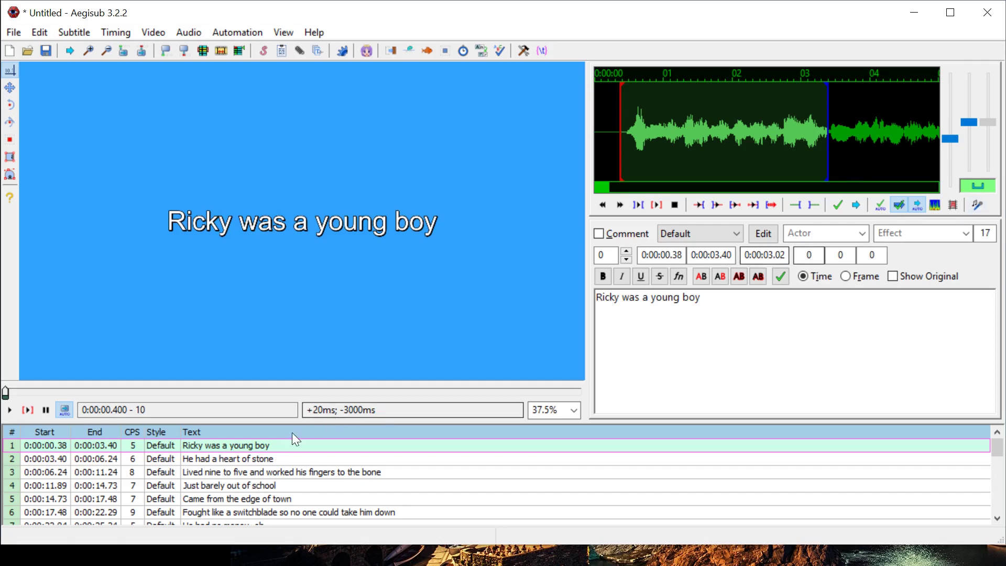
click(243, 458)
click(230, 476)
click(221, 454)
click(213, 444)
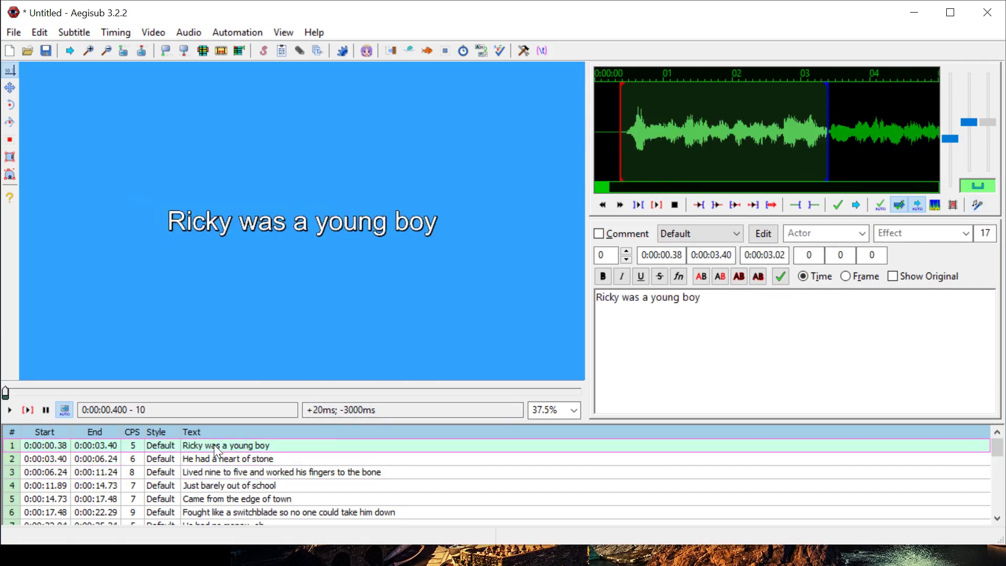
Step: Enable karaoke mode for "Ricky was a young boy", accept the word-by-word split and play the line's video
click(978, 205)
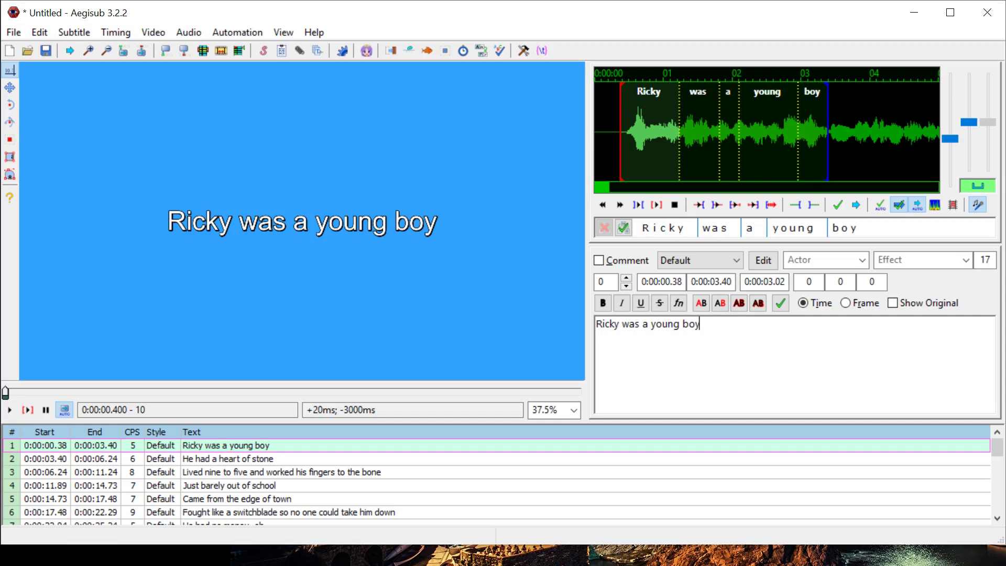
key(ctrl+a)
click(653, 336)
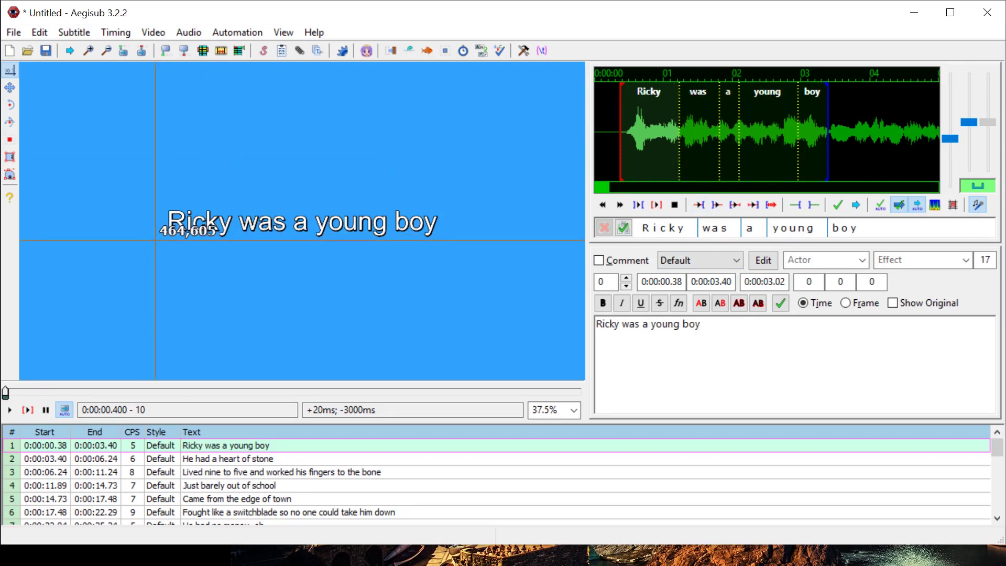
click(623, 229)
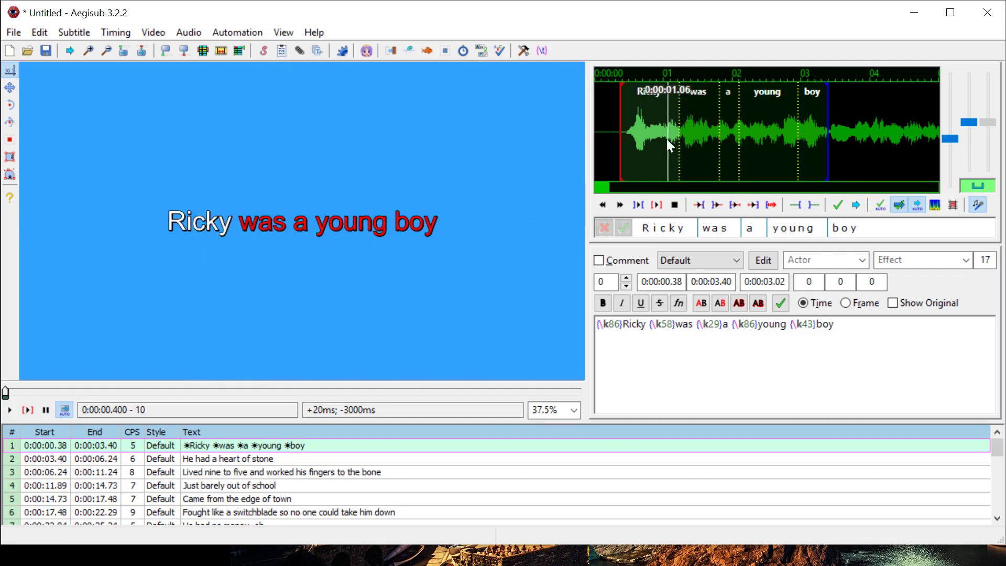
click(25, 410)
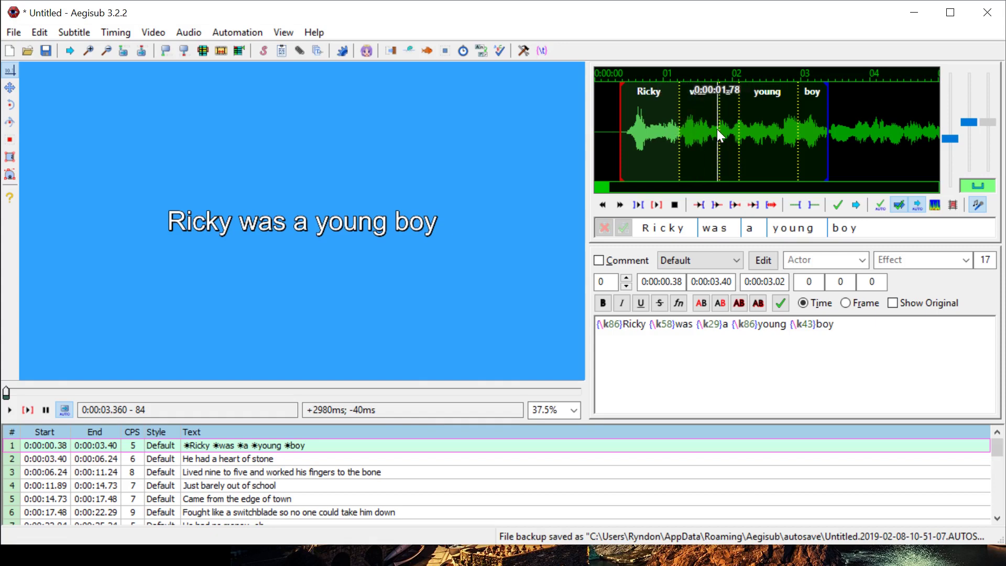
Step: Adjust the karaoke boundaries after "was", "a" and "young" to match the waveform, replaying the line's audio to check them
drag(719, 129, 730, 130)
drag(797, 129, 779, 128)
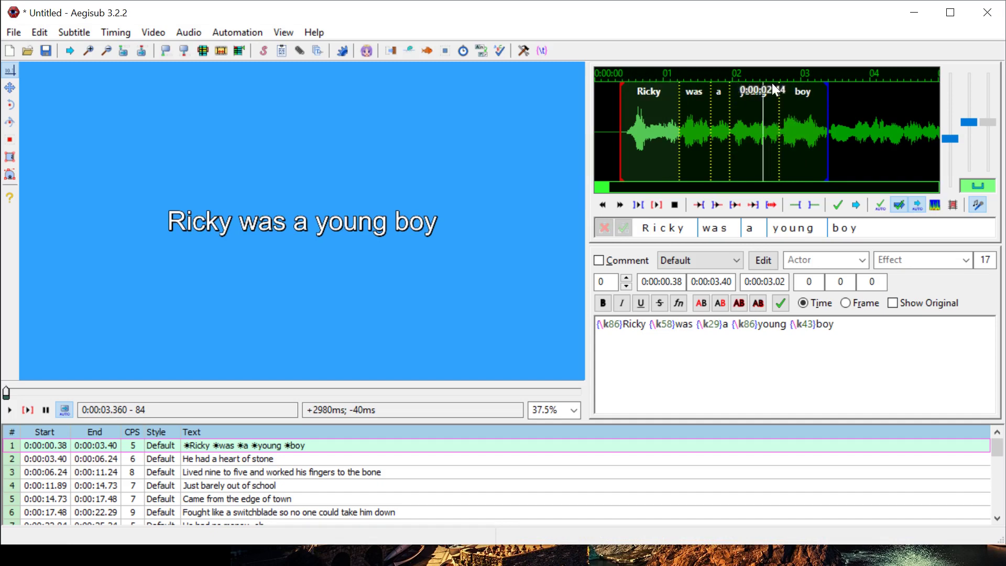
click(656, 204)
drag(780, 127, 766, 131)
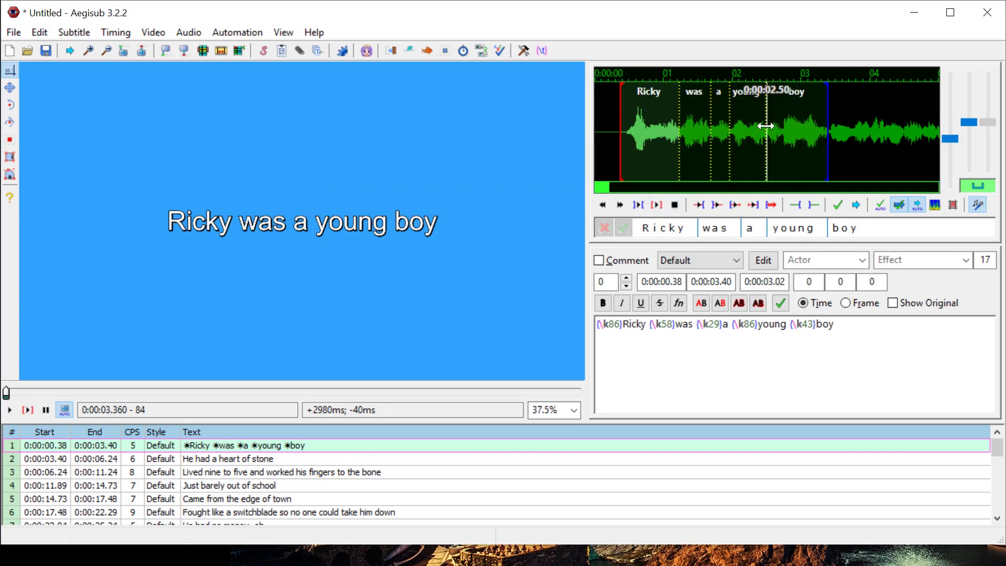
Step: Select the line "He had a heart of stone" and reduce the video preview zoom to 25%
click(244, 463)
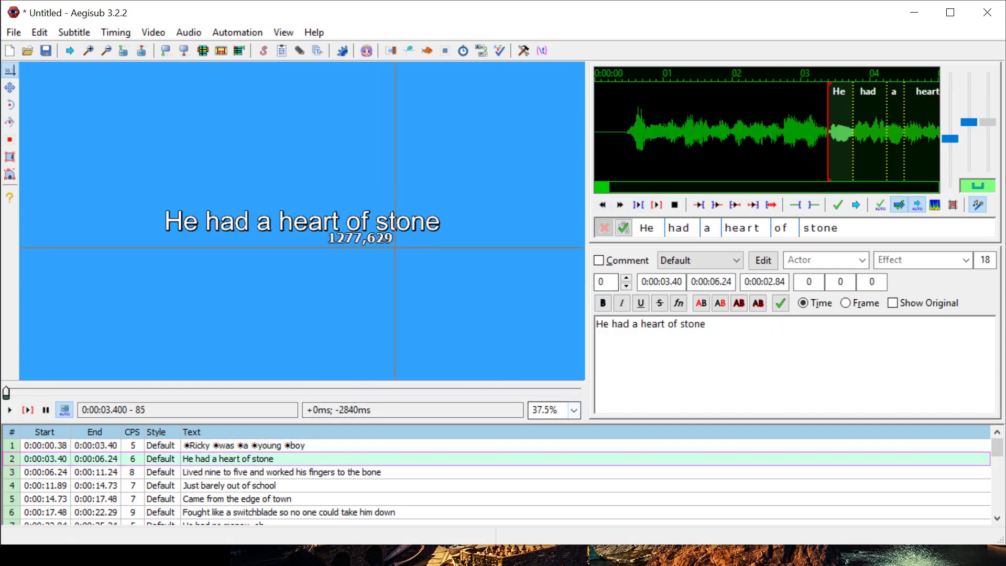
scroll(370, 244, up, 1)
scroll(366, 246, down, 2)
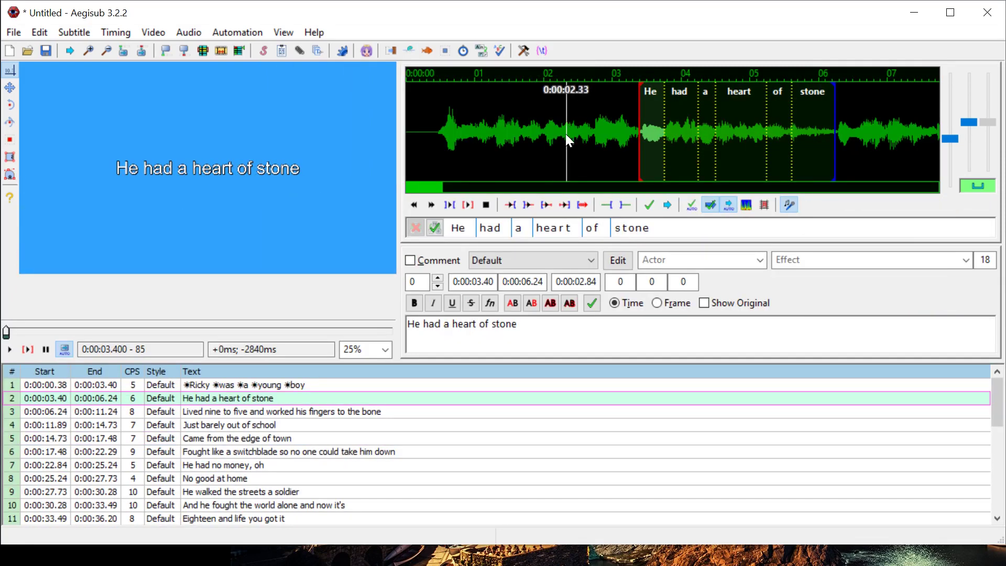
click(197, 411)
click(197, 400)
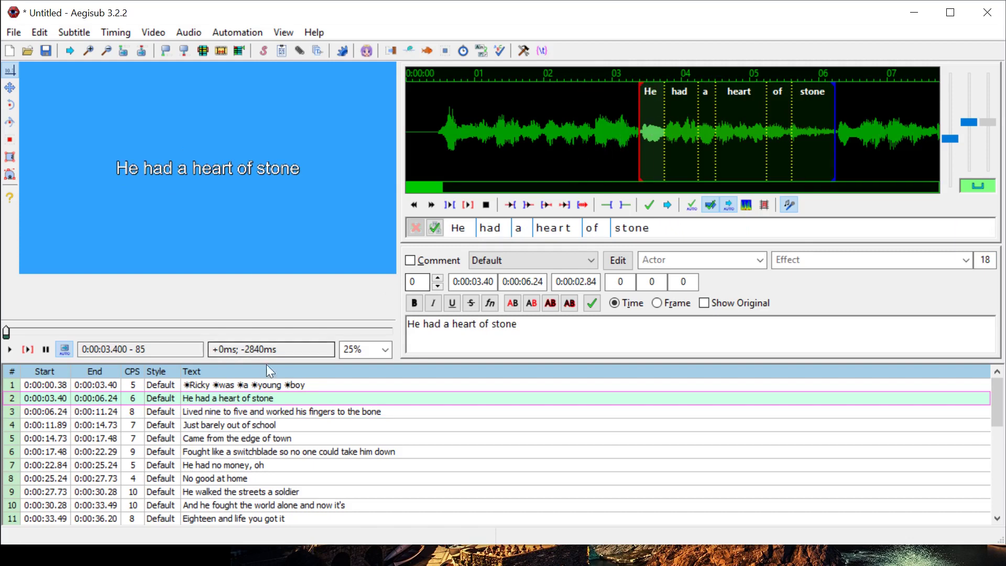
Step: Split "Ricky" and "was" in the first lyric line into single-letter karaoke syllables
click(255, 386)
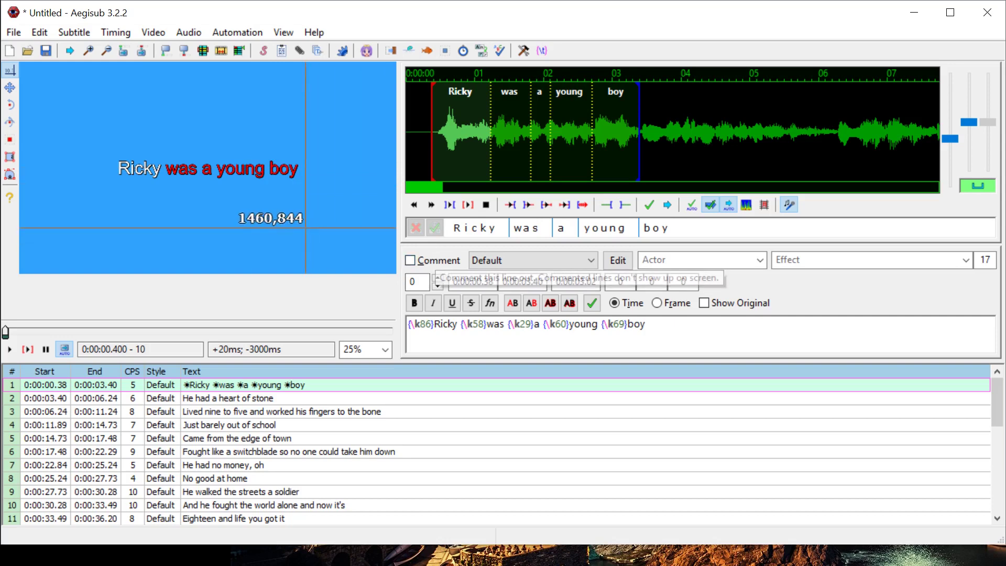
click(461, 229)
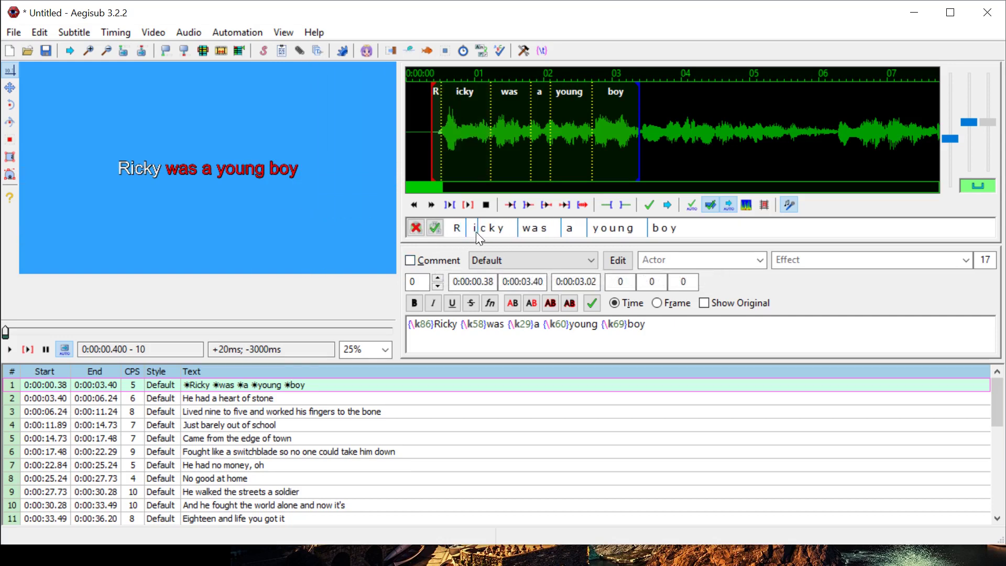
click(479, 233)
click(499, 232)
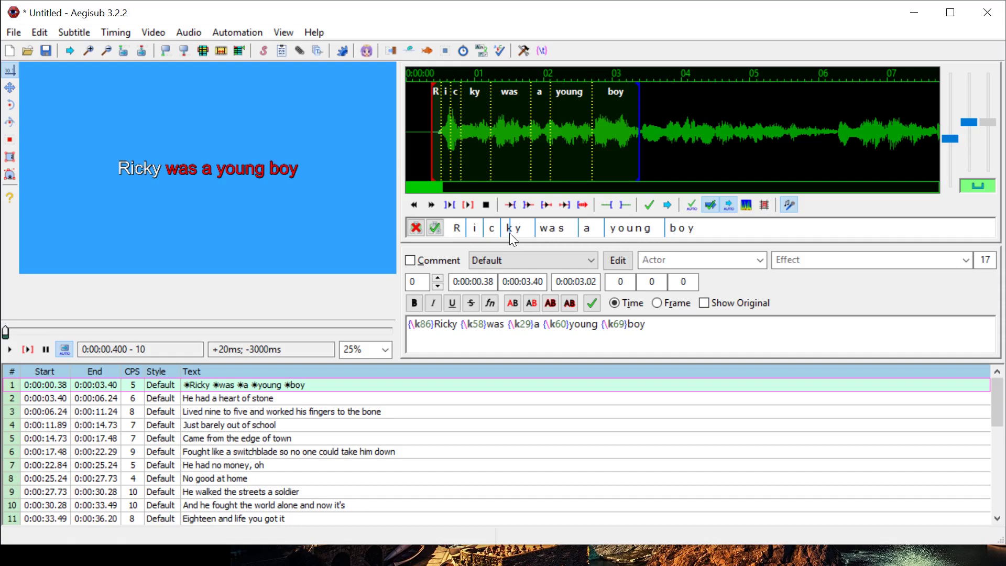
click(516, 233)
click(562, 232)
click(574, 232)
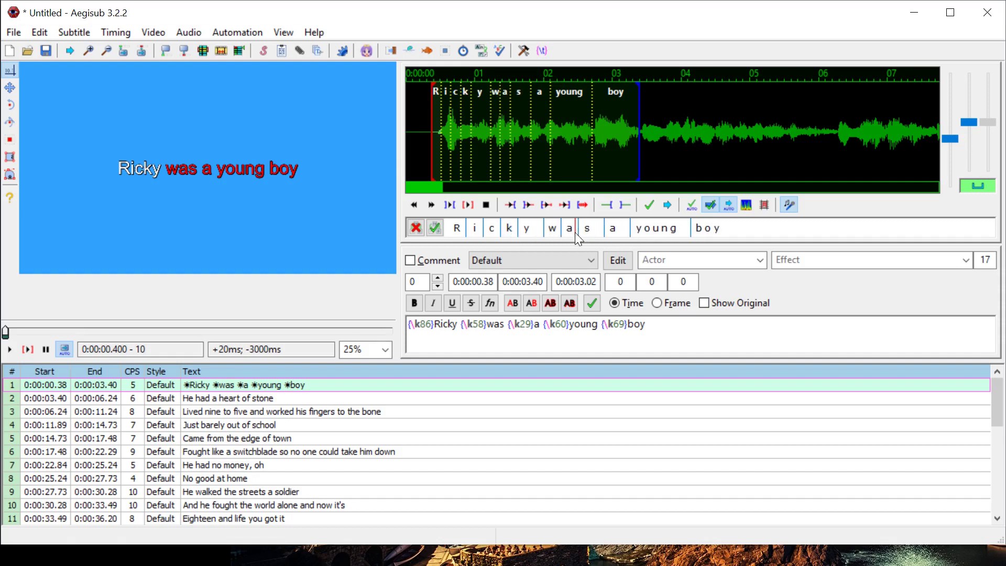
Step: Split "young" and "boy" into single-letter karaoke syllables, accept the split and play the line's video
click(643, 229)
click(660, 231)
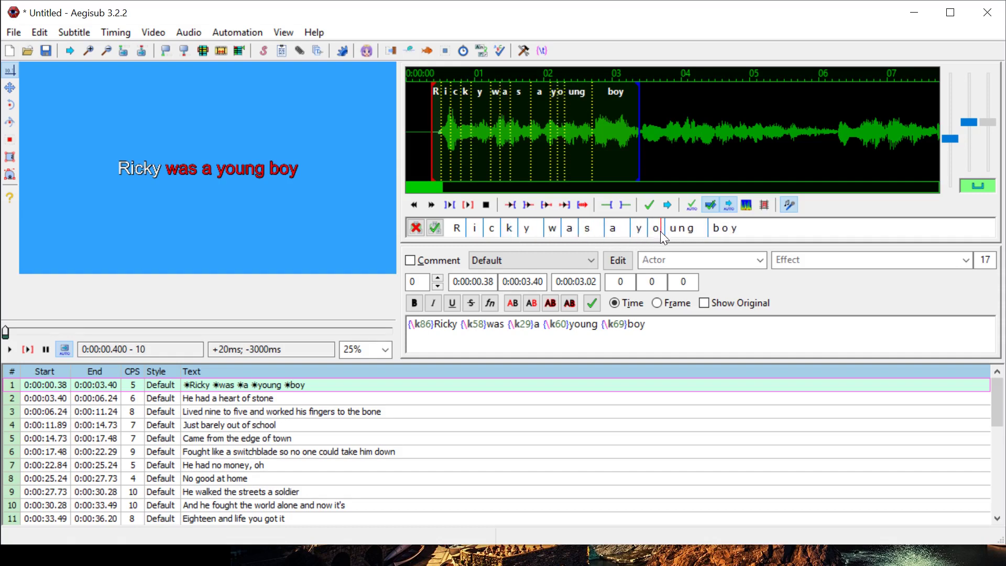
click(676, 232)
click(693, 232)
click(753, 231)
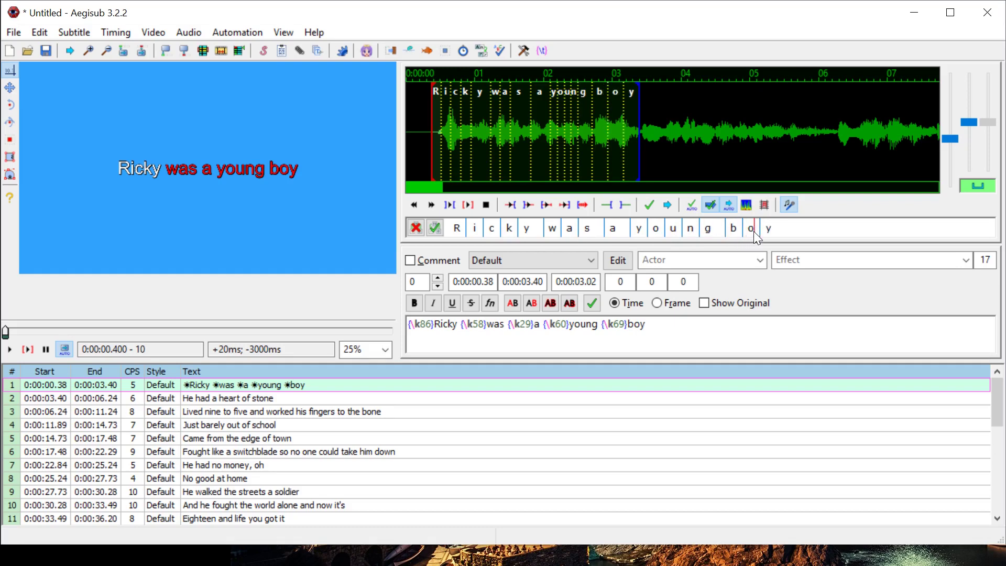
click(434, 228)
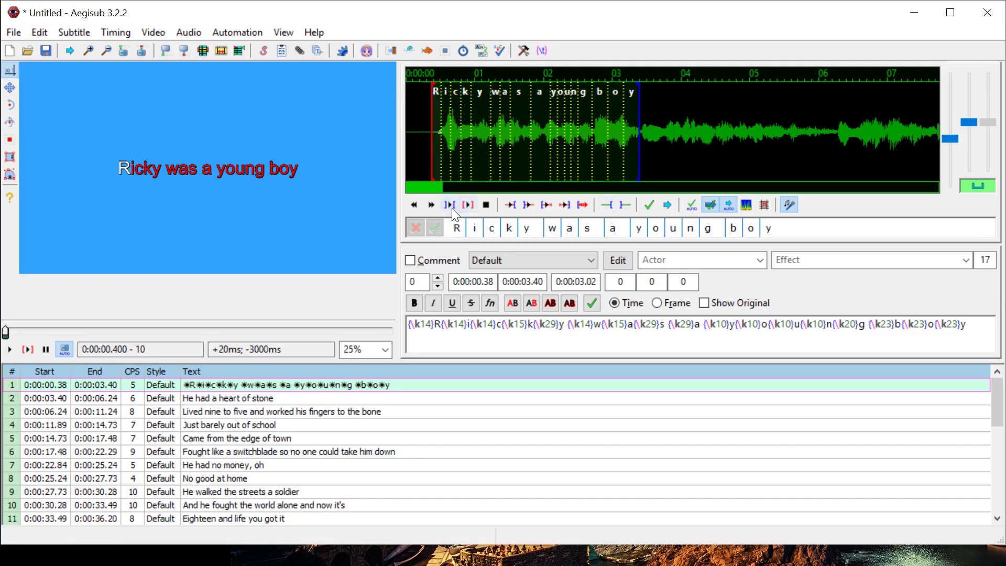
click(27, 350)
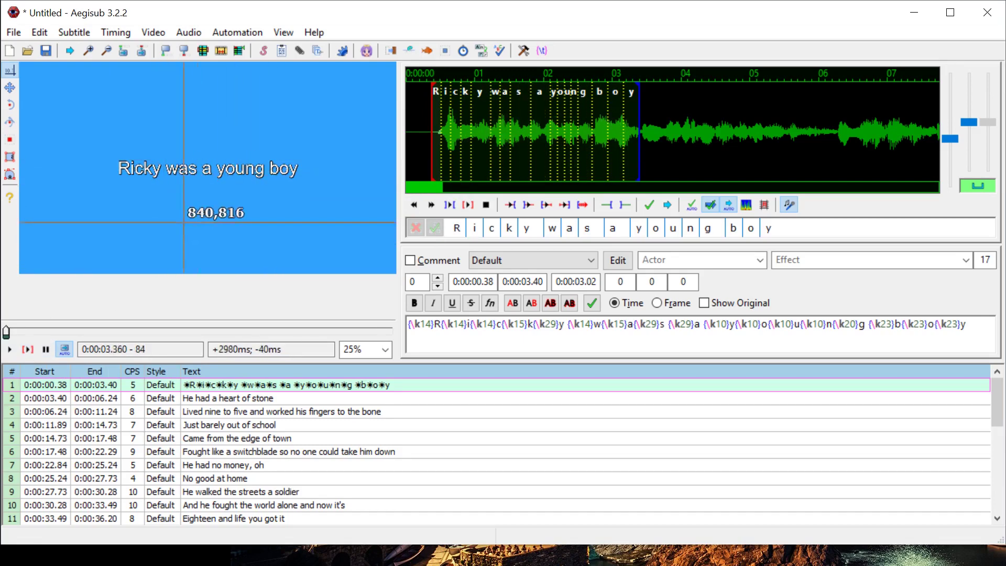
Step: In the line "He had a heart of stone", move the karaoke boundaries around "of" to match the audio, accept the split and play the line
click(203, 398)
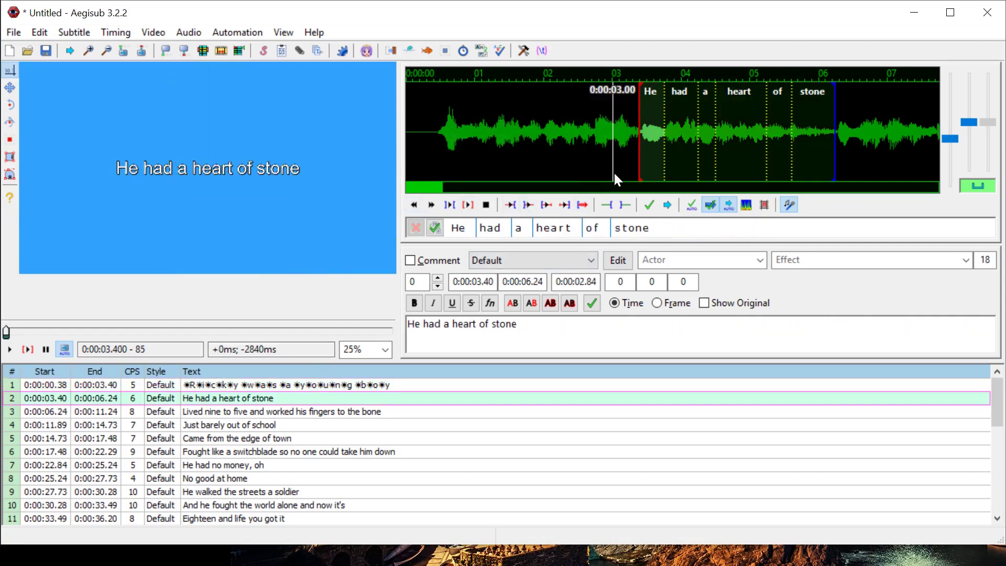
click(31, 351)
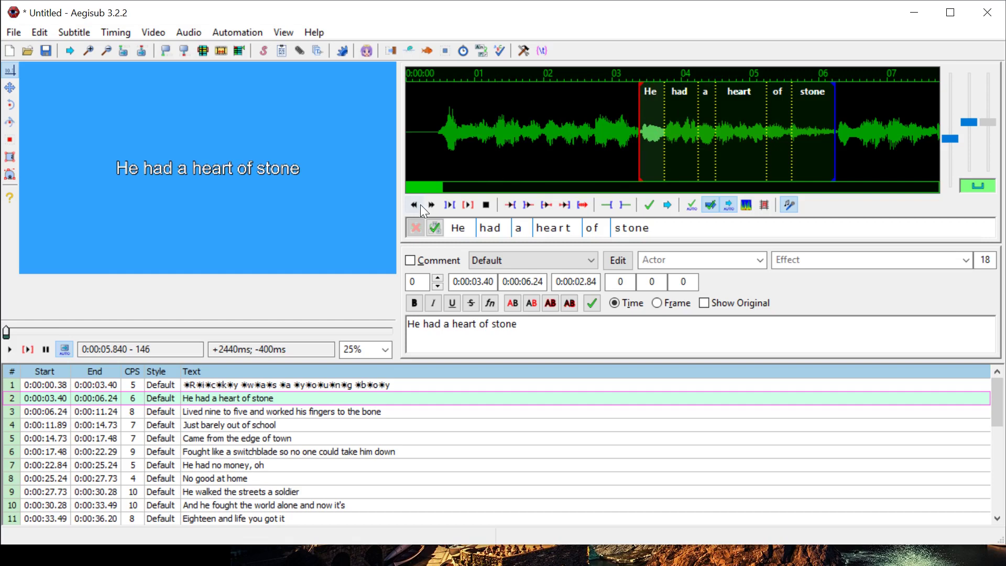
click(467, 204)
click(470, 203)
mouse_move(767, 121)
mouse_down()
mouse_move(755, 120)
mouse_move(776, 133)
mouse_up()
click(471, 204)
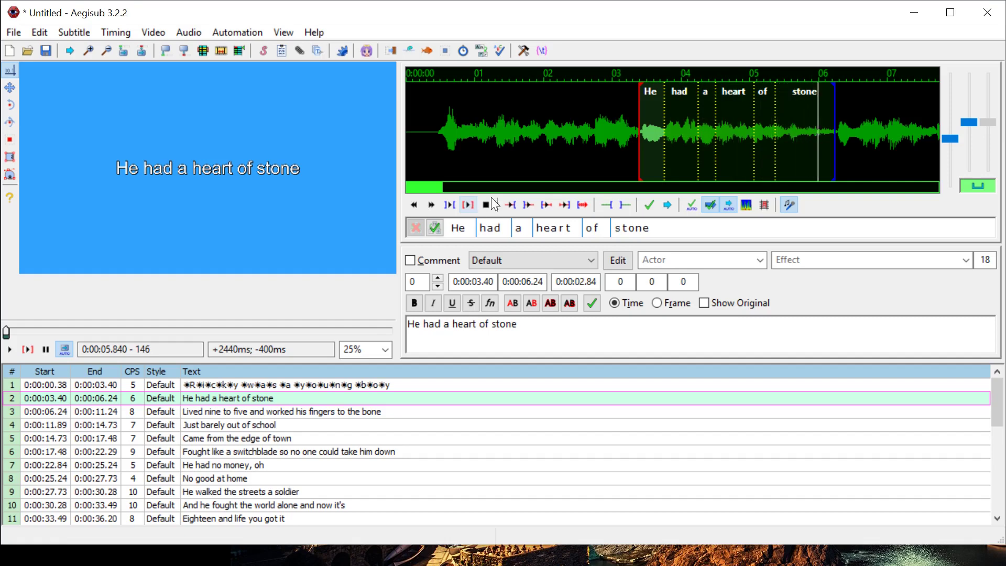
drag(776, 131, 773, 131)
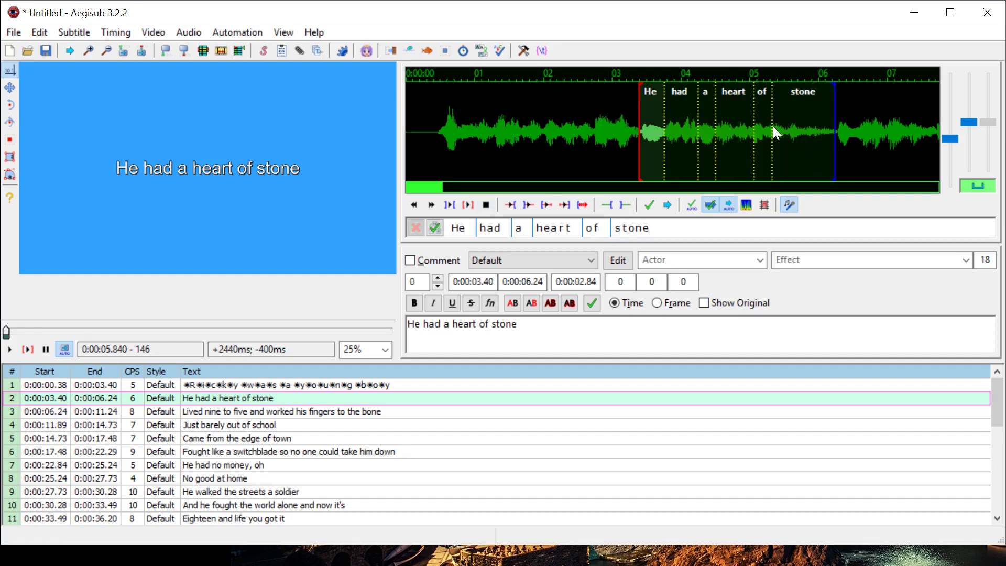
click(437, 229)
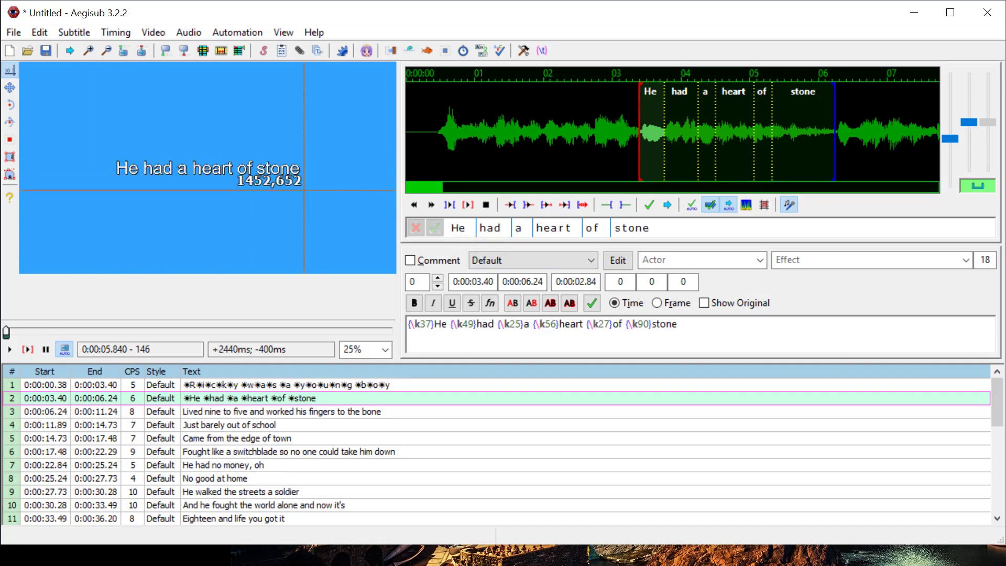
click(29, 348)
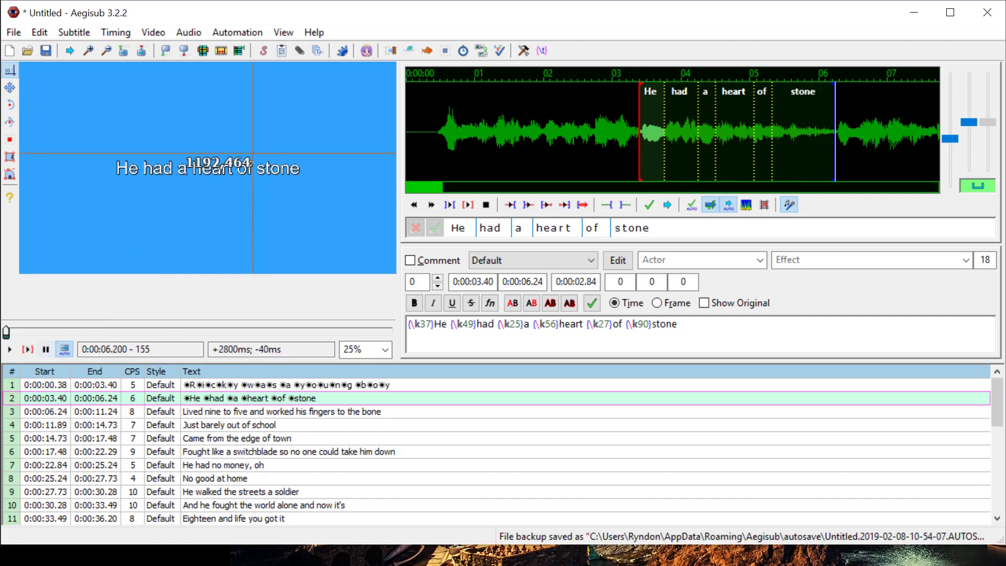
Step: Split the words of "He had a heart of stone" into single-letter karaoke syllables, accept the split and play the line's video
click(458, 230)
click(495, 230)
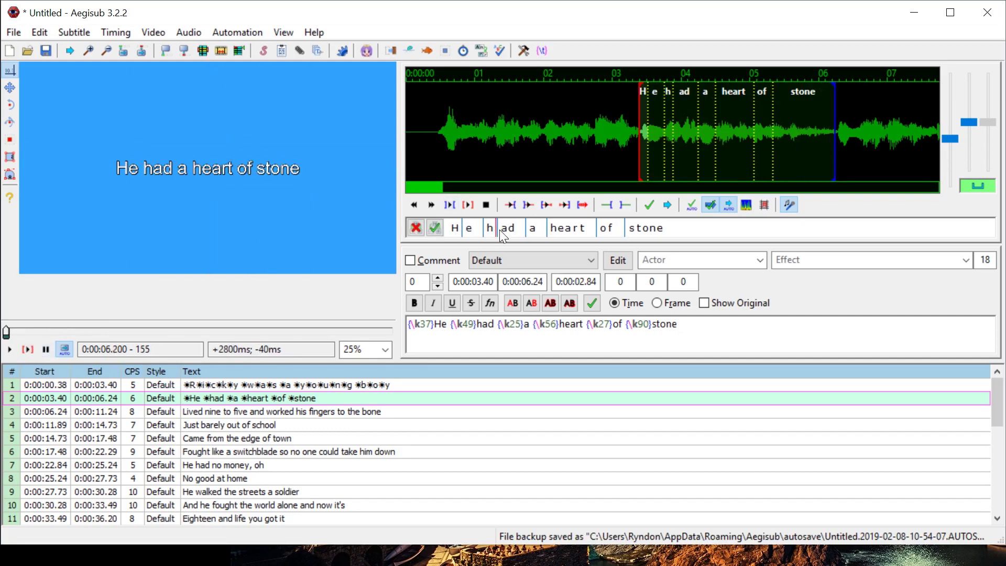
click(510, 230)
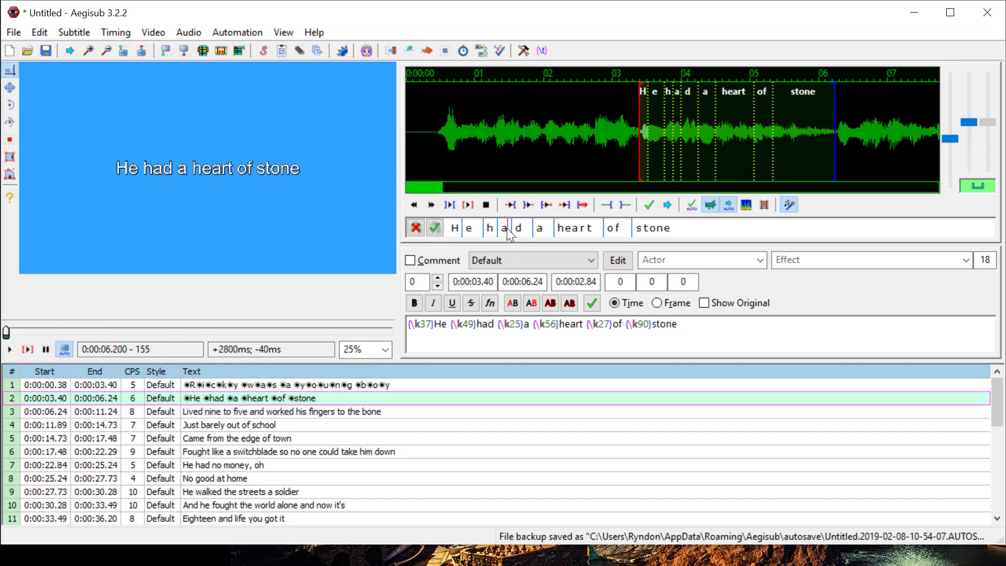
click(563, 231)
click(580, 232)
click(597, 234)
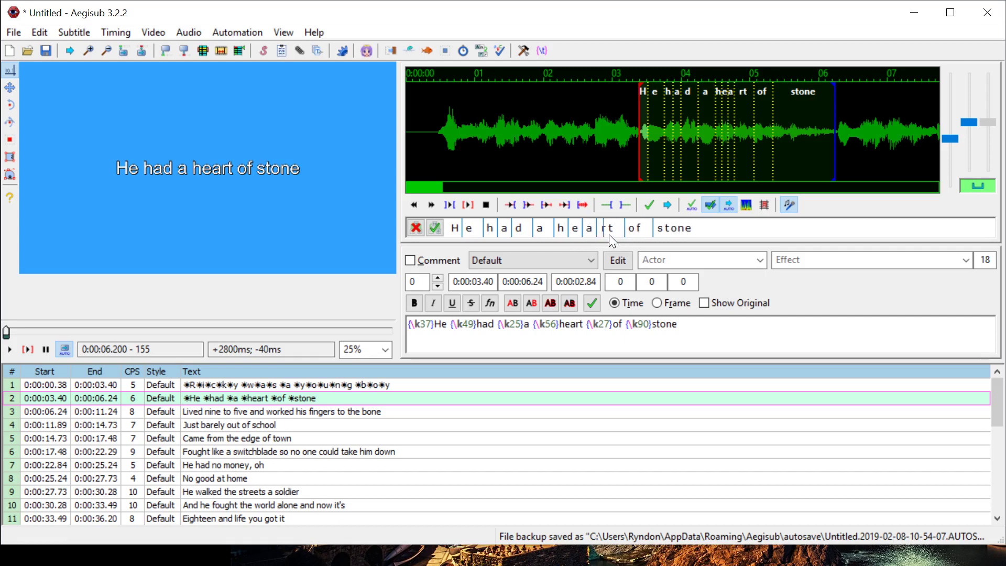
click(609, 234)
click(645, 231)
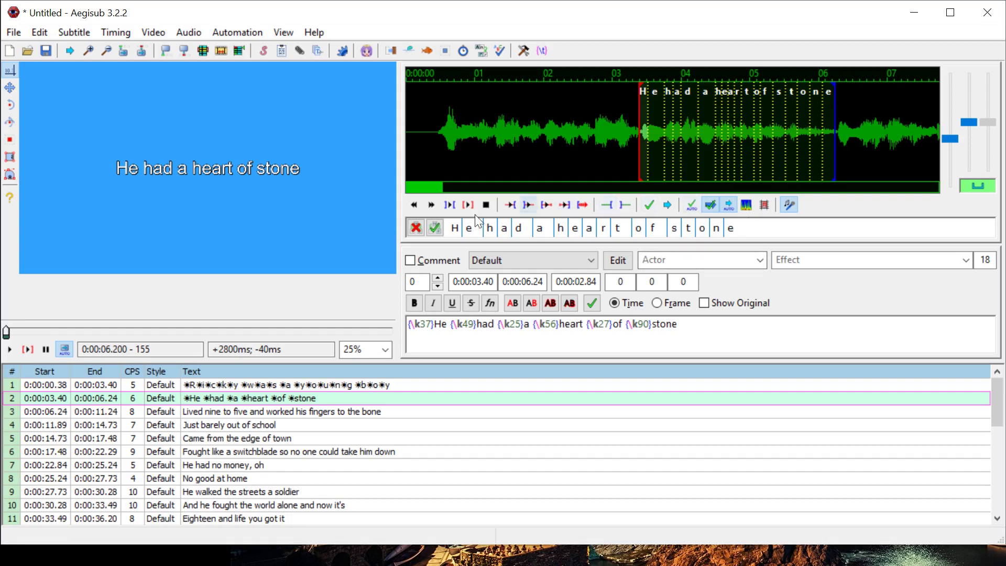
click(436, 226)
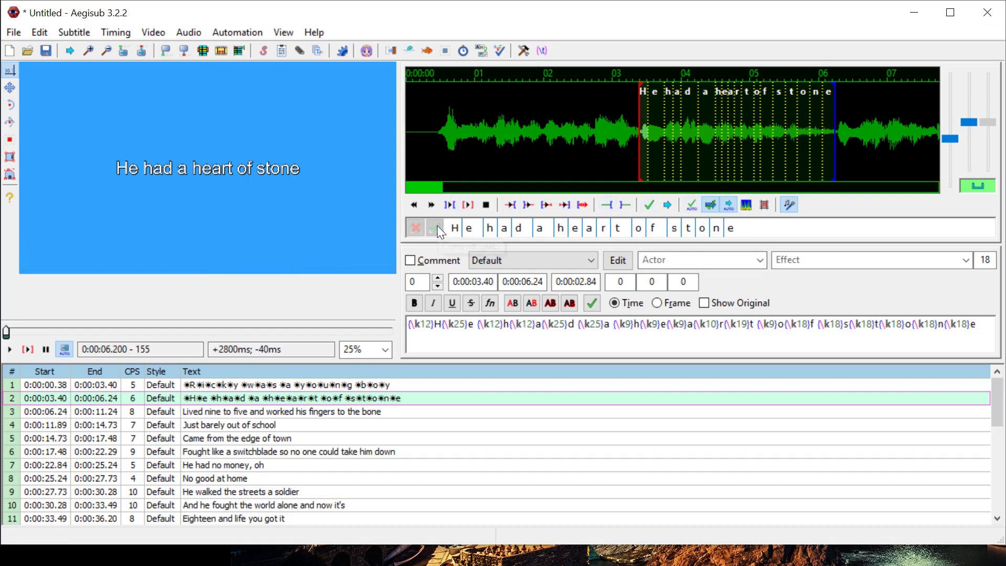
click(27, 350)
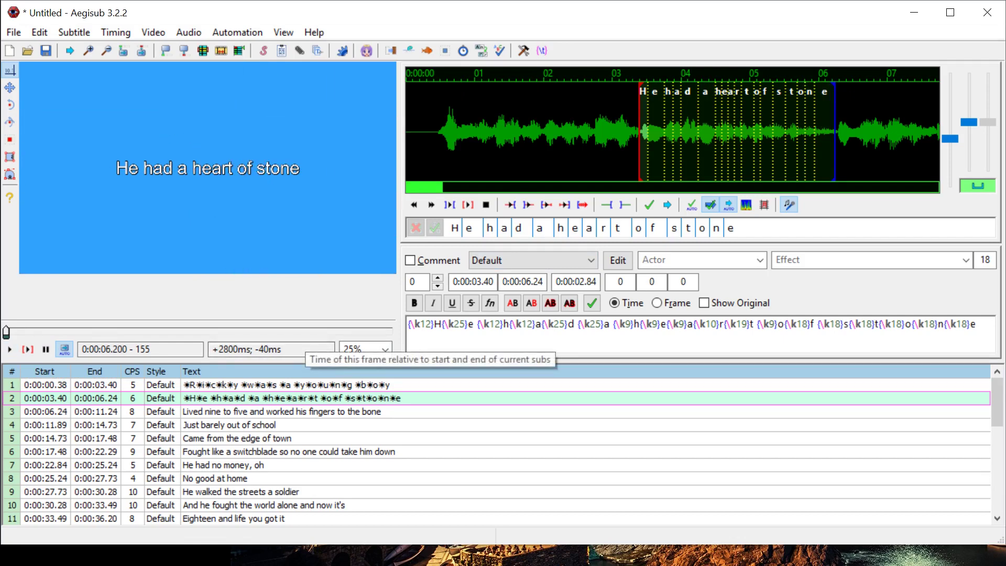
click(725, 227)
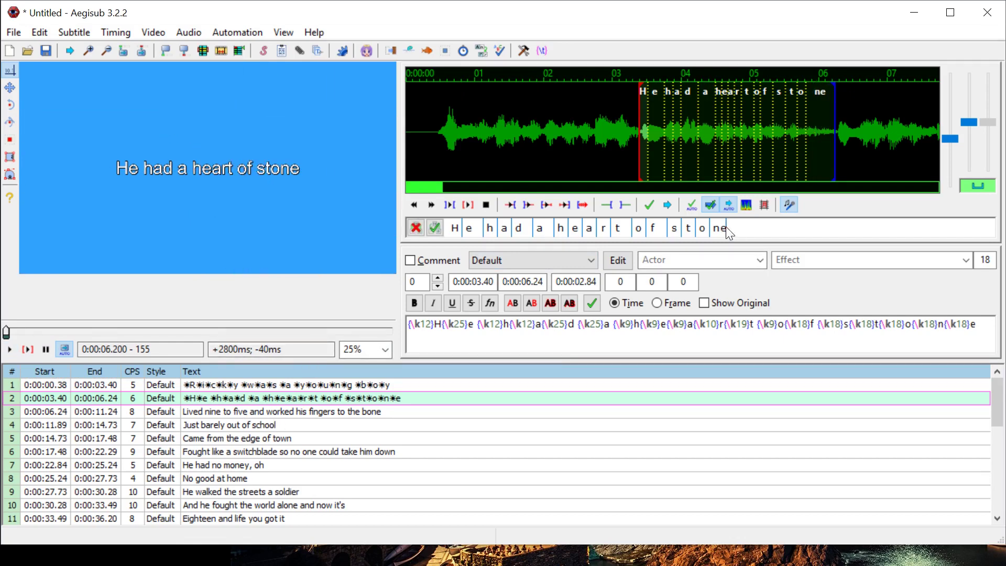
click(439, 228)
Step: In the line "Lived nine to five and worked his fingers to the bone", adjust the karaoke boundaries from "worked" to "the" to match the audio
click(201, 412)
drag(431, 188, 450, 188)
click(468, 205)
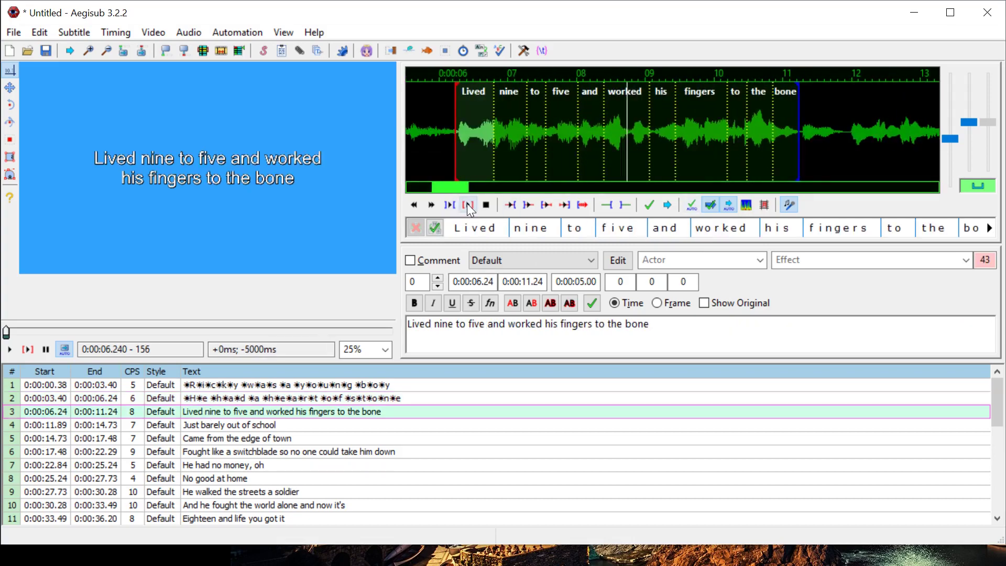
click(489, 206)
drag(727, 134, 700, 133)
click(29, 350)
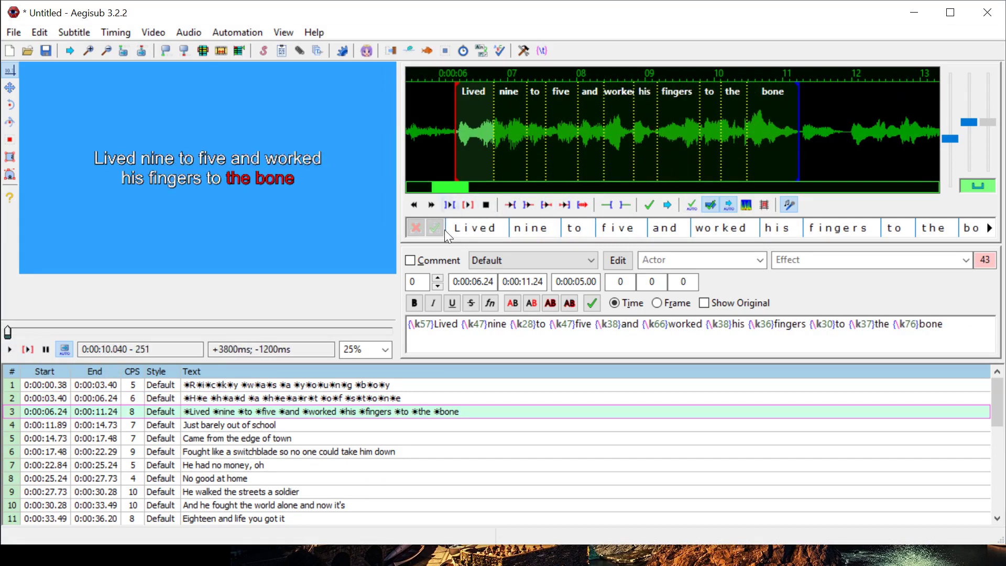
Step: Split "Lived nine to five and" and most of "worked" in the third lyric line into single-letter karaoke syllables
click(462, 228)
click(429, 230)
click(27, 352)
click(479, 230)
click(497, 231)
click(513, 231)
click(556, 231)
click(573, 230)
click(591, 231)
click(635, 232)
click(678, 234)
click(696, 234)
click(713, 233)
click(755, 233)
click(773, 231)
click(815, 230)
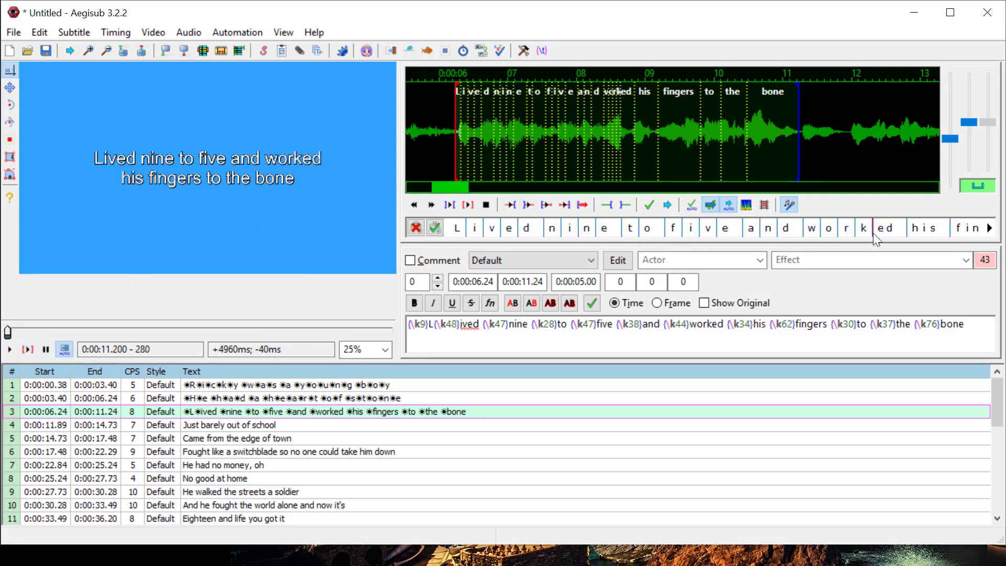
Step: Split the rest of the third lyric line, through "bone", into single-letter karaoke syllables, accept the split and play the line's video
mouse_move(989, 229)
click(798, 228)
click(814, 230)
click(832, 231)
click(849, 232)
click(867, 232)
click(884, 233)
click(928, 232)
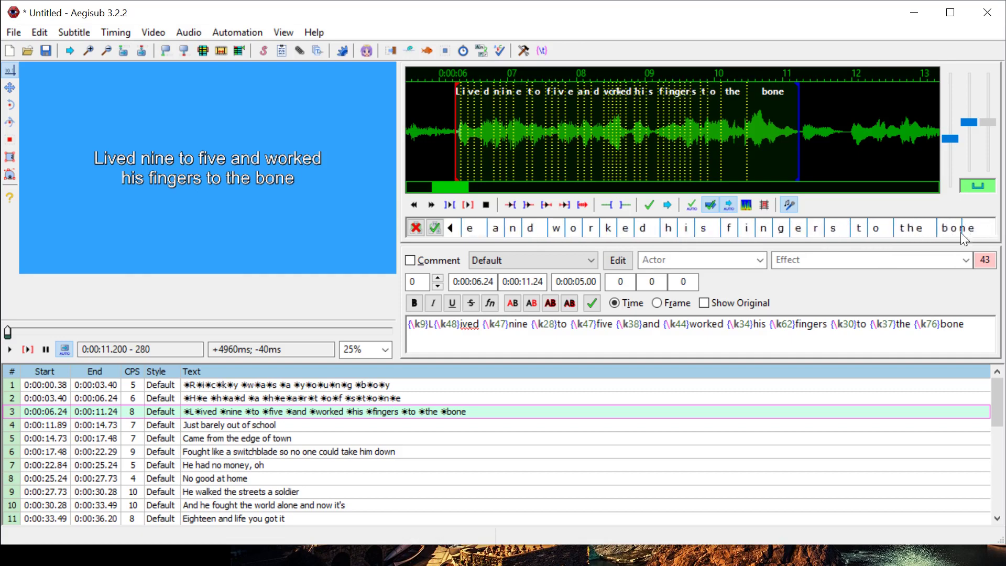
click(919, 231)
click(969, 232)
click(434, 229)
click(252, 398)
click(252, 411)
click(27, 350)
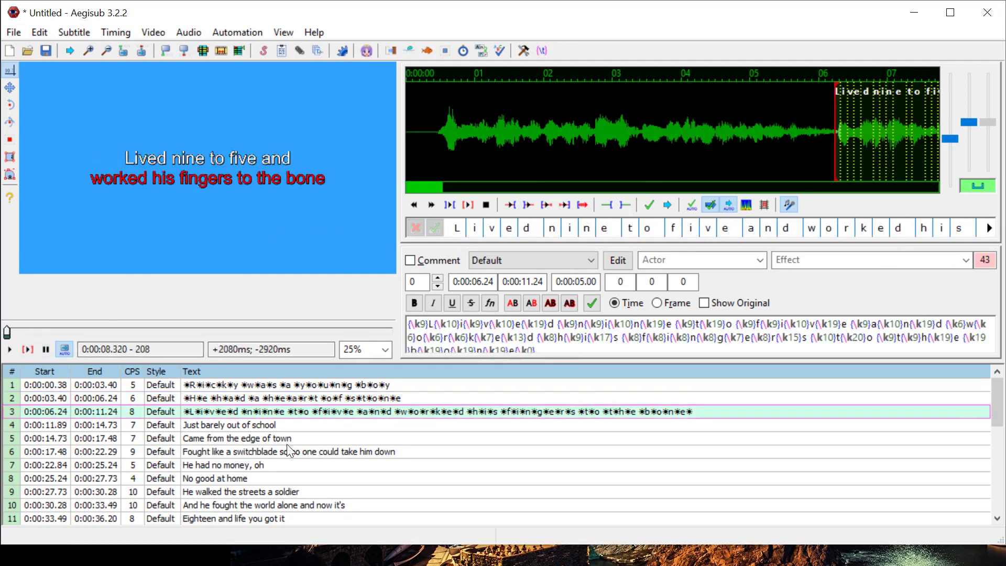
drag(435, 188, 454, 187)
click(974, 230)
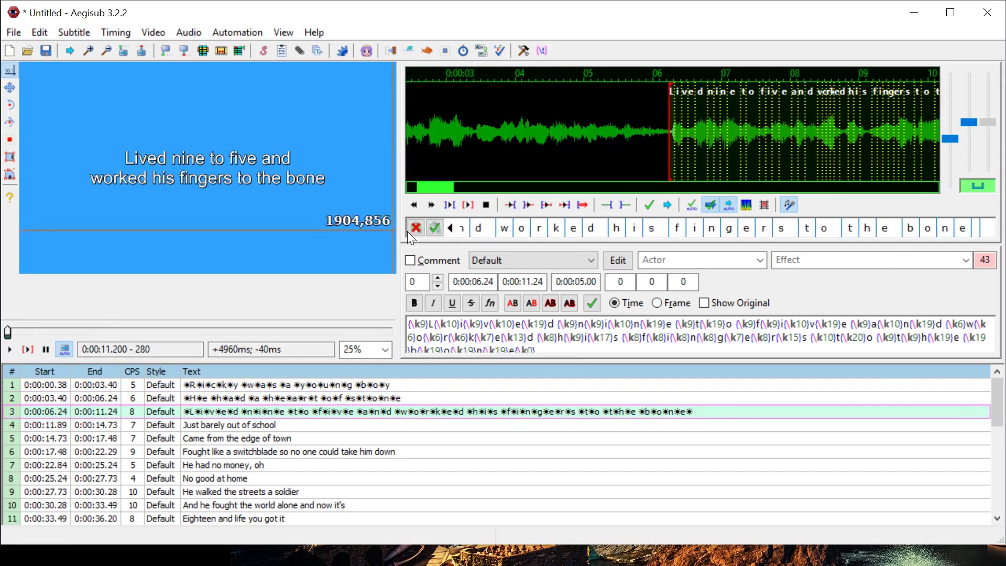
click(201, 425)
click(196, 413)
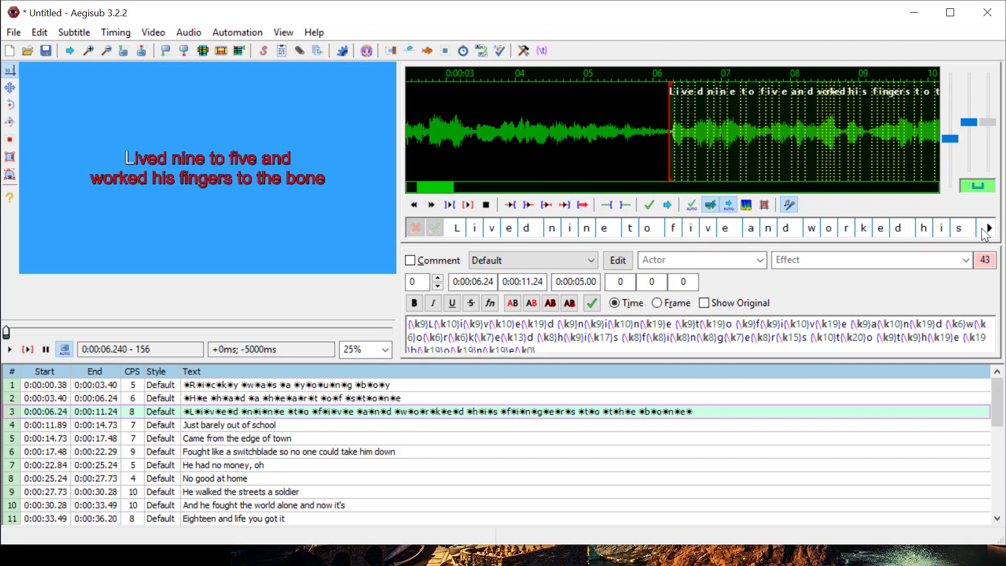
Step: Merge the letters of "bone" at the end of the third lyric line into one karaoke syllable, accept the change and play the line
click(989, 228)
drag(443, 184, 458, 187)
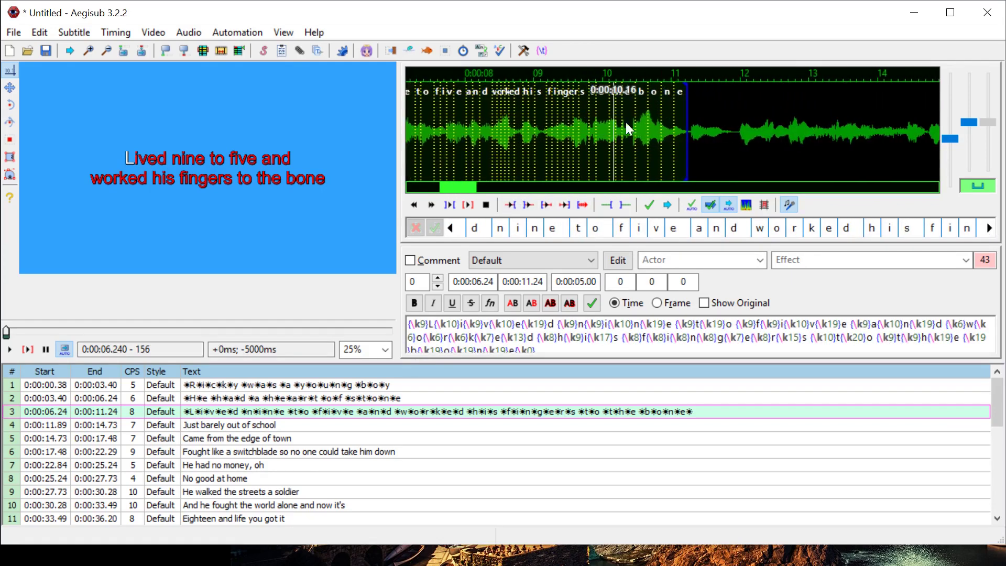
click(989, 229)
click(989, 228)
click(989, 228)
click(989, 229)
click(990, 229)
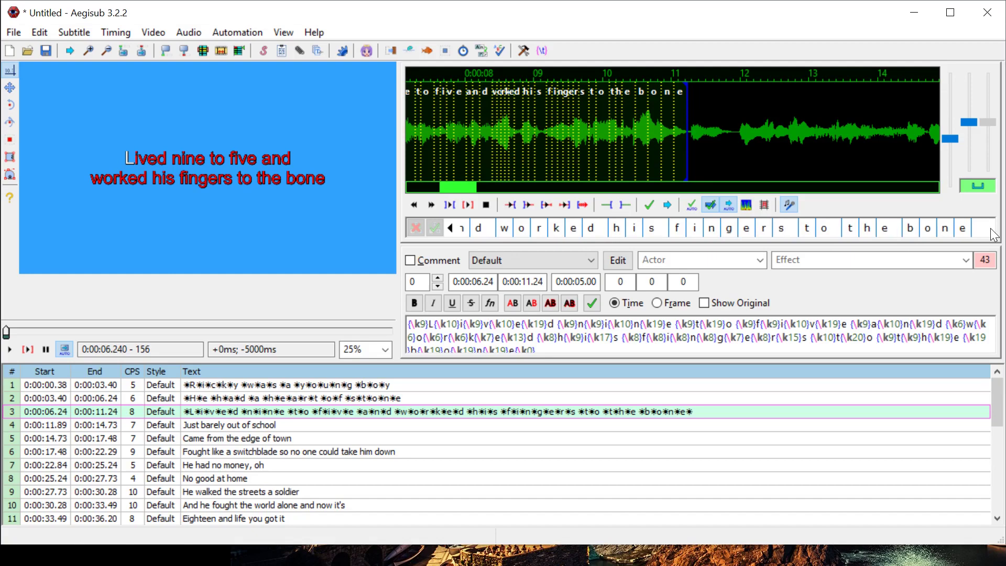
click(954, 228)
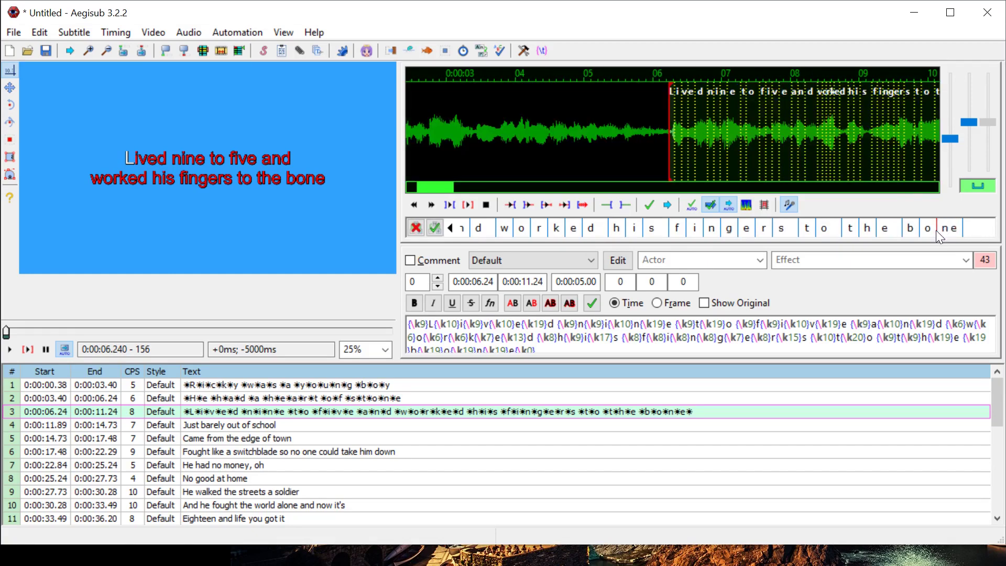
click(919, 231)
click(435, 229)
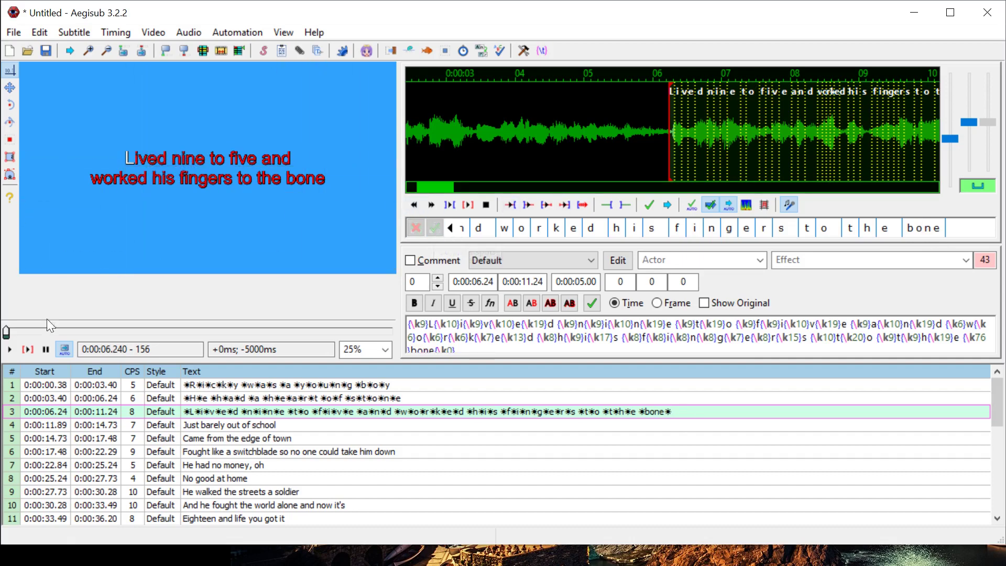
click(29, 348)
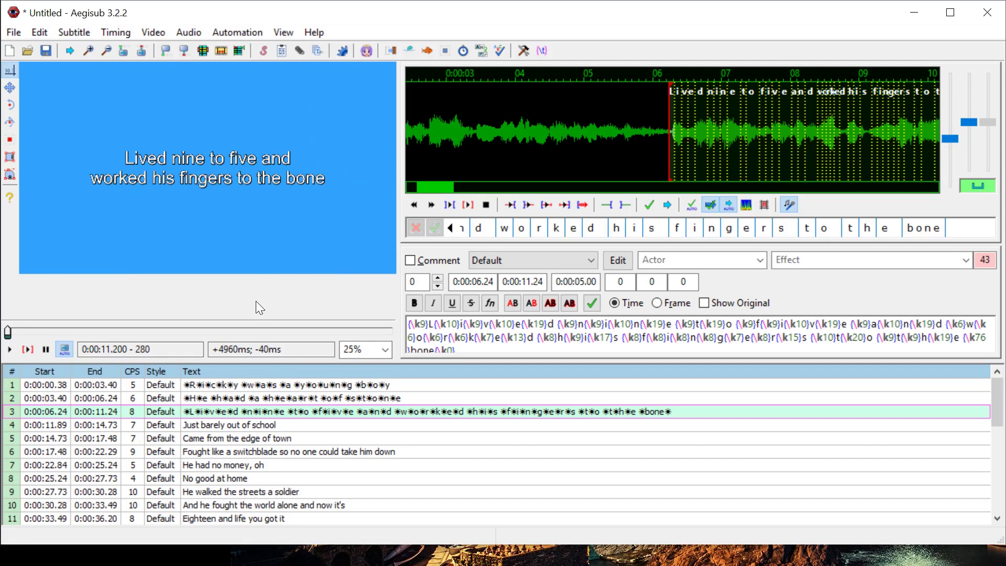
Step: In the line "Fought like a switchblade so no one could take him down", split "like" and "switchblade" into single-letter karaoke syllables
click(228, 427)
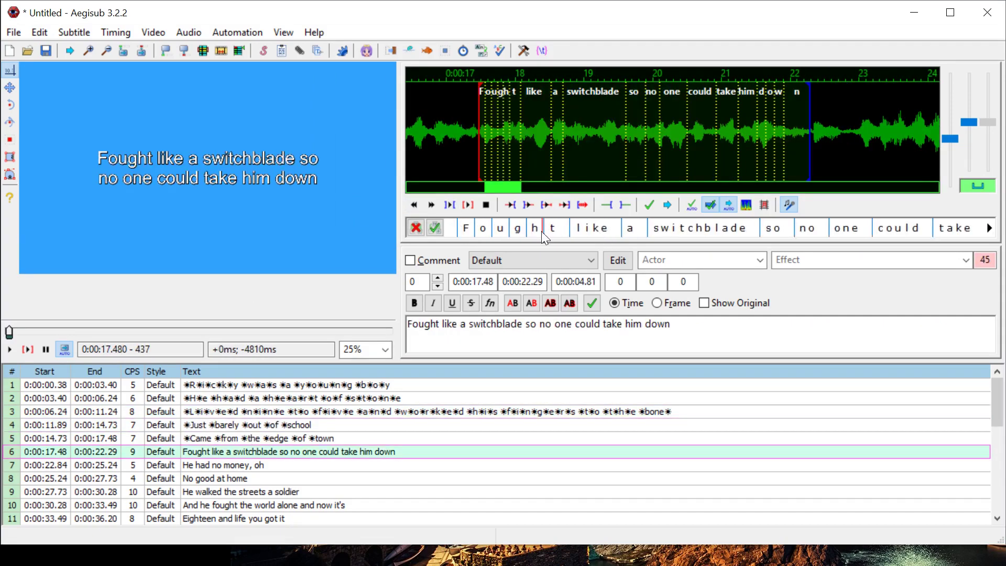
click(584, 231)
click(601, 230)
click(618, 231)
click(687, 230)
click(706, 230)
click(722, 231)
click(740, 231)
click(759, 231)
click(777, 231)
click(803, 232)
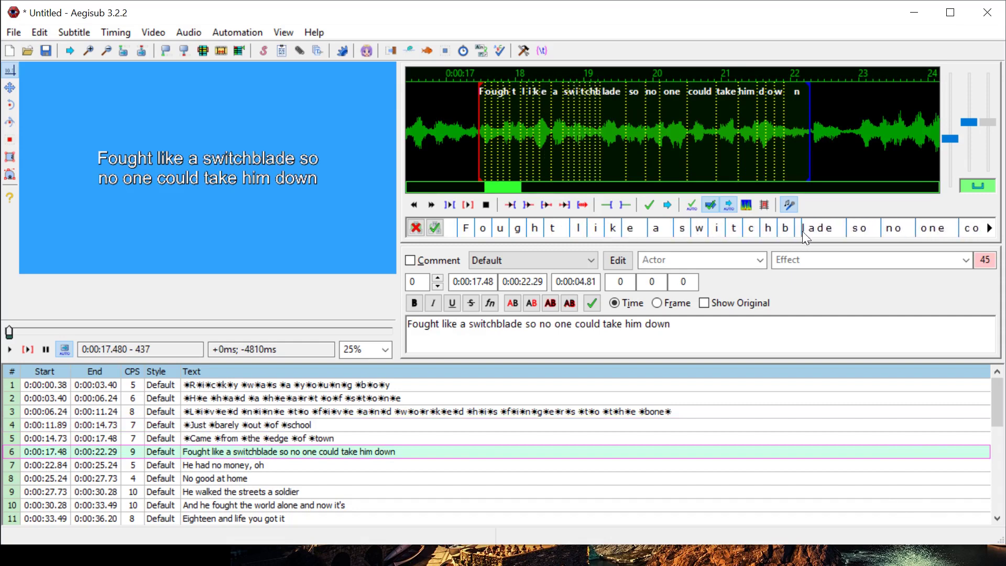
Step: Split "so no one could take him" in the sixth lyric line into single-letter karaoke syllables, accept the split and play the line's video
click(928, 231)
click(972, 230)
click(990, 229)
click(911, 231)
click(954, 231)
click(990, 229)
click(989, 229)
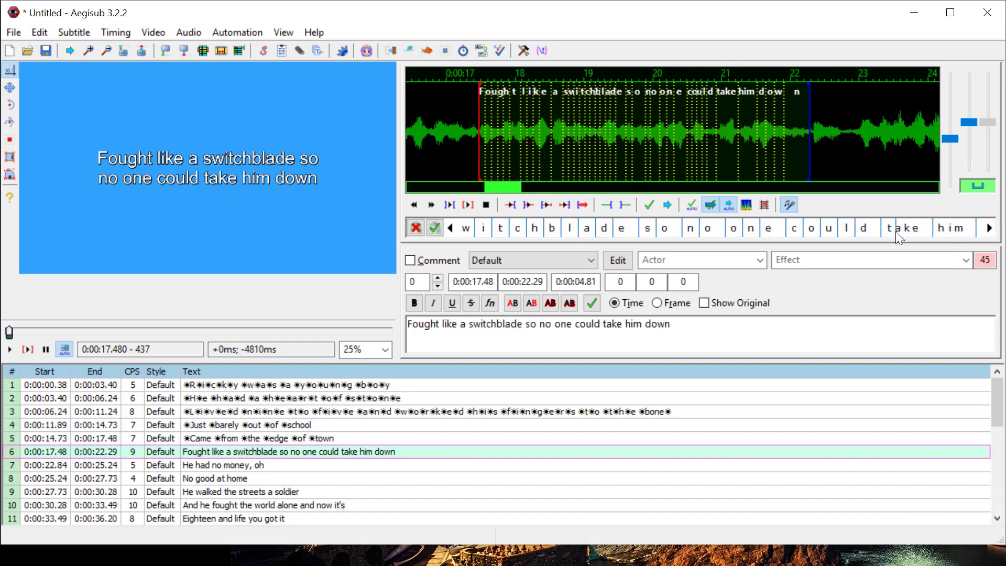
click(990, 229)
click(919, 229)
click(931, 228)
click(990, 228)
click(434, 228)
click(27, 350)
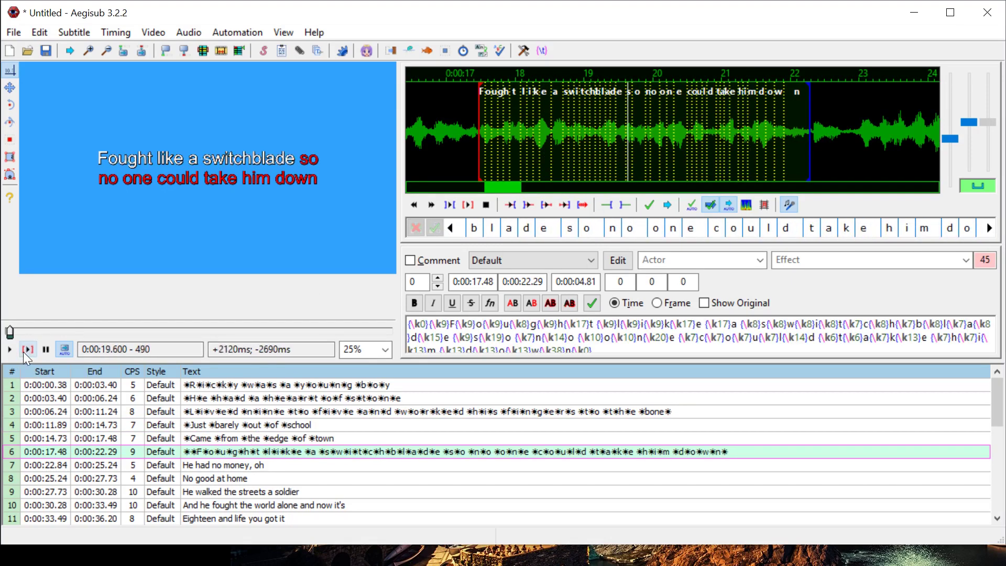
Step: Split the words of the fifth lyric line, "Came from the edge of town", into single-letter karaoke syllables
key(Up)
click(464, 227)
click(617, 228)
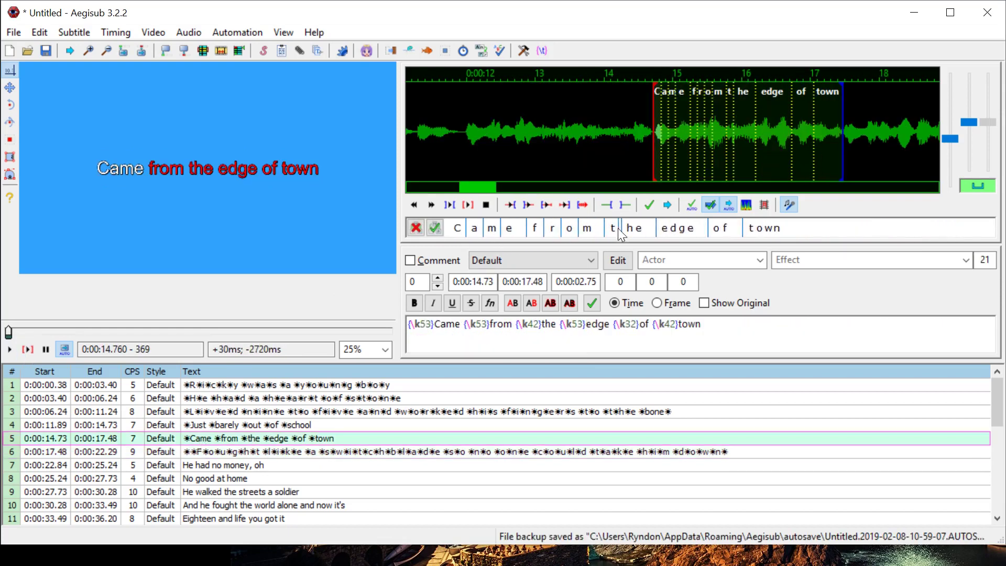
click(755, 231)
click(799, 231)
click(816, 230)
click(834, 230)
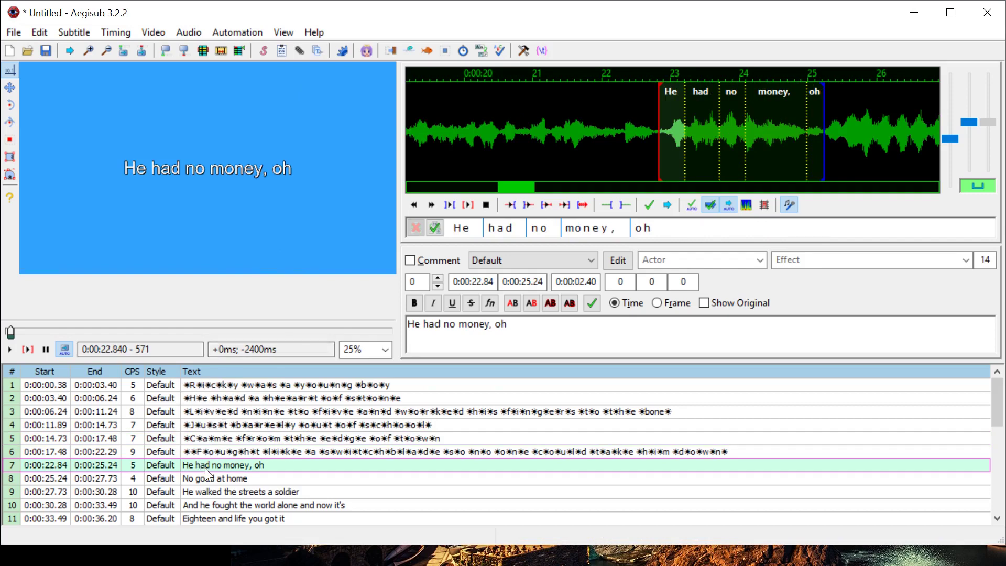
Step: Save the subtitles in the Videos folder as U18liufe.ass, replacing the existing file
click(13, 32)
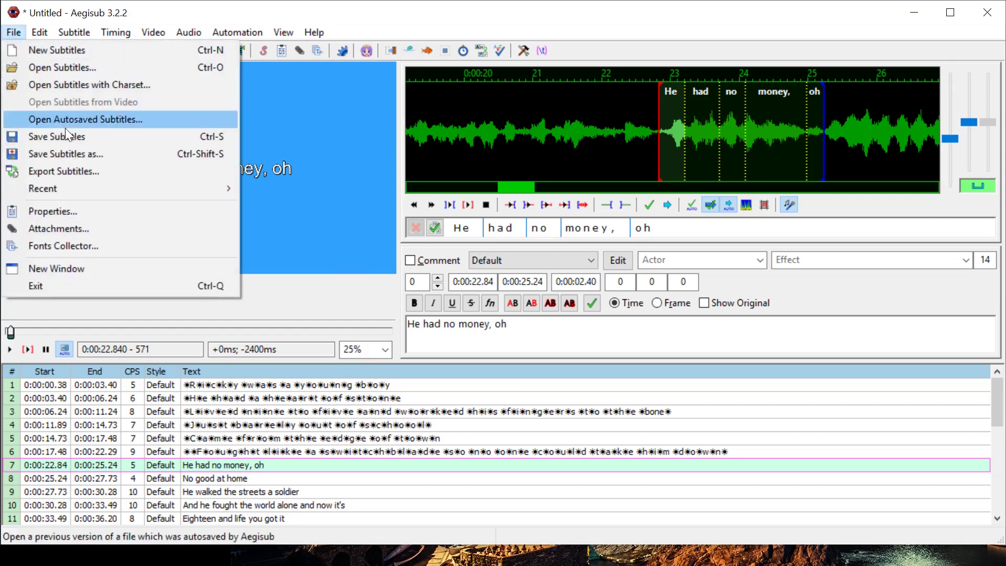
click(42, 138)
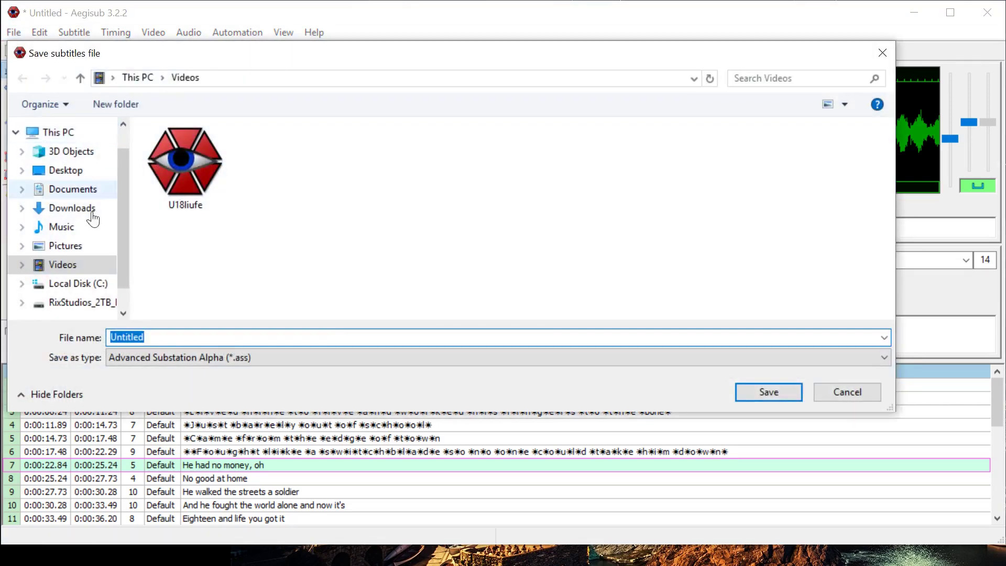
double_click(185, 203)
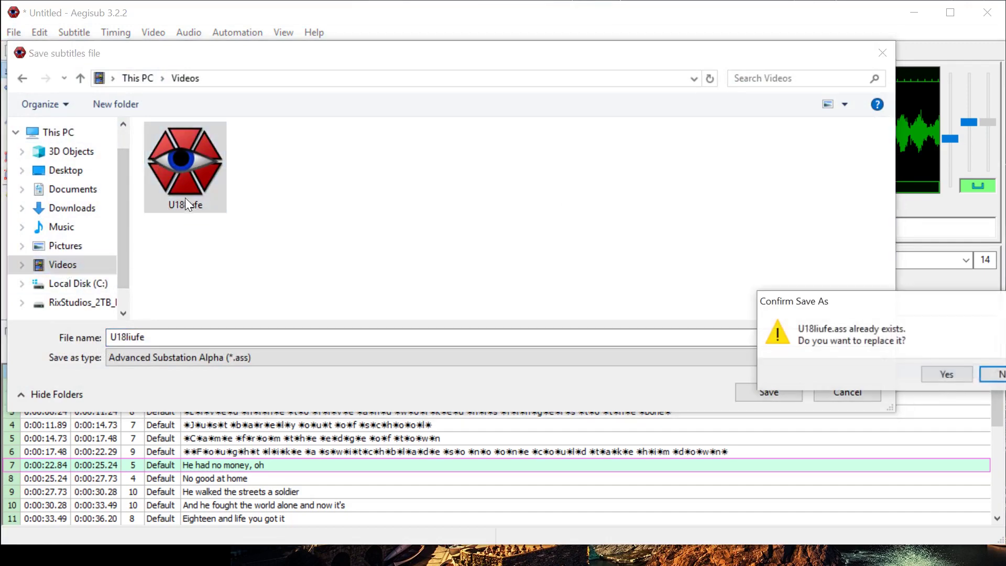
click(953, 375)
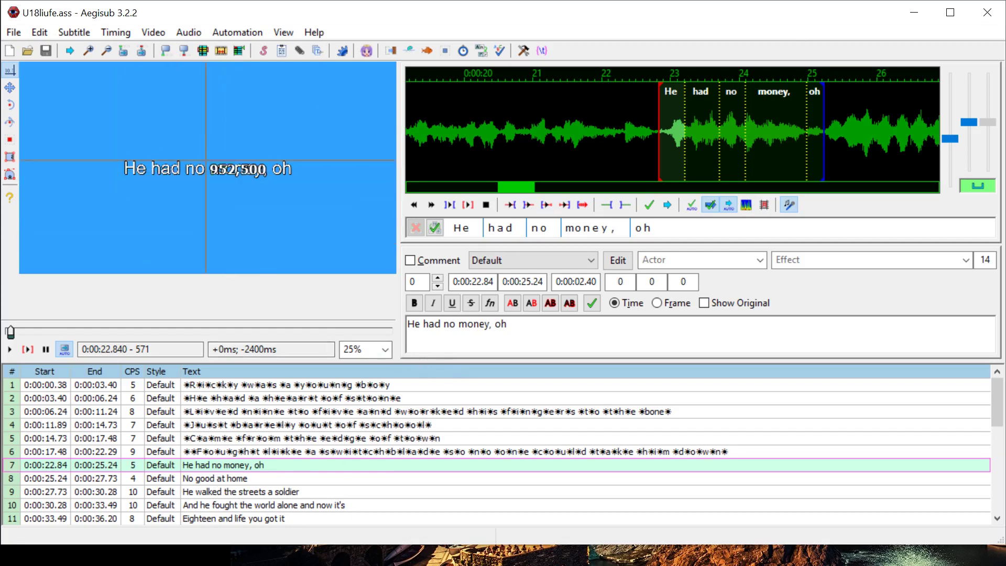
Step: Play the video of the sixth lyric line, "Fought like a switchblade so no one could take him down", to check its karaoke timing
click(216, 478)
click(212, 467)
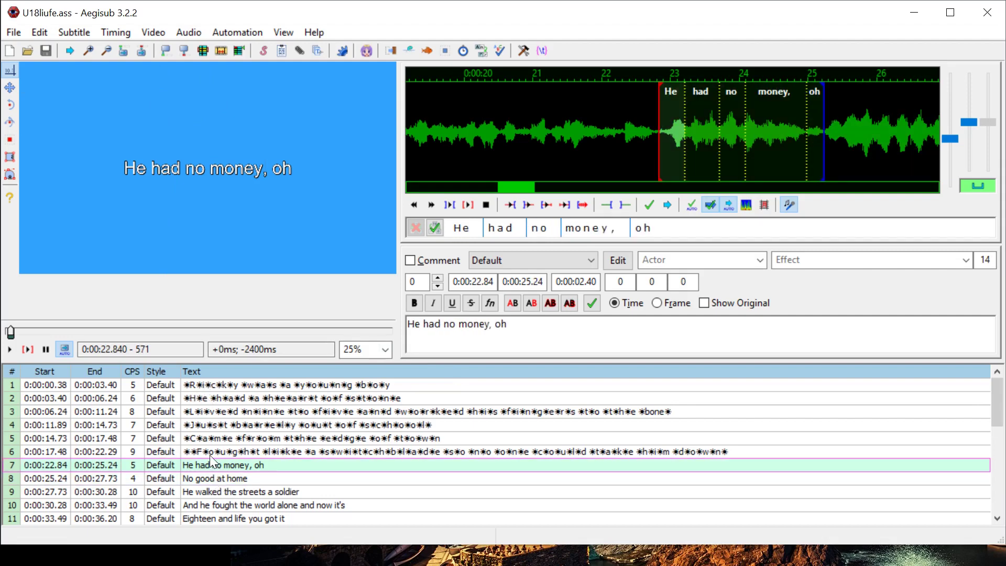
click(211, 454)
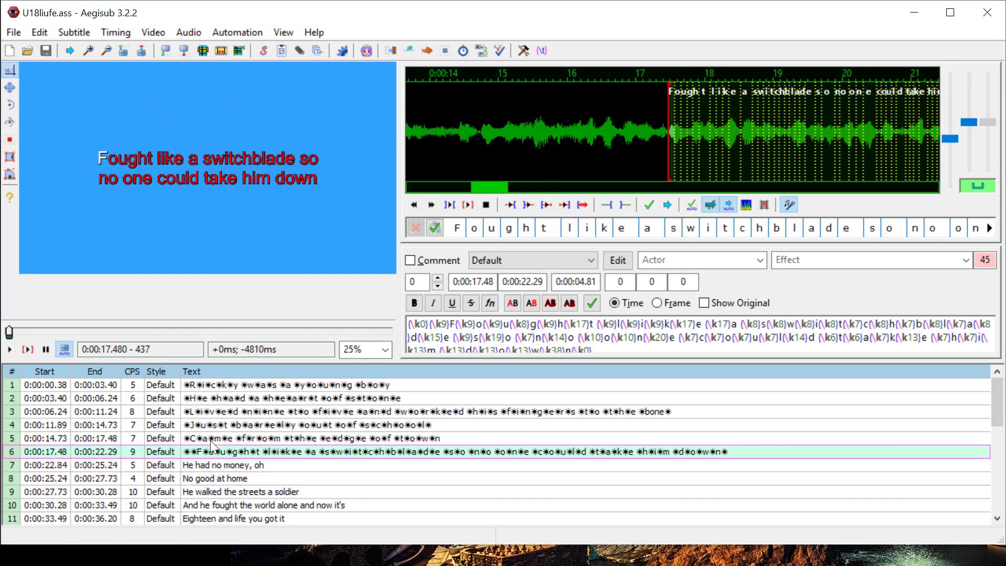
click(27, 349)
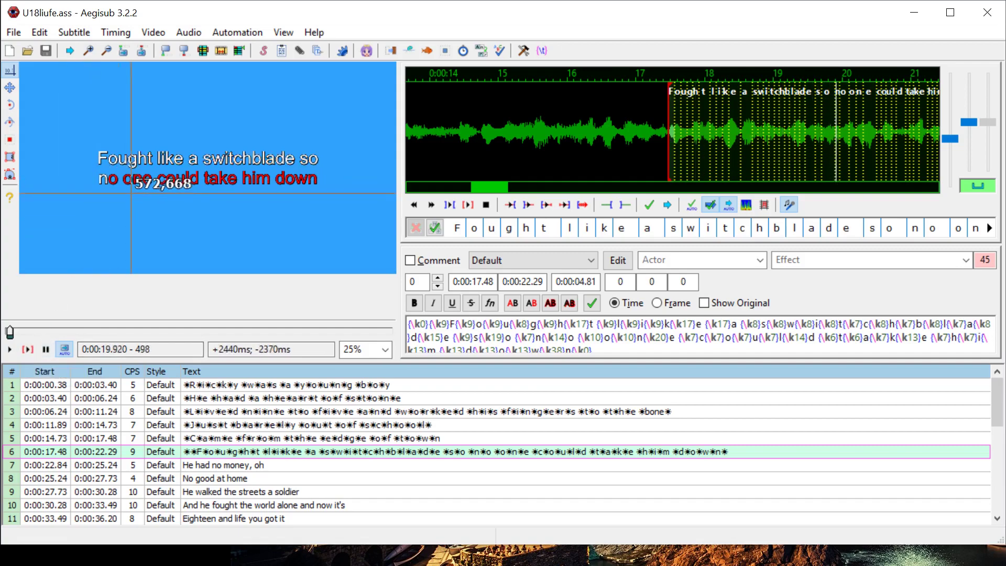
click(45, 349)
Step: Delete the trailing "oh" from the seventh lyric line, leaving "He had no money,", and accept its word-by-word karaoke split
click(200, 465)
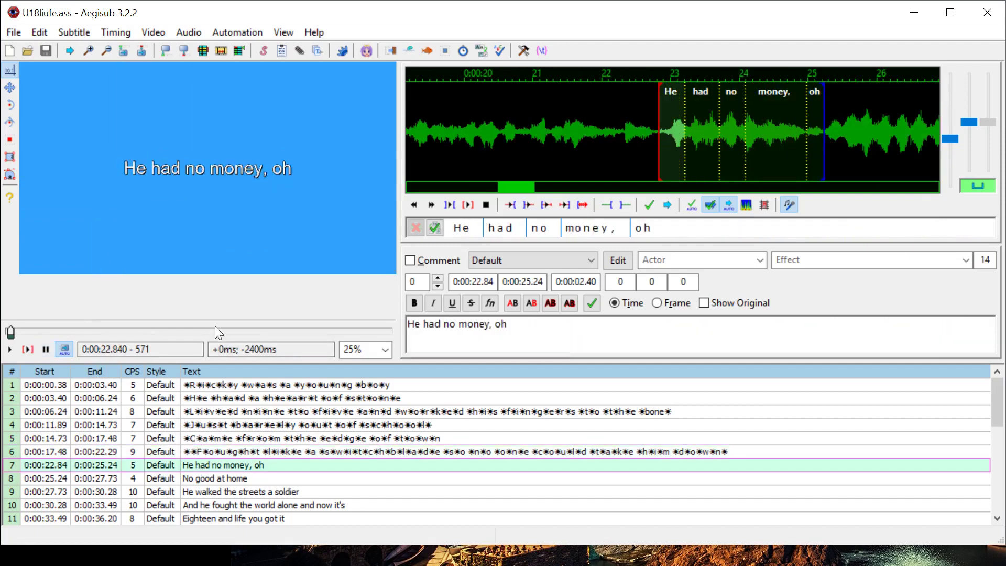
click(222, 479)
click(224, 465)
click(467, 202)
click(518, 324)
key(BackSpace)
key(BackSpace)
key(BackSpace)
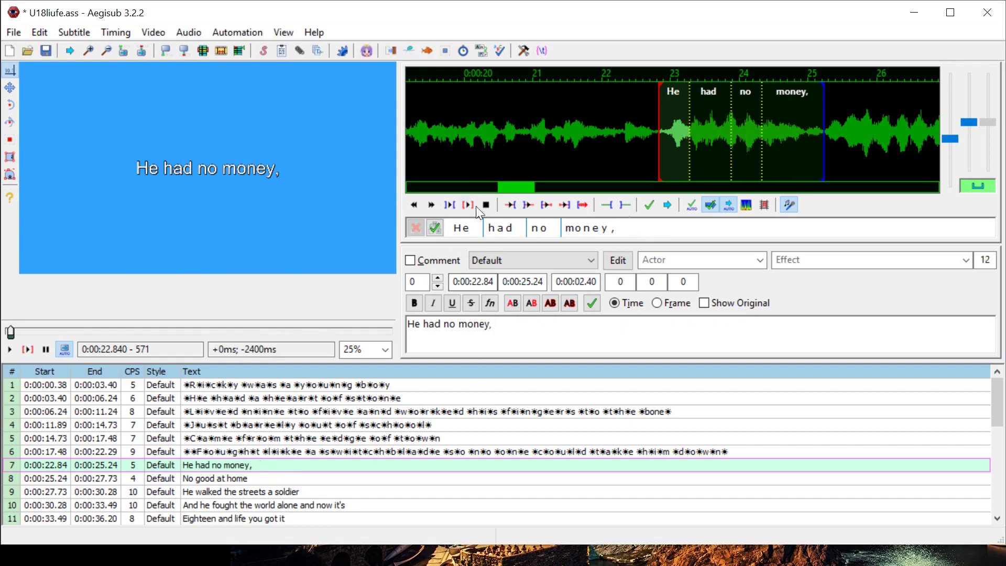
click(435, 227)
click(10, 349)
click(45, 349)
Step: Accept the word-by-word karaoke splits of lines 8 to 10, from "No good at home" to "And he fought the world alone and now it's"
click(231, 478)
mouse_move(520, 185)
mouse_down()
mouse_move(555, 186)
mouse_move(539, 184)
mouse_up()
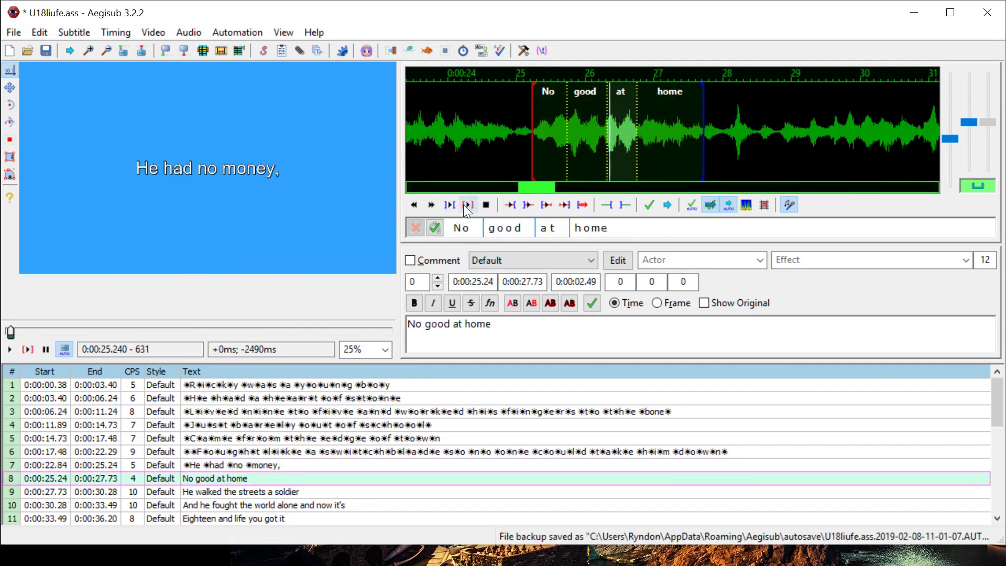
click(436, 227)
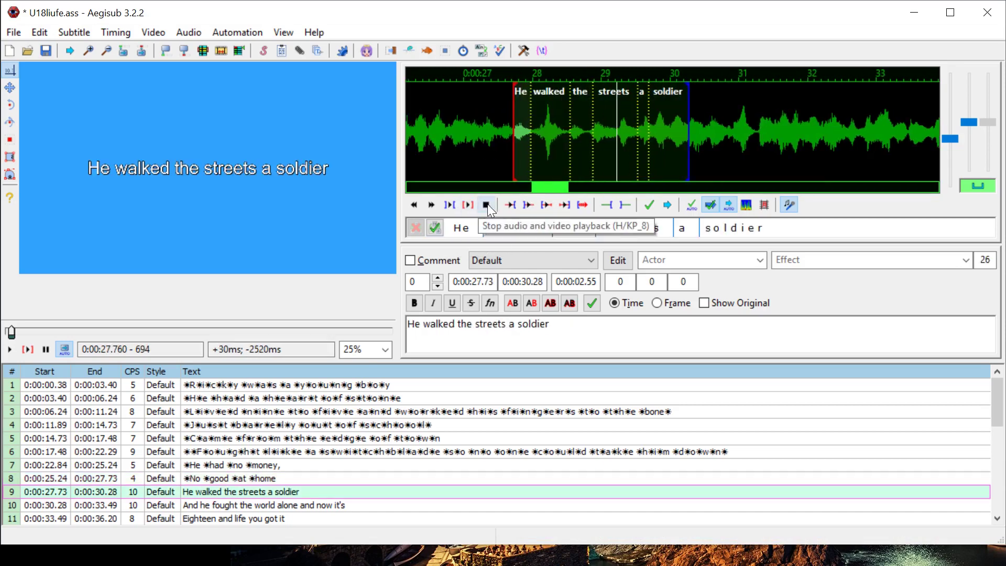
click(436, 227)
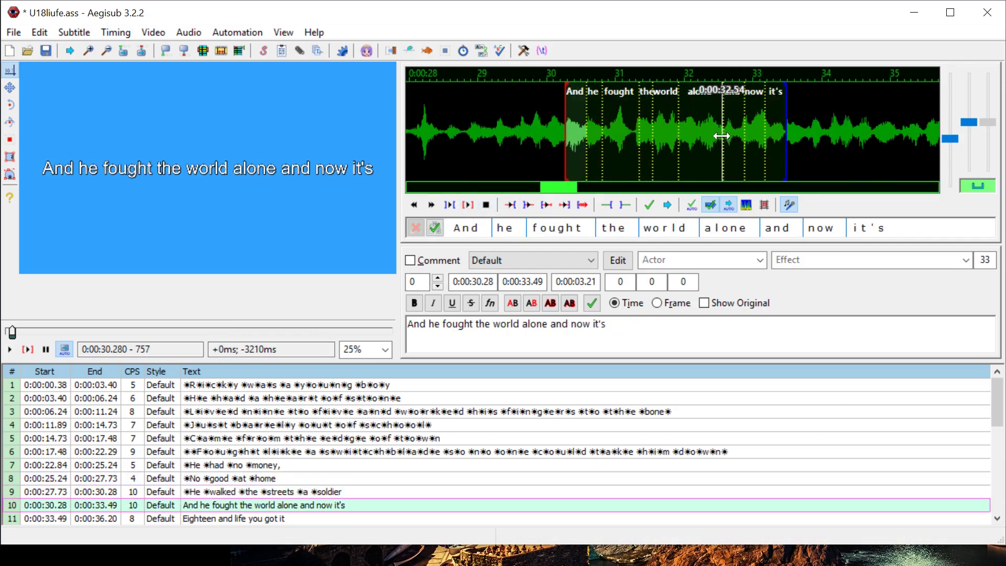
click(435, 228)
Step: Accept the karaoke splits of lines 11 to 22, ending with "But he never kept it clean", and review the syllables throughout the lyric list
click(467, 204)
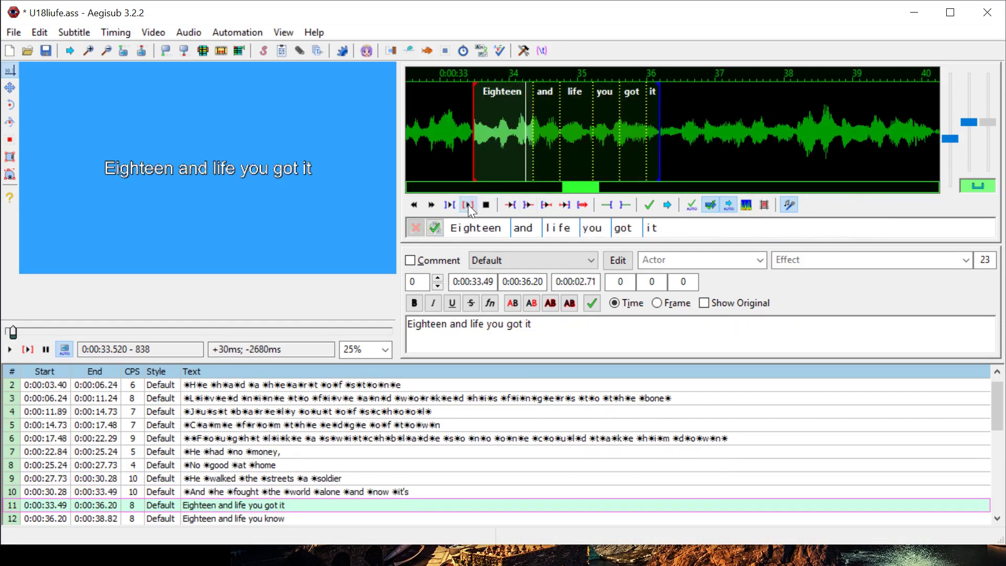
click(435, 228)
click(468, 205)
click(435, 228)
click(436, 227)
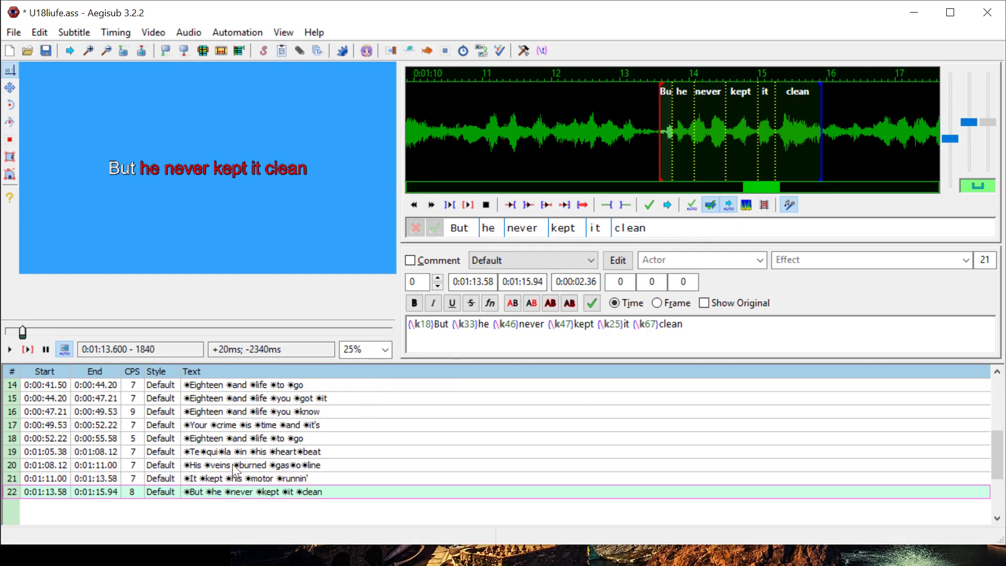
scroll(232, 464, up, 5)
scroll(236, 406, down, 7)
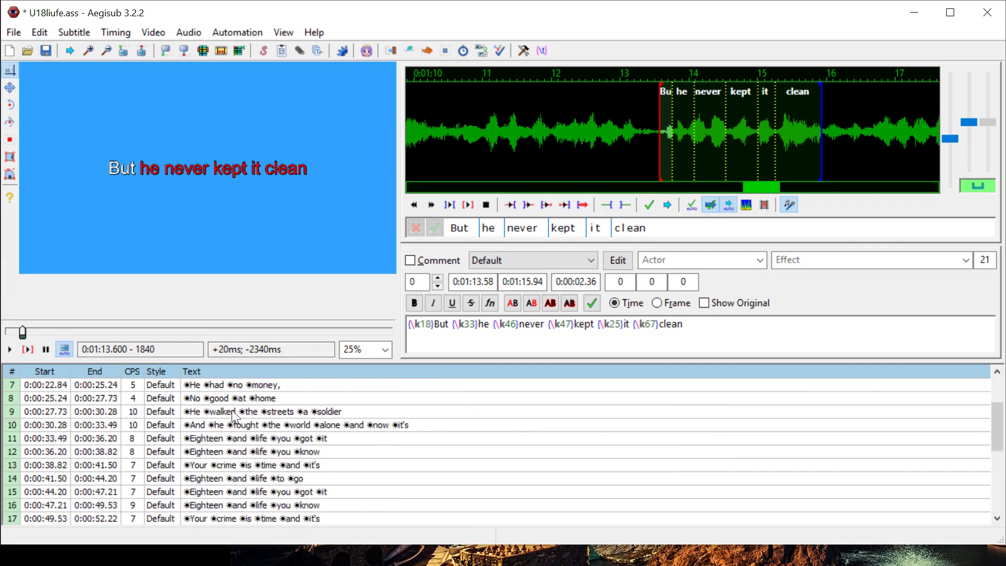
scroll(228, 442, up, 7)
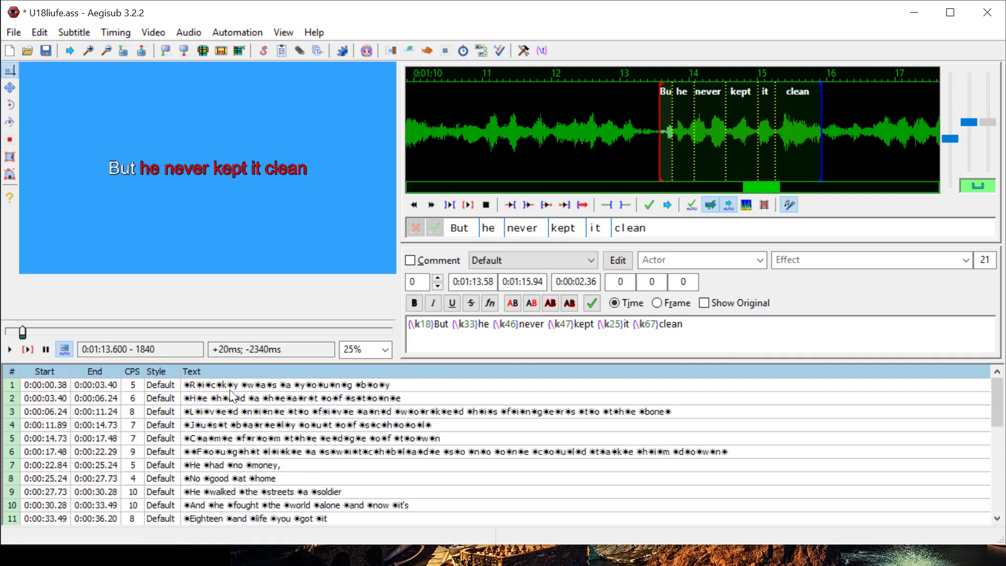
scroll(253, 454, down, 2)
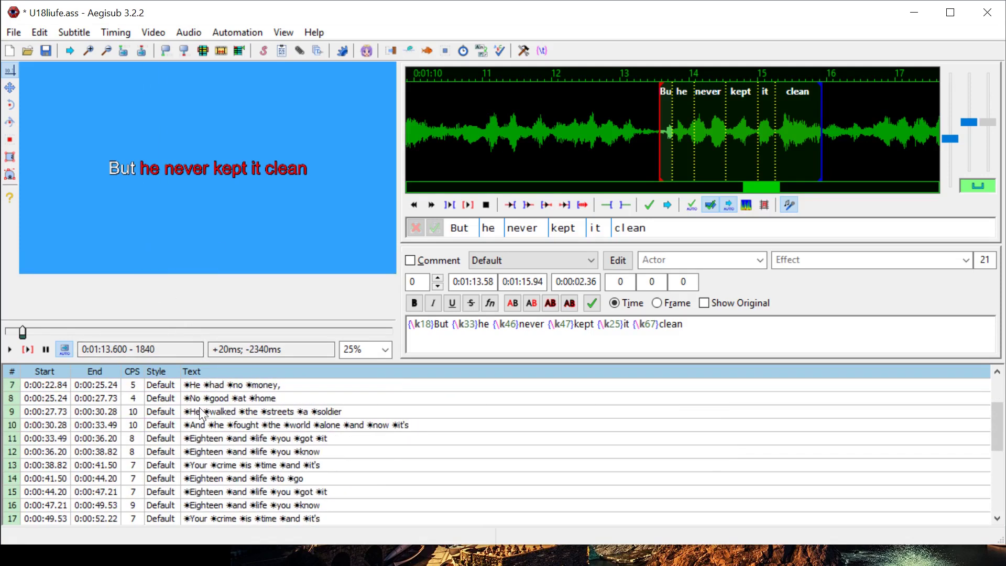
scroll(219, 429, down, 1)
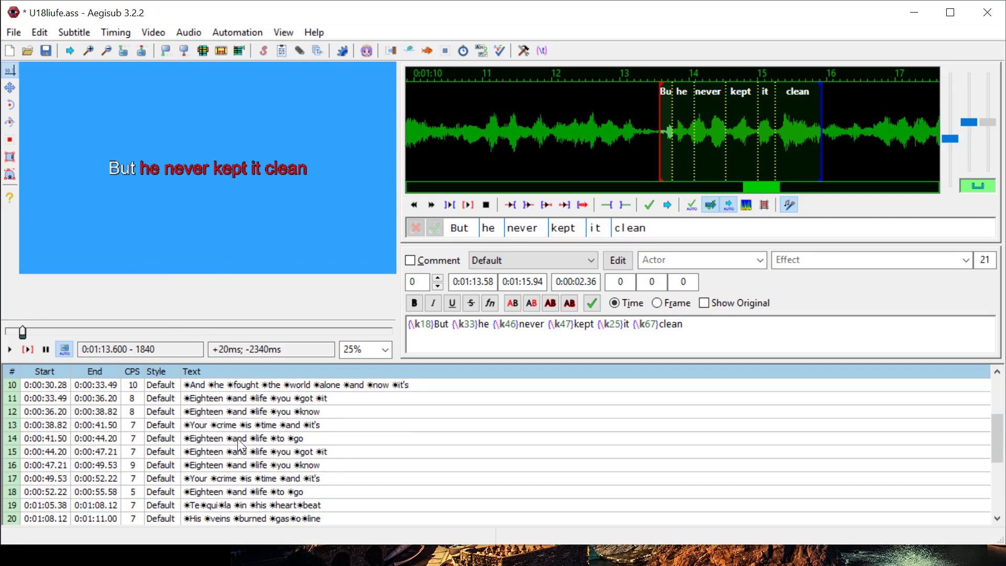
scroll(238, 439, up, 3)
Step: Enlarge the video display to 50% and play the karaoke from the beginning of the song
click(385, 349)
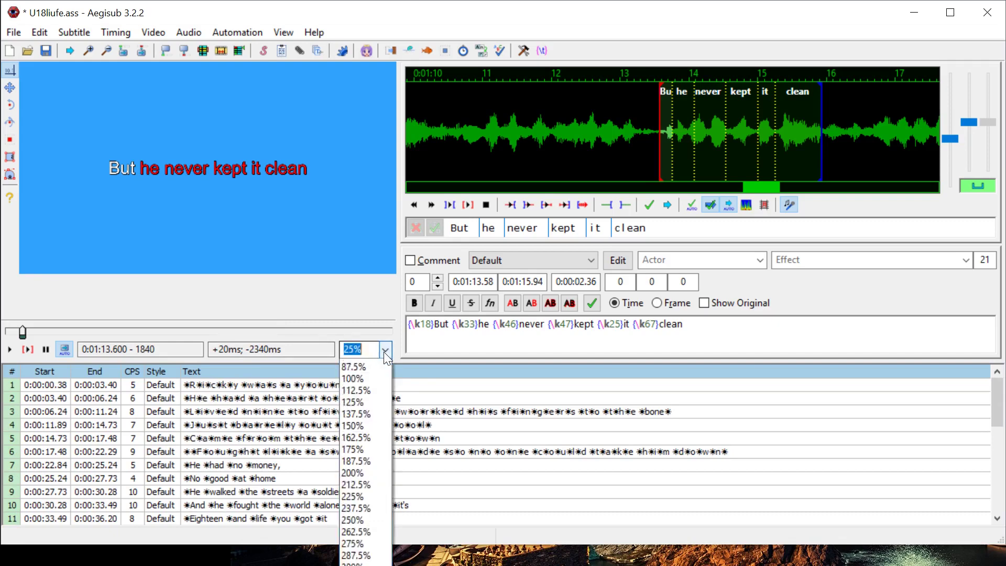
key(Down)
key(Down)
key(Return)
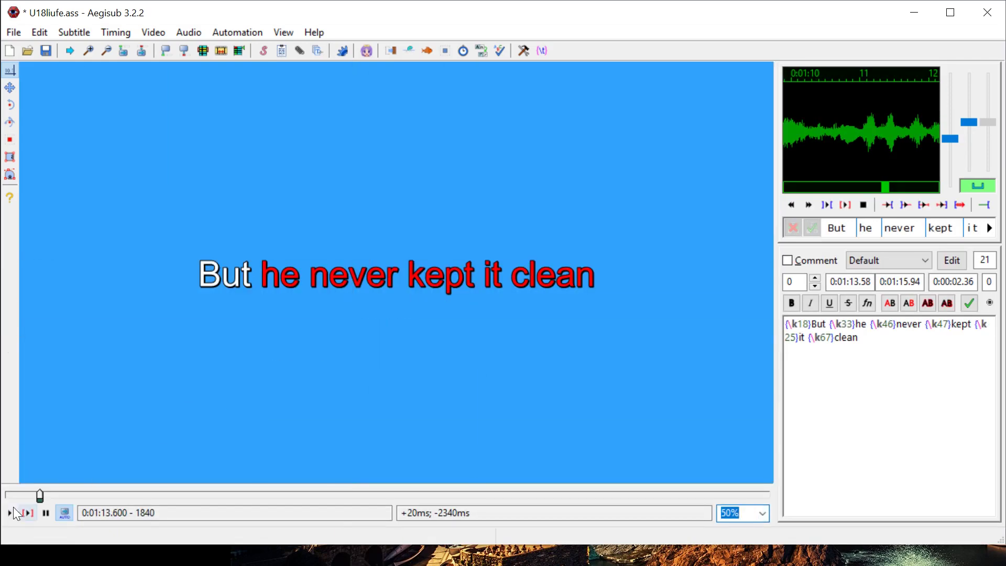
drag(39, 495, 5, 496)
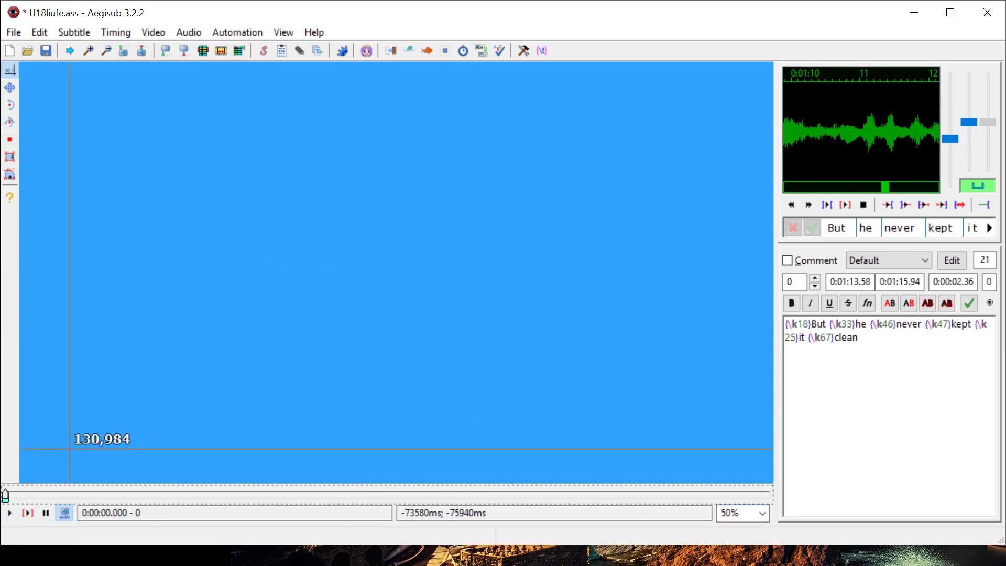
click(9, 513)
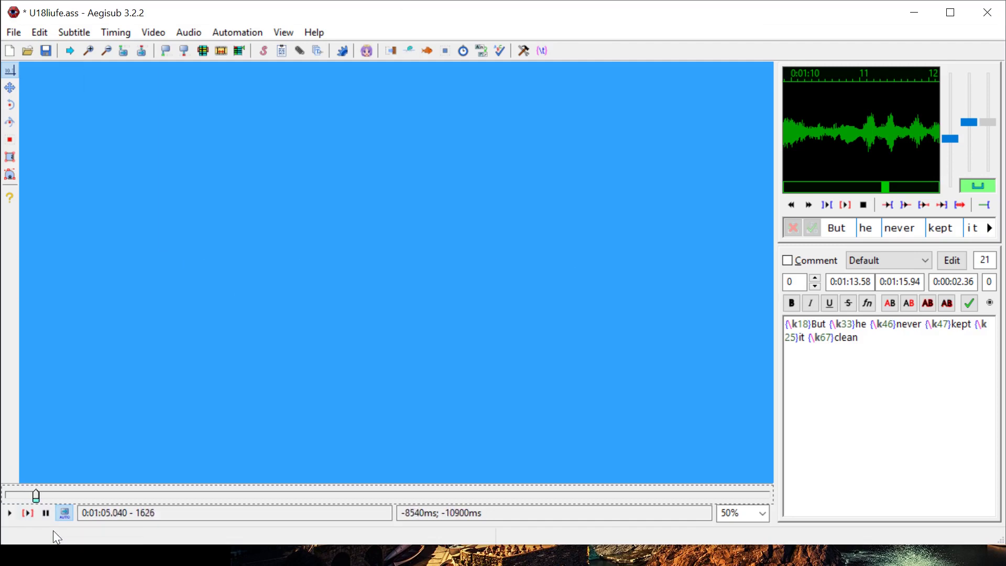
click(13, 496)
drag(13, 494, 5, 495)
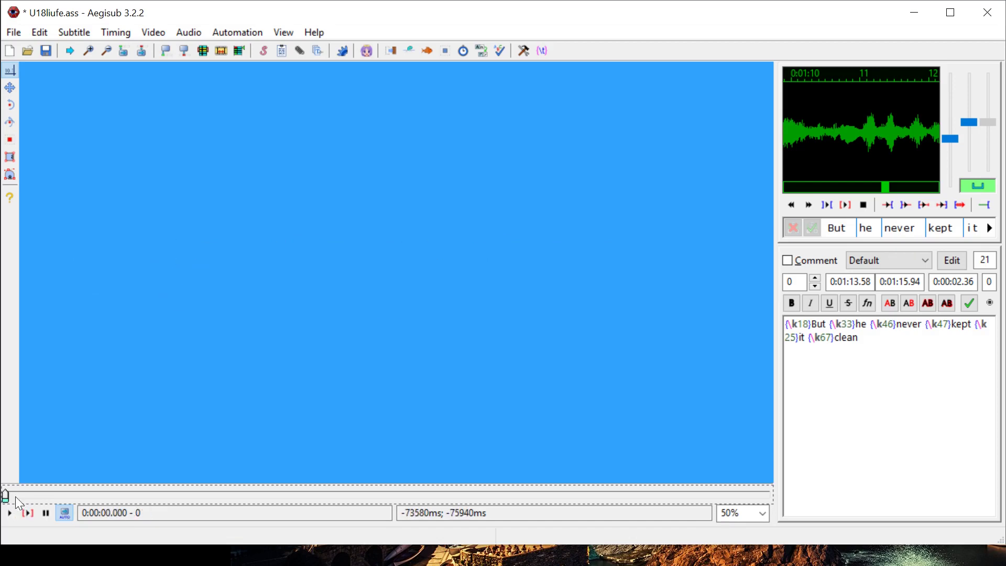
Step: Reduce the video display to 37.5% and save the subtitle file
scroll(537, 406, up, 1)
scroll(519, 386, down, 2)
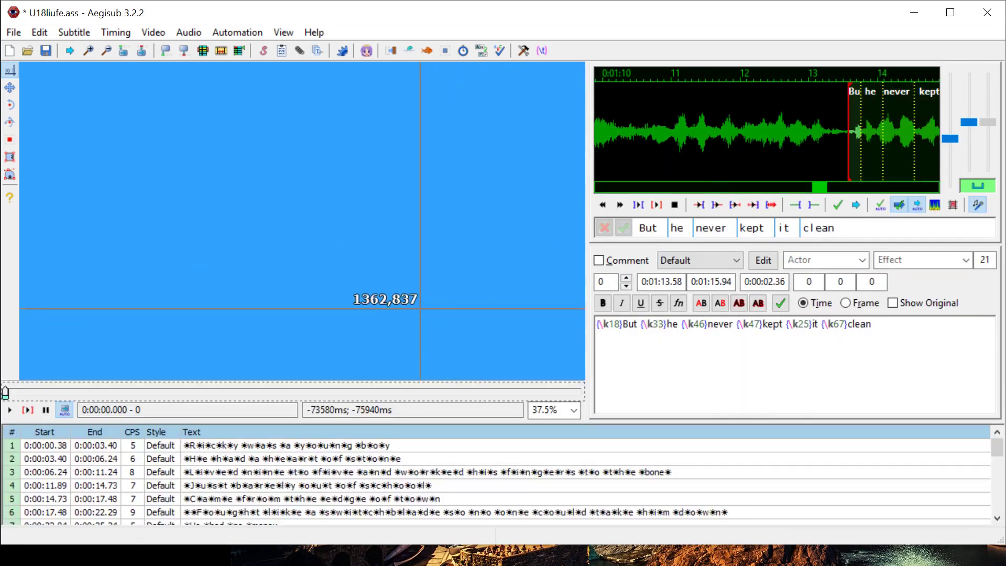
click(14, 34)
click(62, 137)
drag(4, 392, 14, 392)
Step: Switch to File Explorer and open the U18liufe subtitle file from the Videos folder for editing in Notepad
key(alt+Tab)
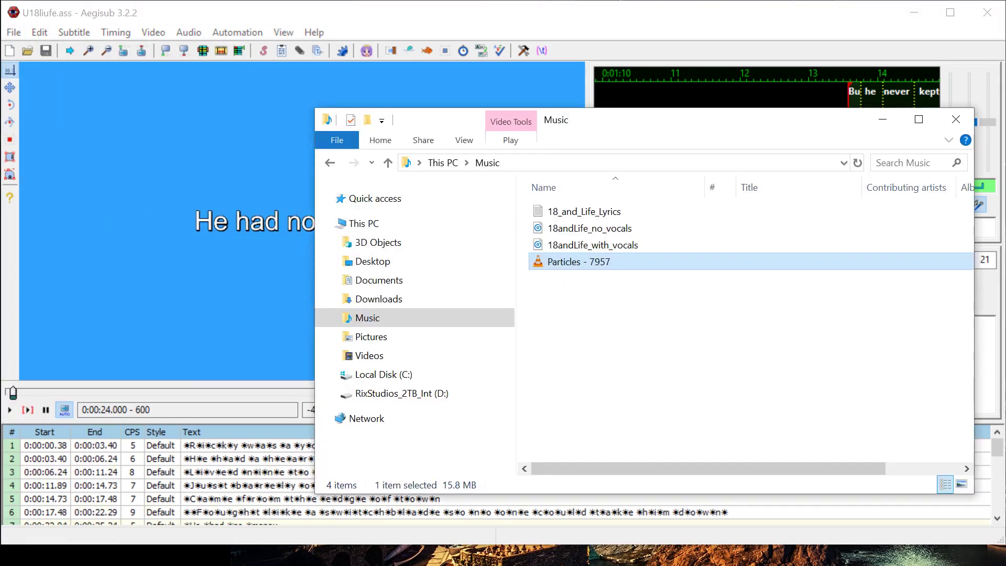
drag(646, 124, 537, 75)
click(478, 243)
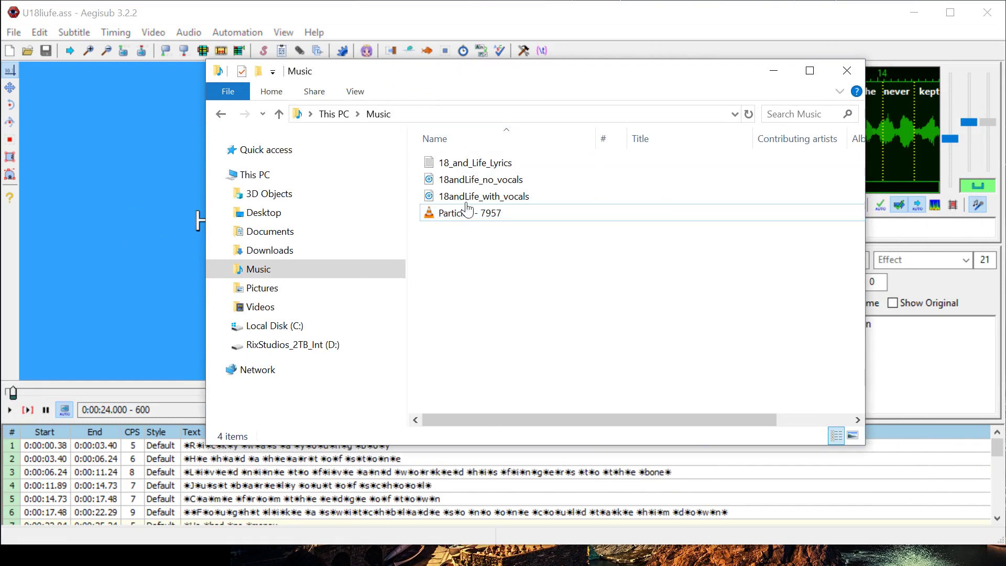
click(264, 306)
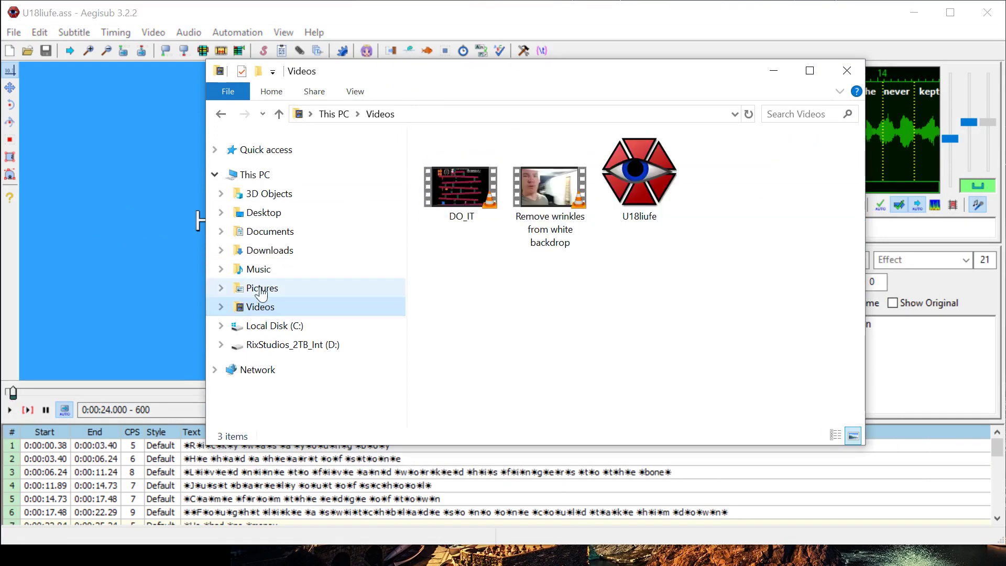
click(647, 169)
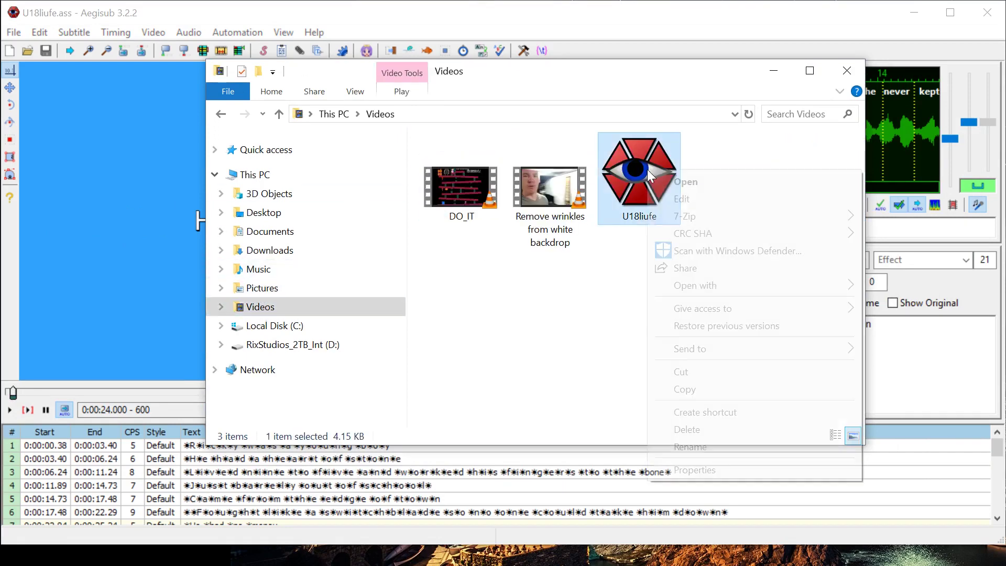
right_click(653, 215)
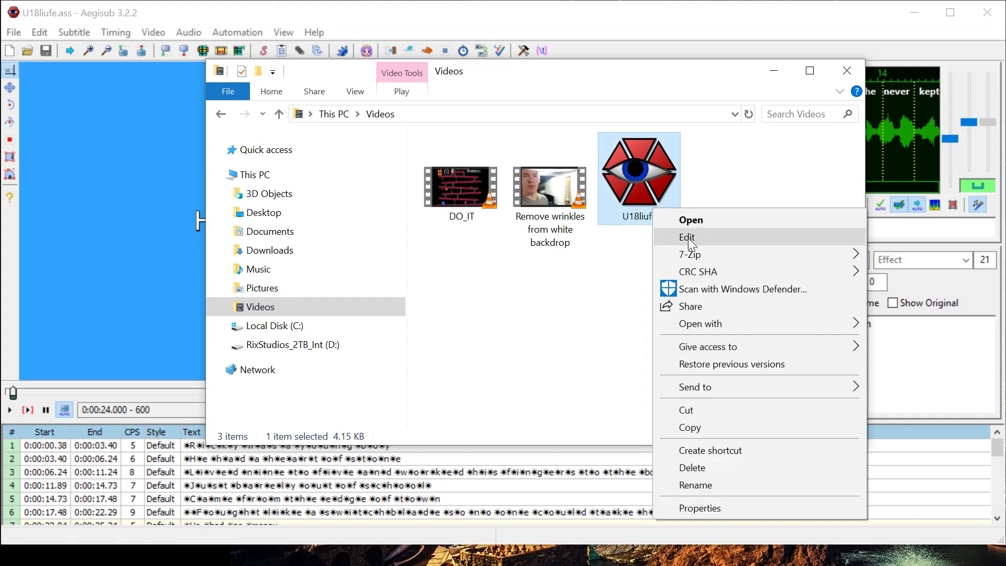
click(687, 238)
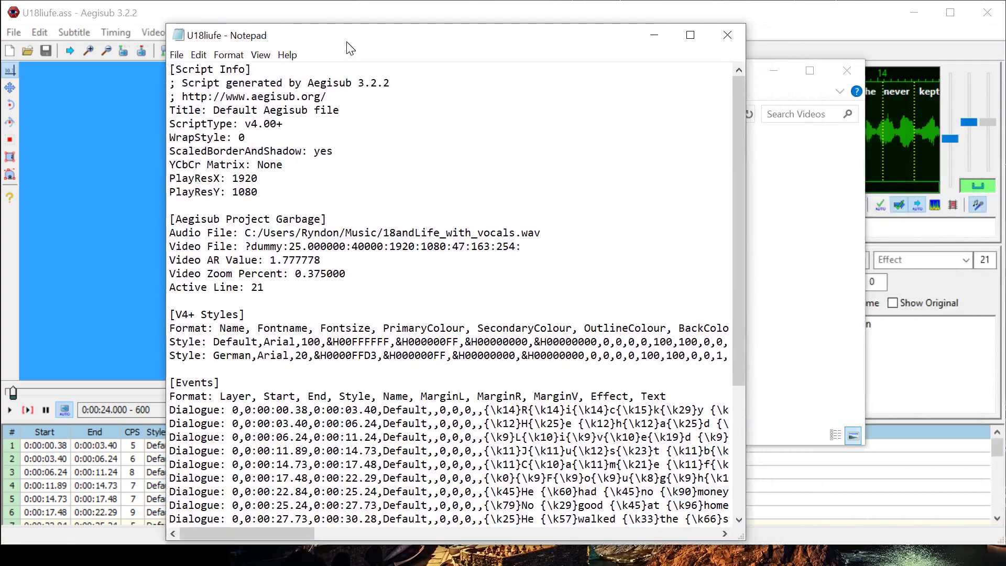
Step: Examine the script info, styles and timed karaoke dialogue lines in the U18liufe text file, and close Notepad
scroll(451, 294, down, 5)
drag(246, 533, 306, 533)
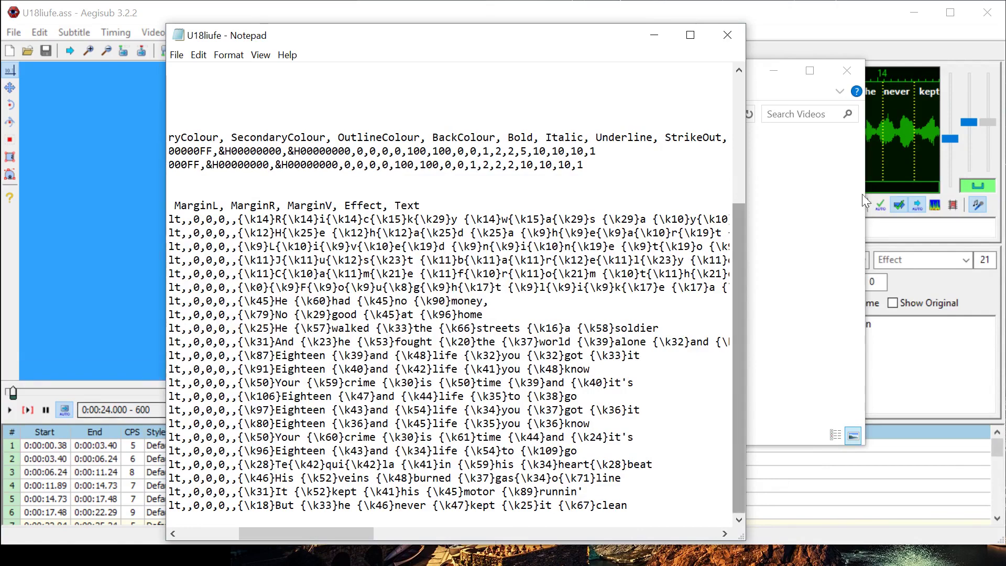
key(alt+Tab)
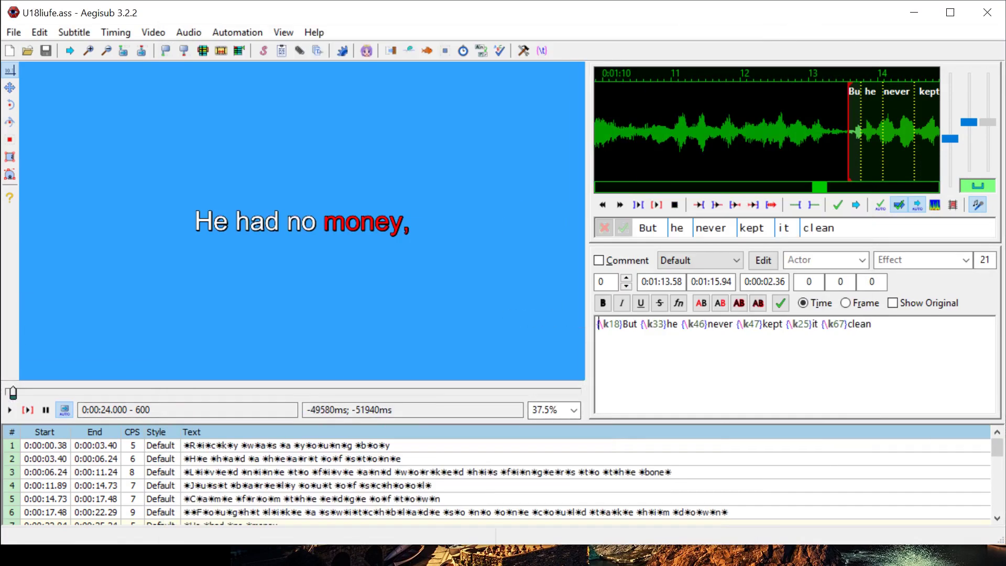
key(ctrl+a)
key(alt+Tab)
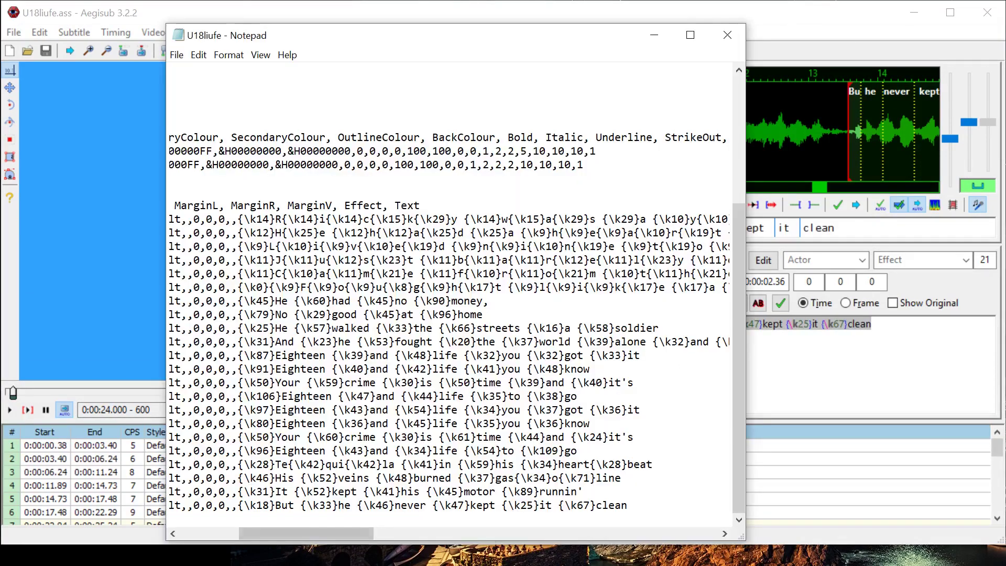
scroll(451, 293, up, 5)
drag(346, 535, 280, 523)
scroll(451, 294, down, 5)
scroll(451, 294, up, 5)
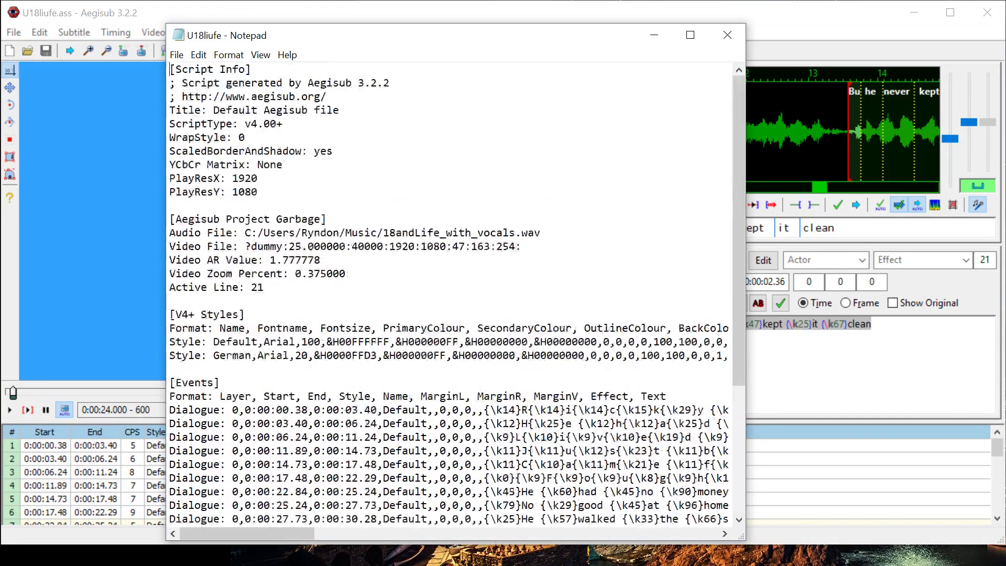
click(728, 35)
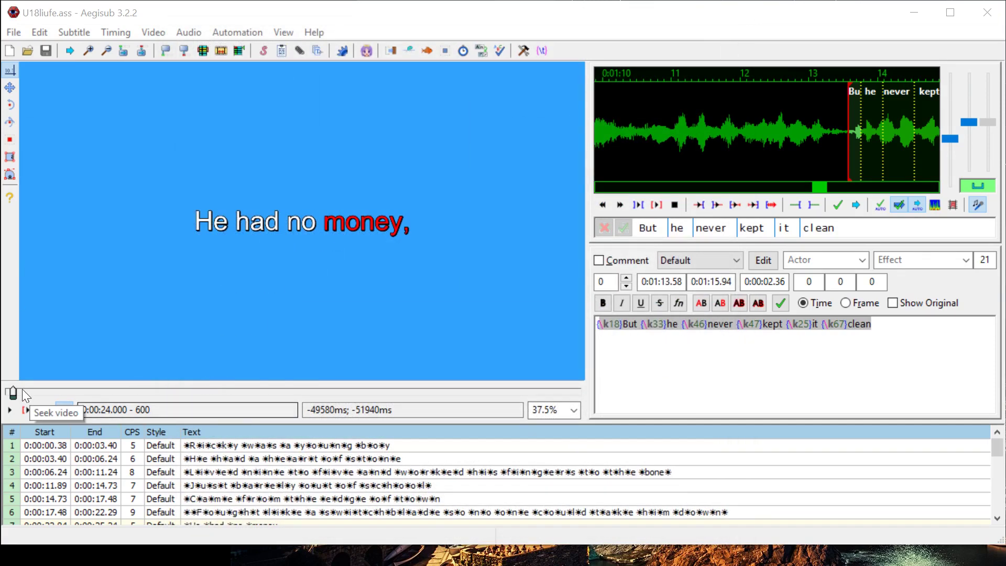
Step: Preview the karaoke from the start of the video and close the dummy video
drag(13, 394, 5, 392)
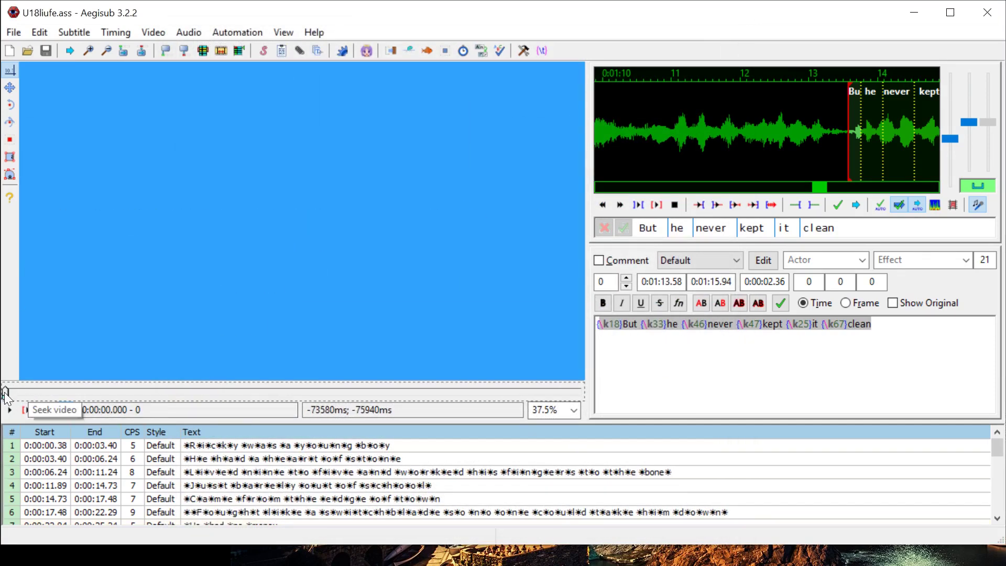
click(33, 394)
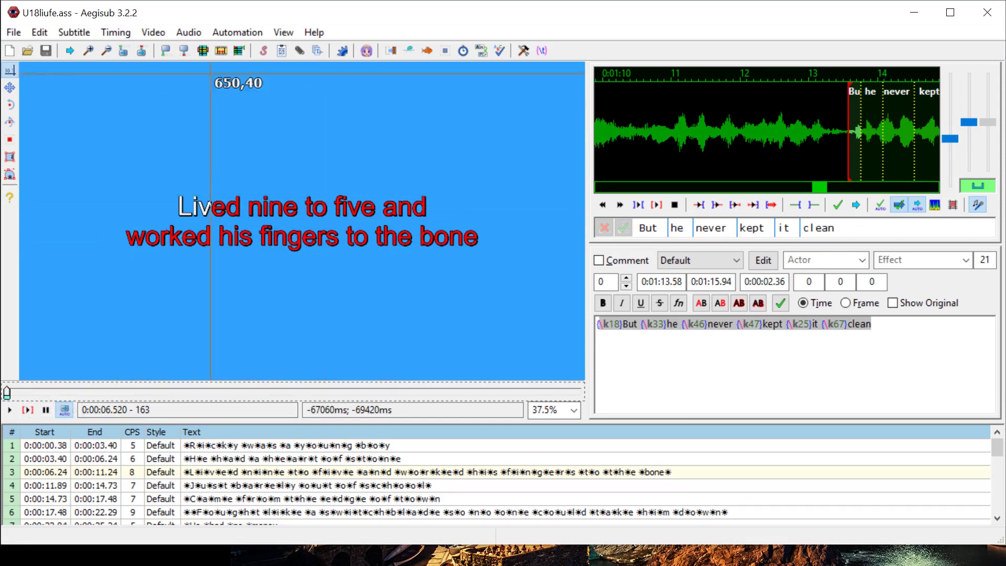
click(153, 32)
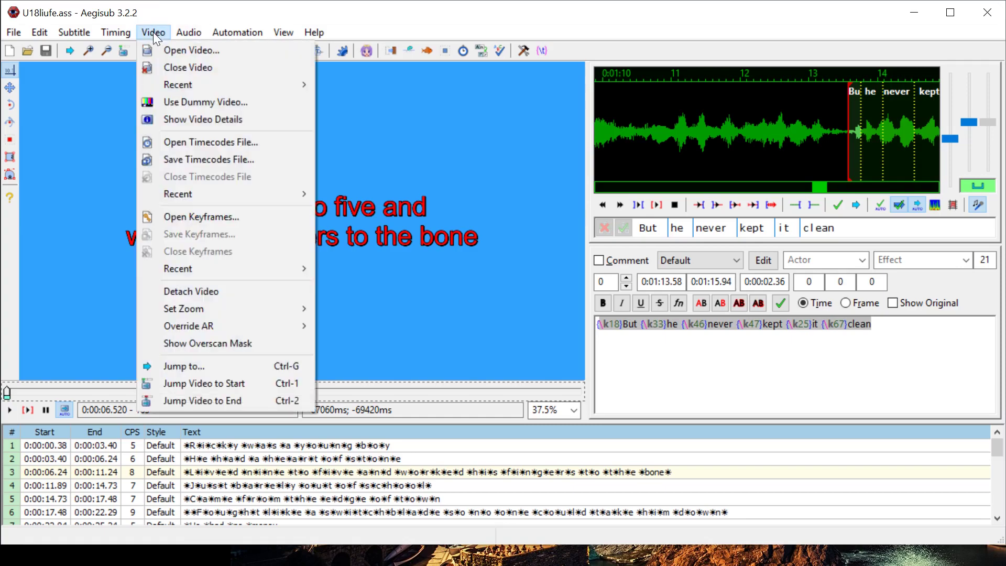
click(182, 65)
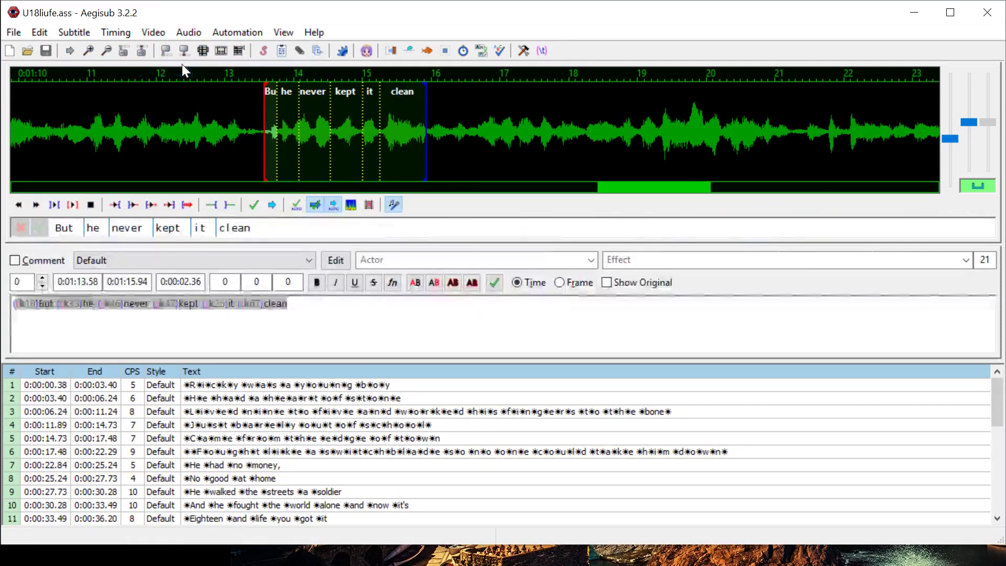
Step: Open the Particles - 7957 video from the Music folder as the karaoke background
click(155, 33)
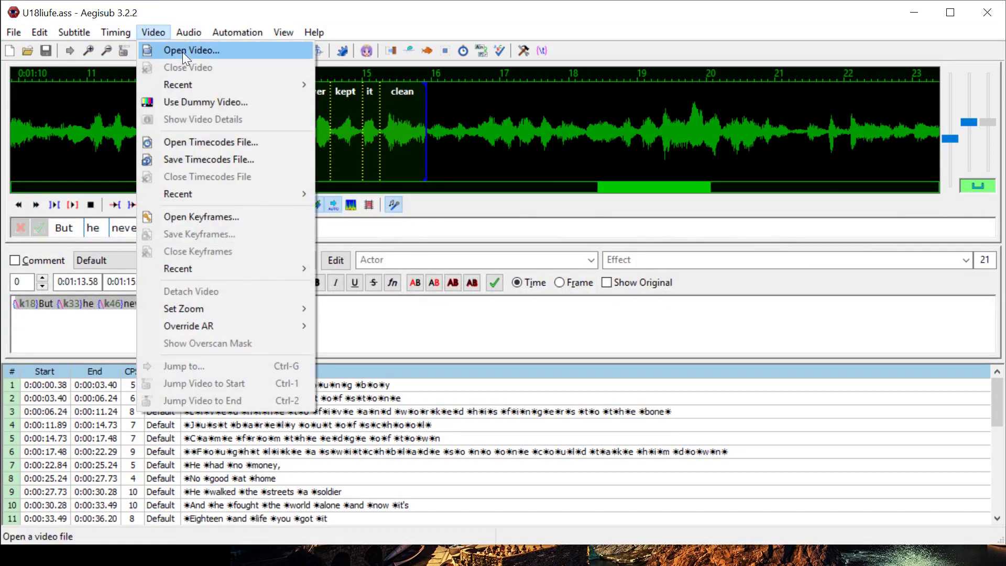
click(183, 52)
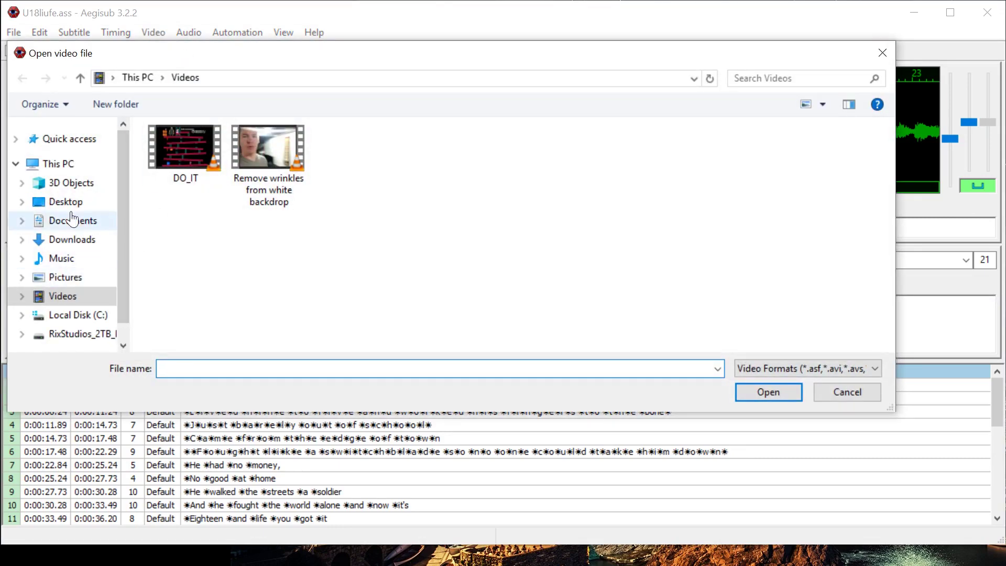
click(62, 296)
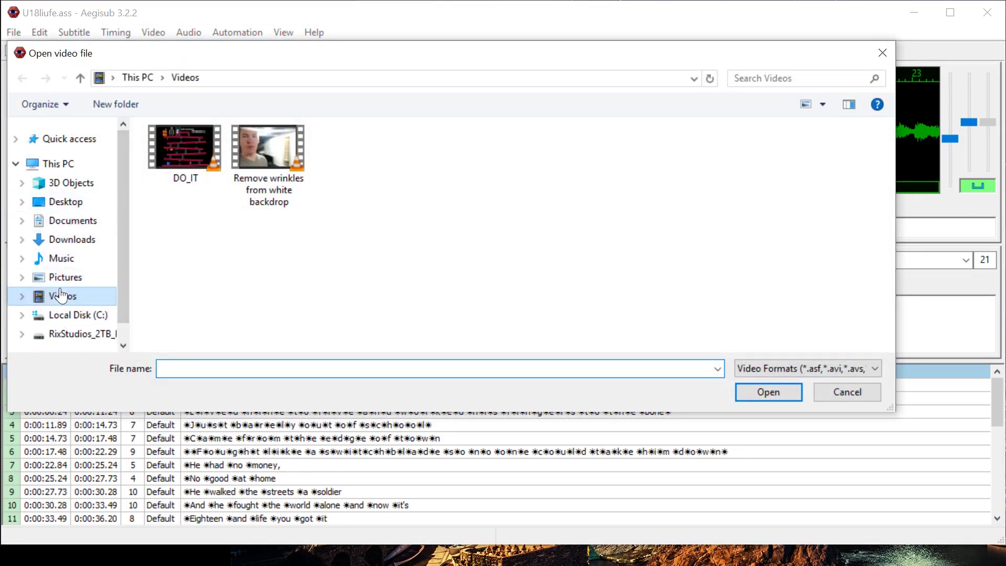
click(62, 258)
double_click(185, 208)
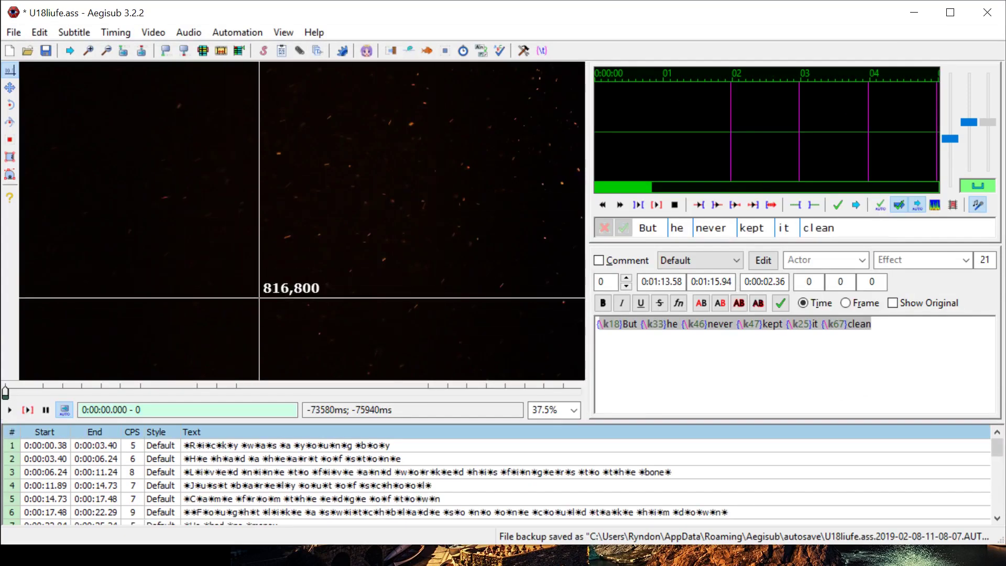
Step: Preview the first lyric line, "Ricky was a young boy", over the new background video and pause playback
click(195, 449)
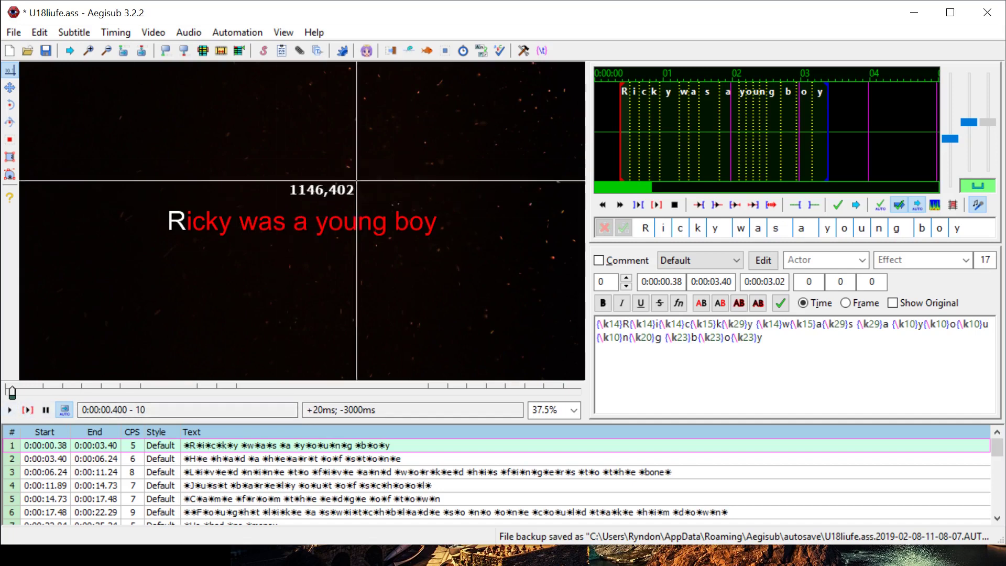
click(9, 411)
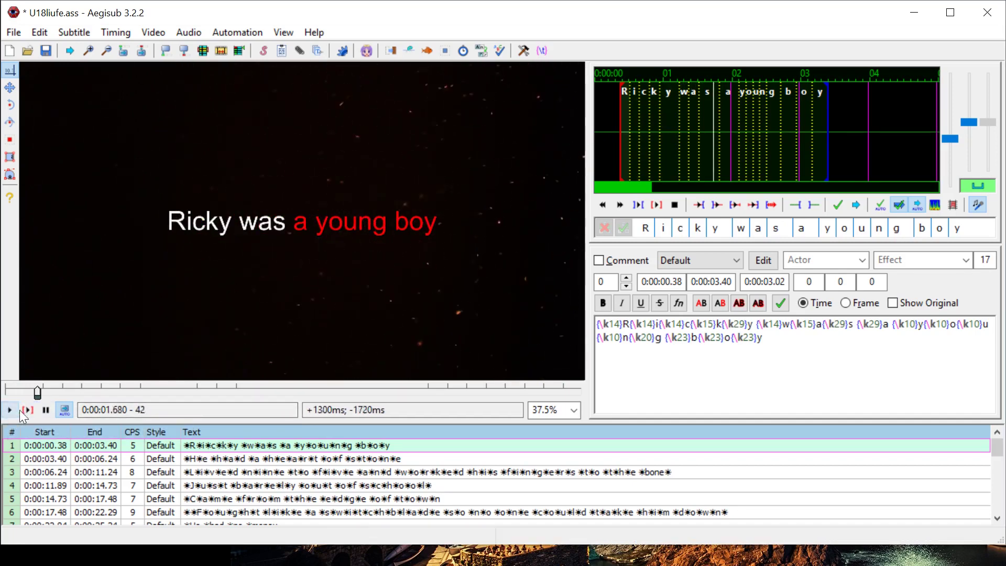
click(46, 408)
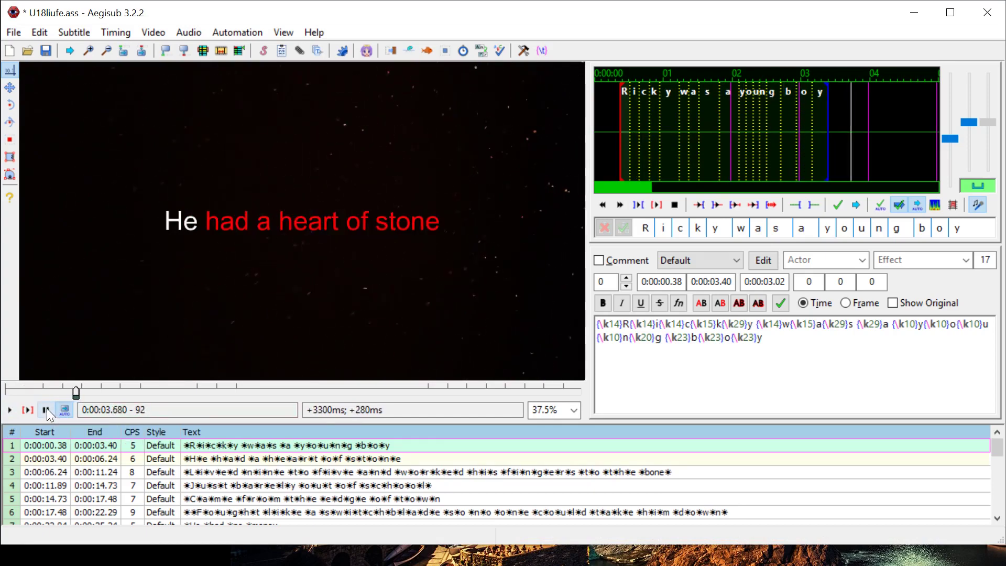
Step: Load 18andLife_no_vocals from the Music folder as the audio and preview the karaoke from the start of the video
click(192, 35)
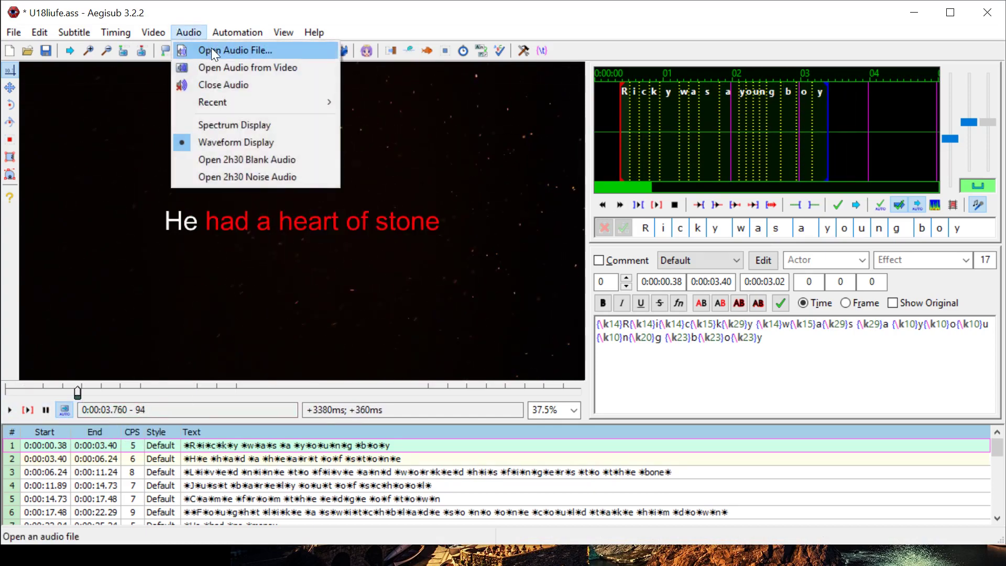
click(212, 49)
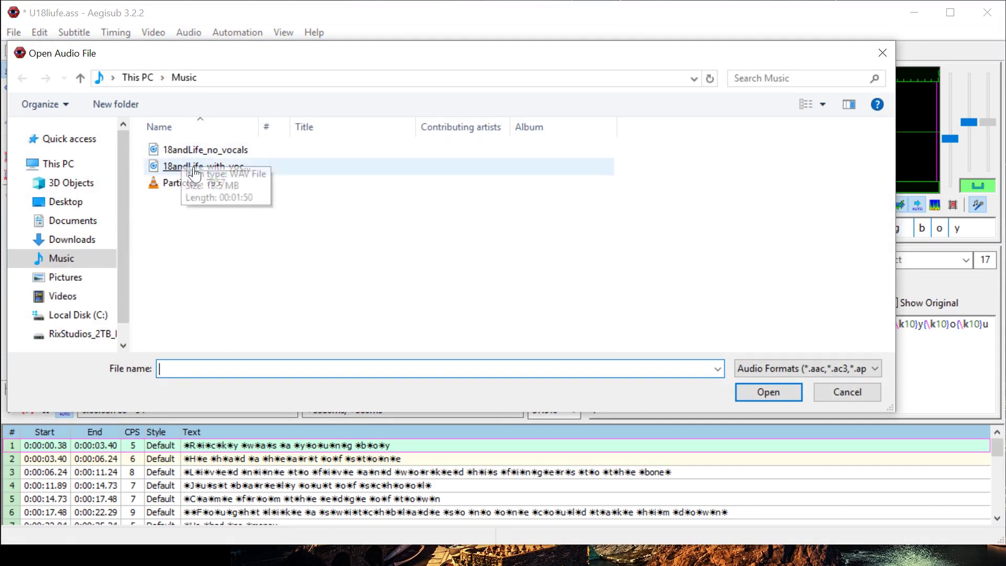
drag(262, 127, 288, 127)
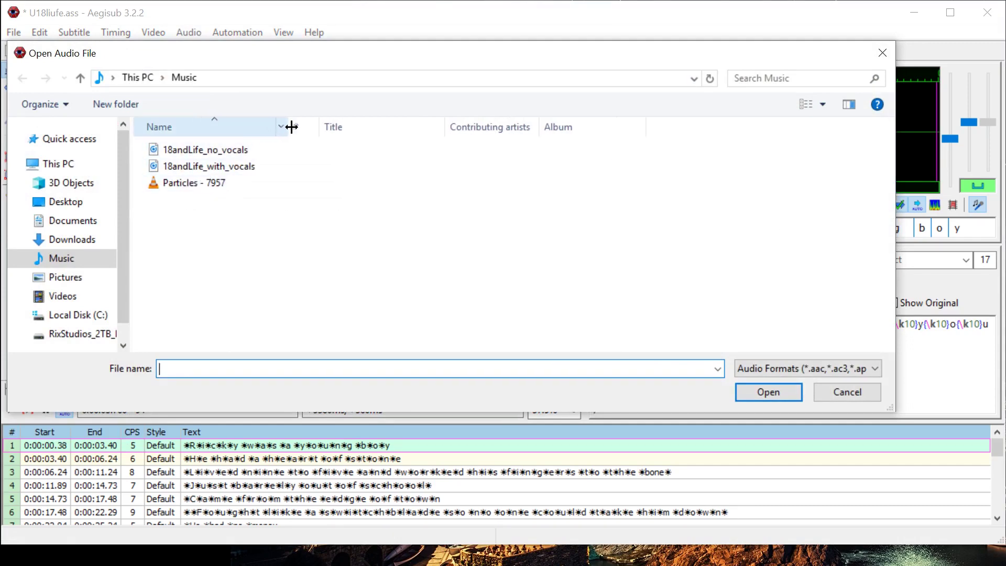
double_click(199, 152)
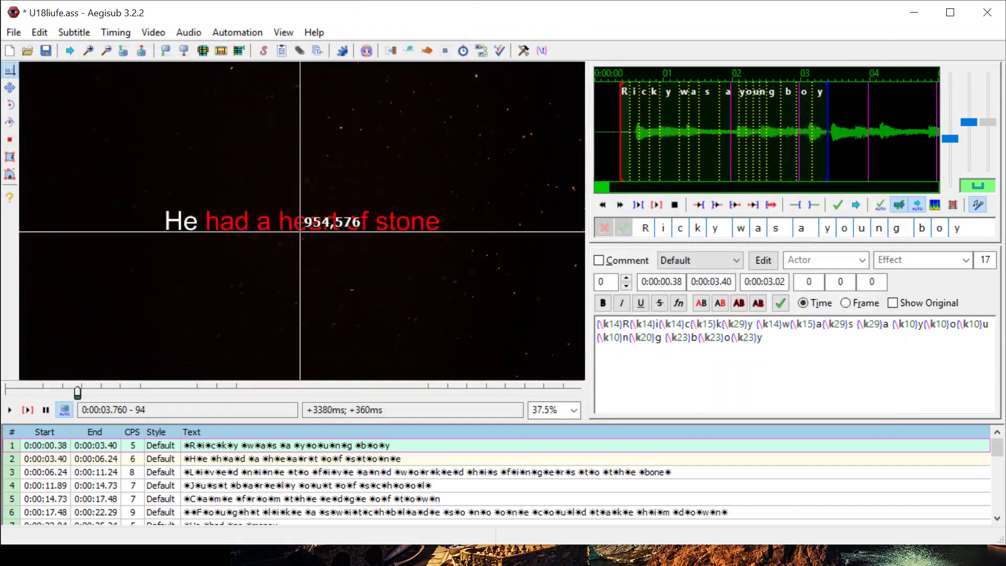
drag(78, 388, 5, 392)
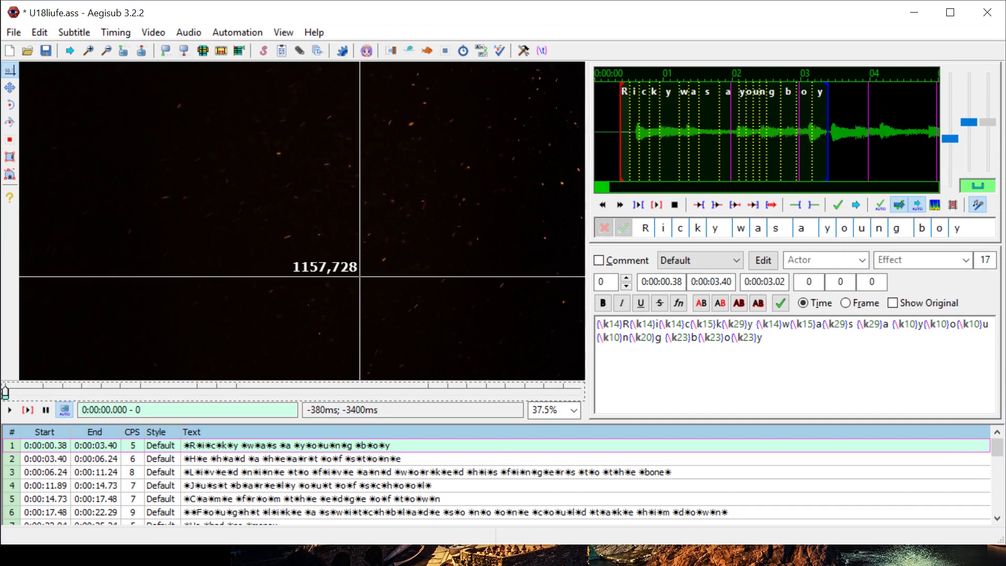
click(10, 411)
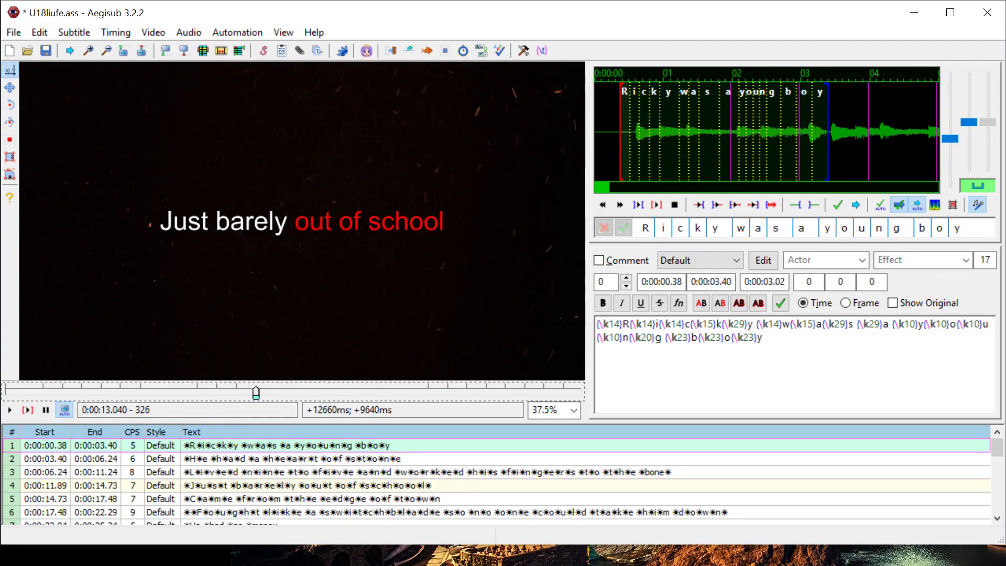
Step: Set the Default style's secondary colour to pure blue (#0000FF) and apply it
click(764, 261)
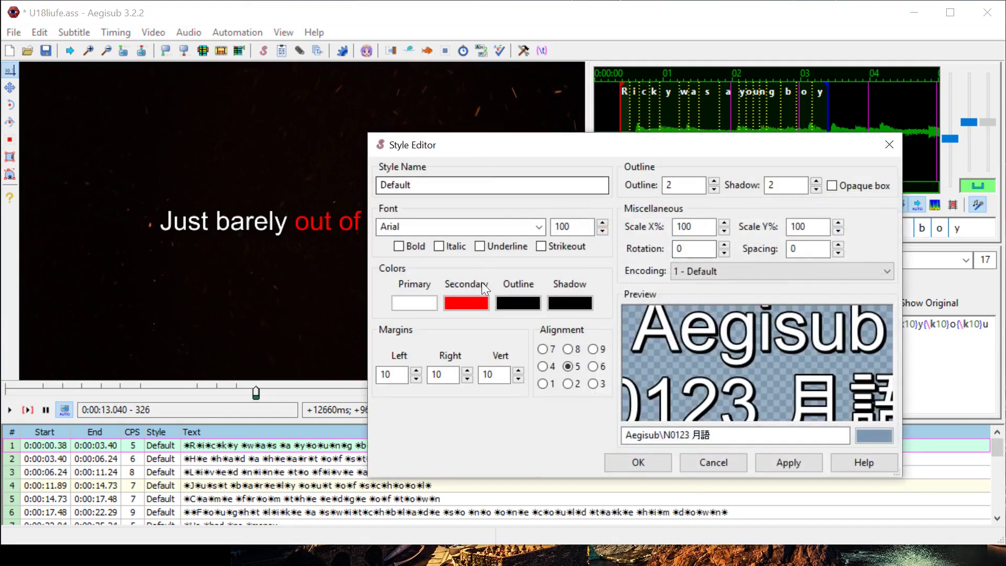
click(466, 304)
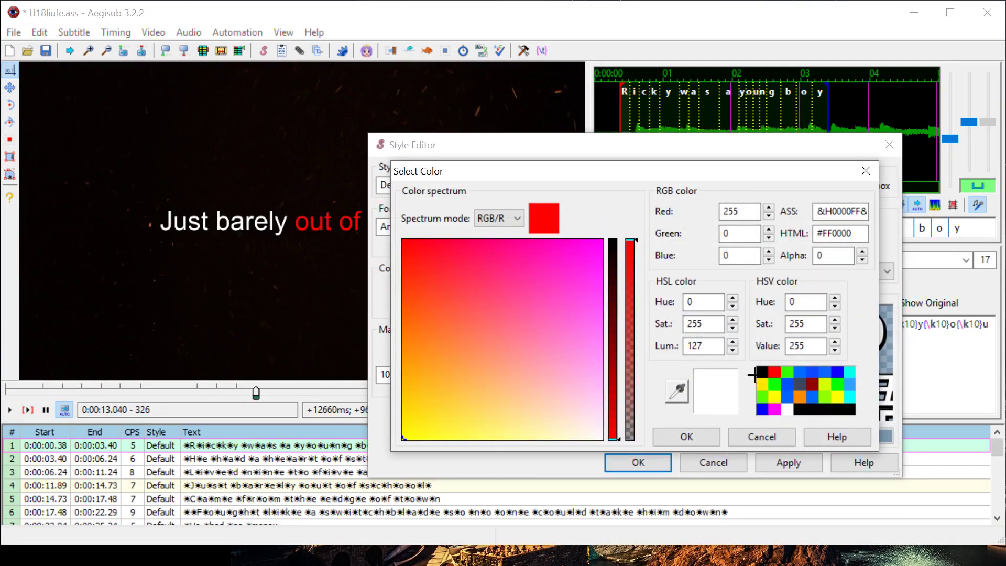
click(761, 409)
click(686, 437)
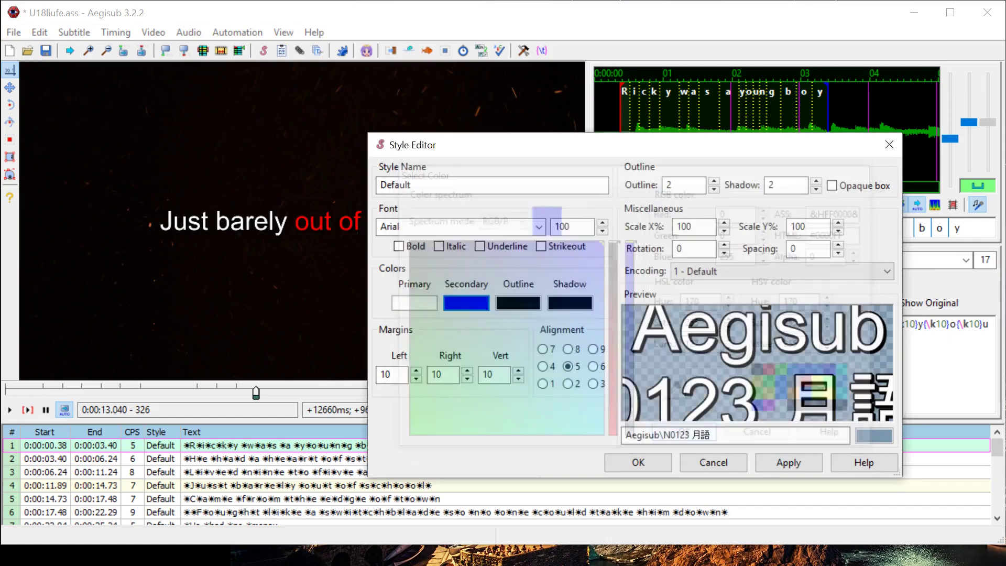
click(786, 463)
click(638, 462)
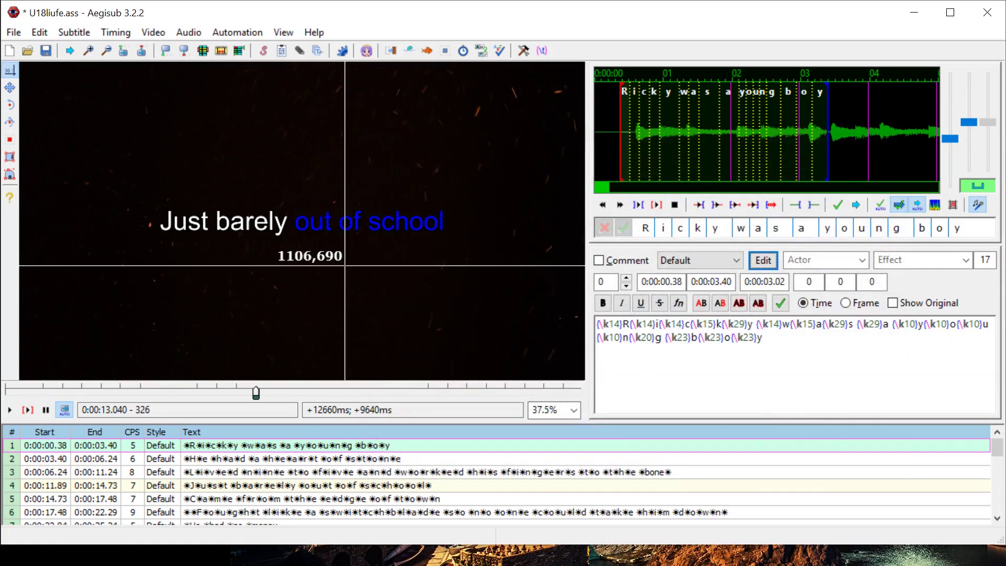
Step: Set the Default style's secondary colour to lighter blue #006BFF and preview the karaoke from the "Fought like a switchblade" line
click(755, 261)
click(474, 301)
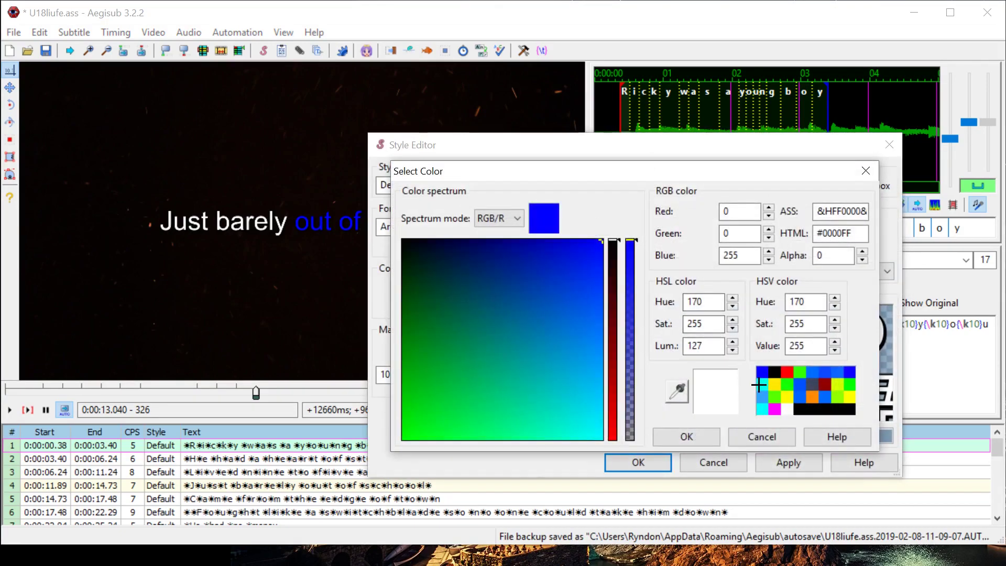
click(810, 372)
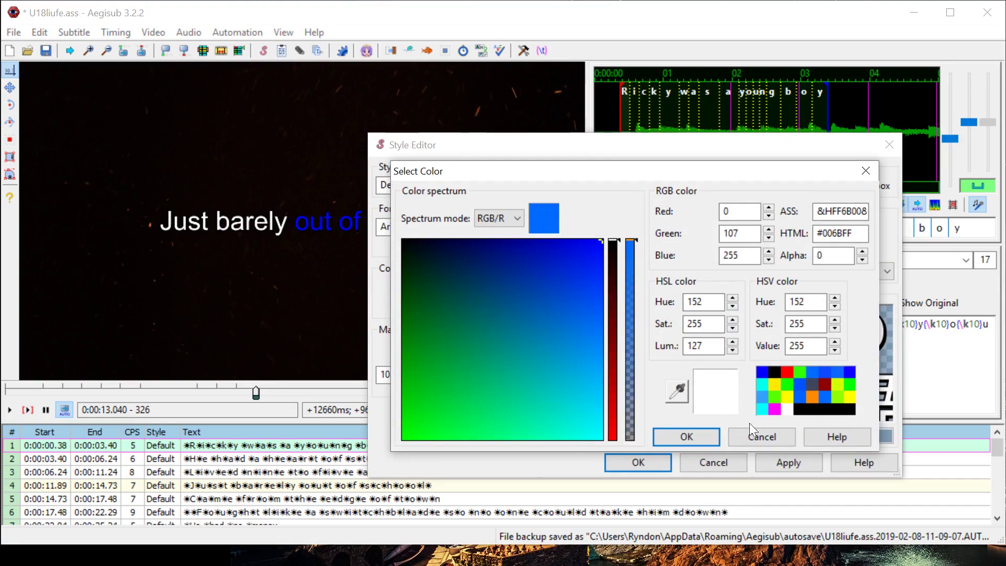
click(757, 436)
click(648, 462)
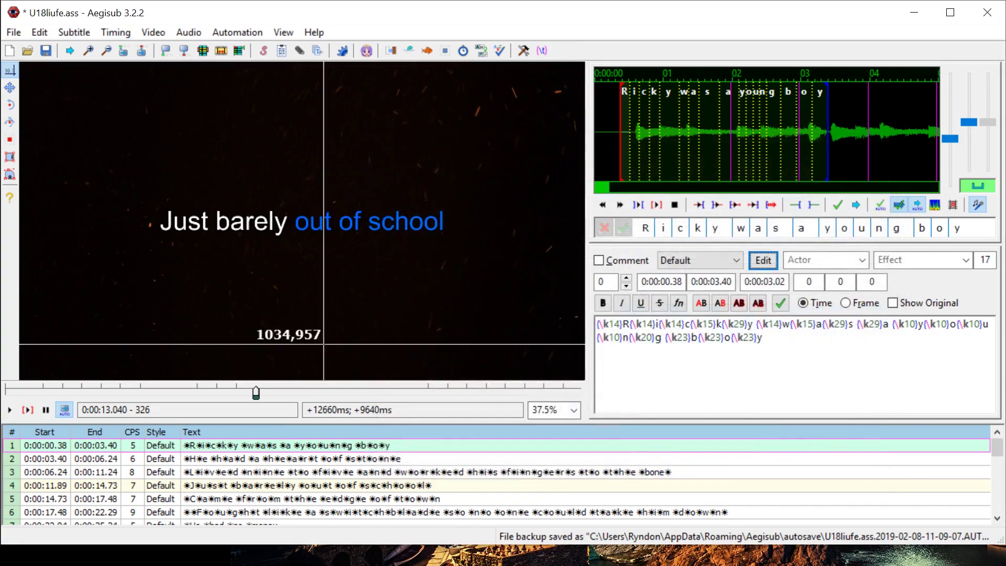
drag(256, 394, 348, 395)
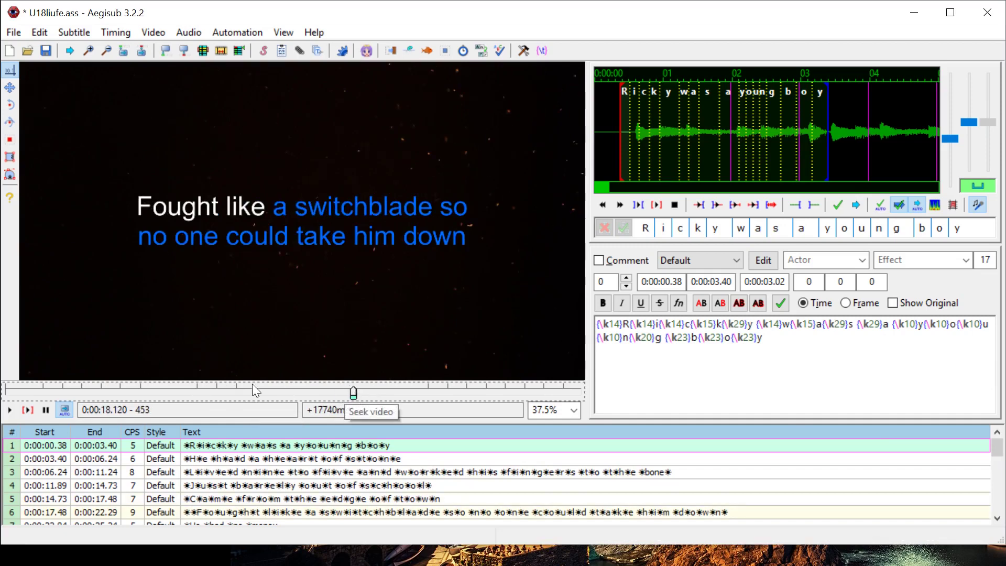
click(9, 410)
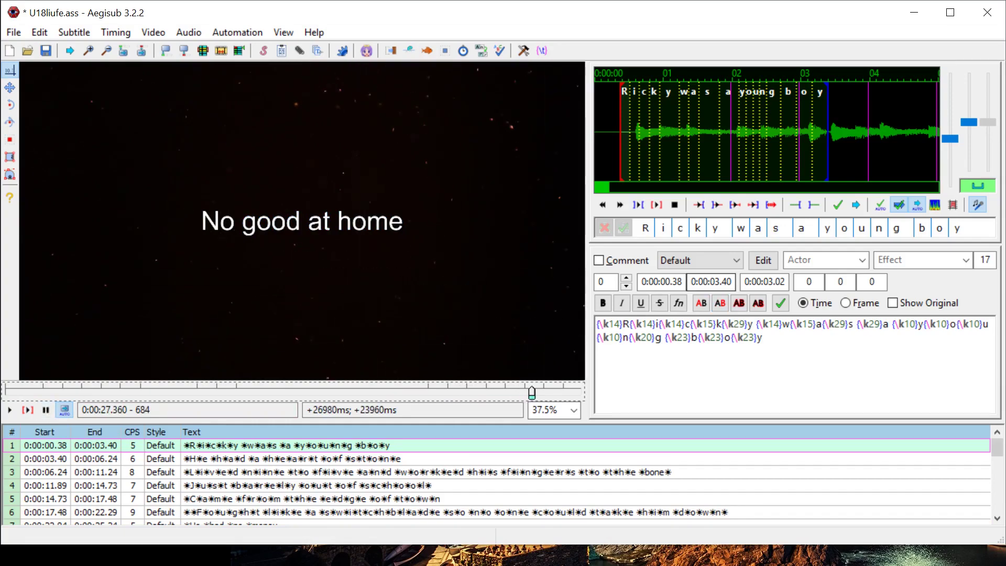
Step: Set the Default style's outline colour to cyan #00DFFF and apply it
click(755, 261)
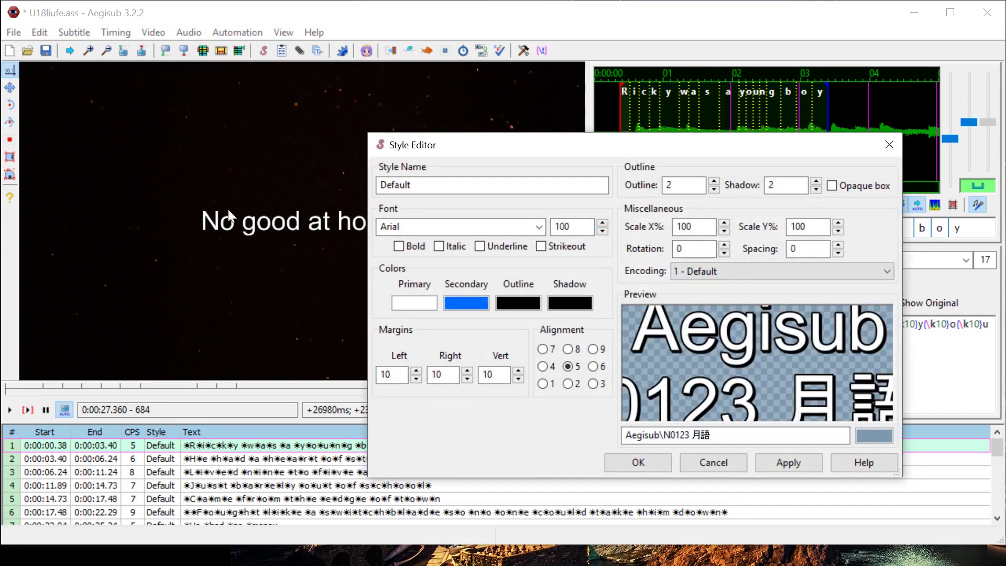
click(519, 303)
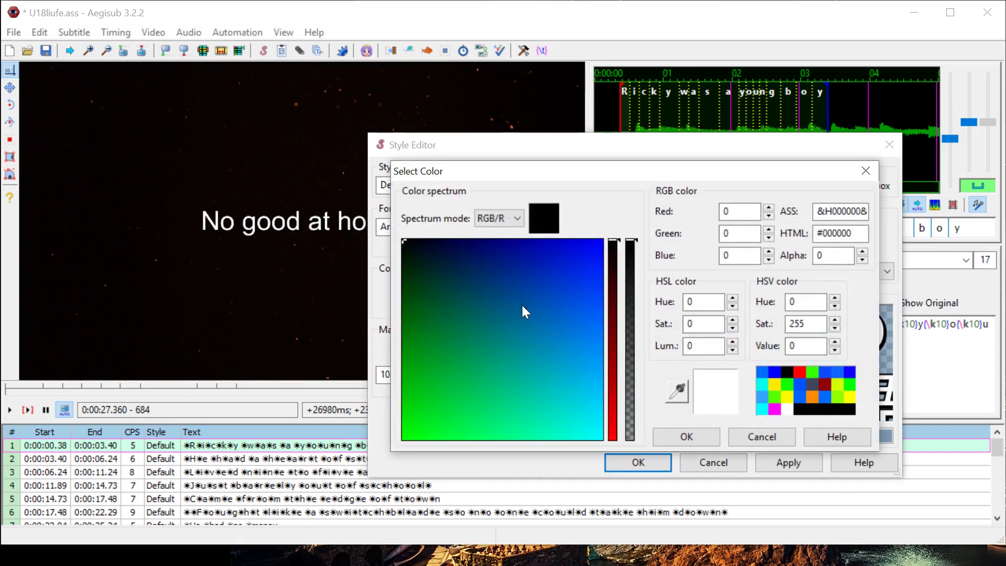
click(573, 377)
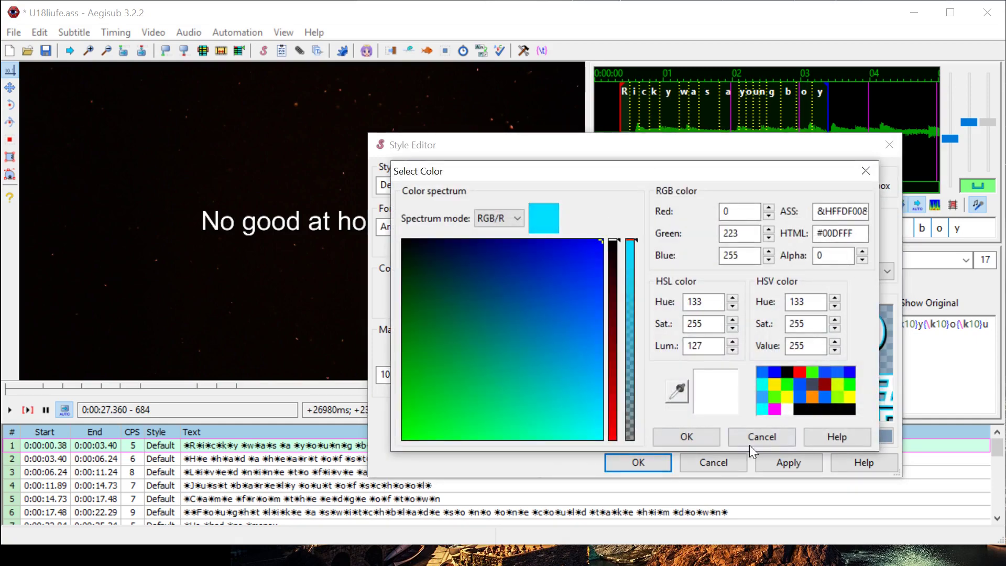
click(687, 437)
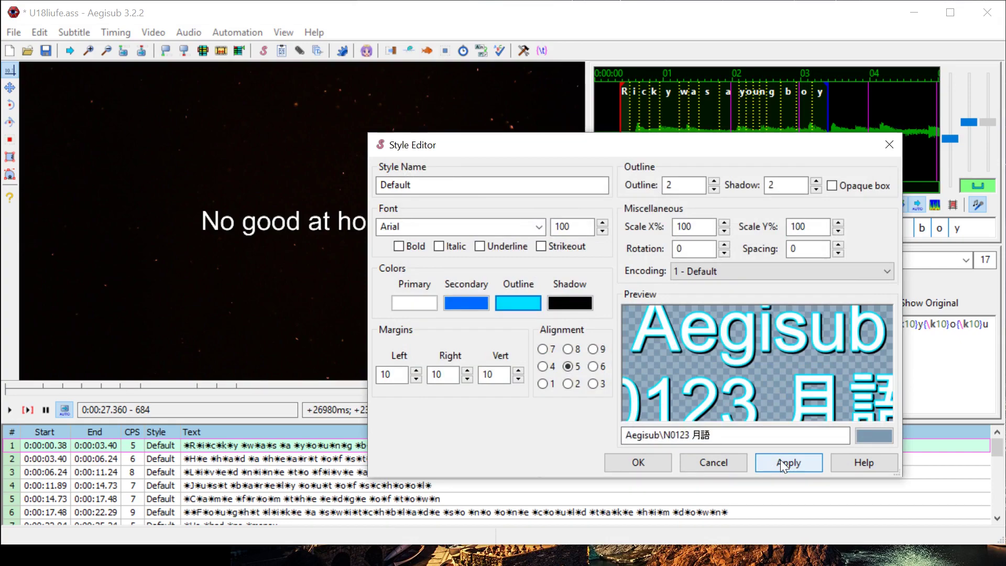
click(781, 460)
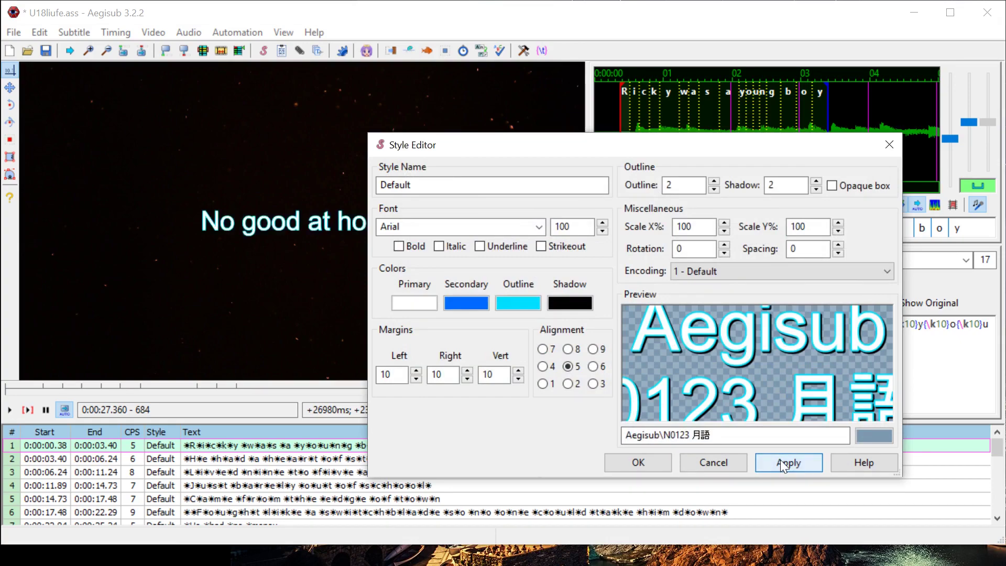
Step: Set the Default style's outline colour to white (#FFFFFF), apply it and preview the "He walked the streets a soldier" line
click(524, 303)
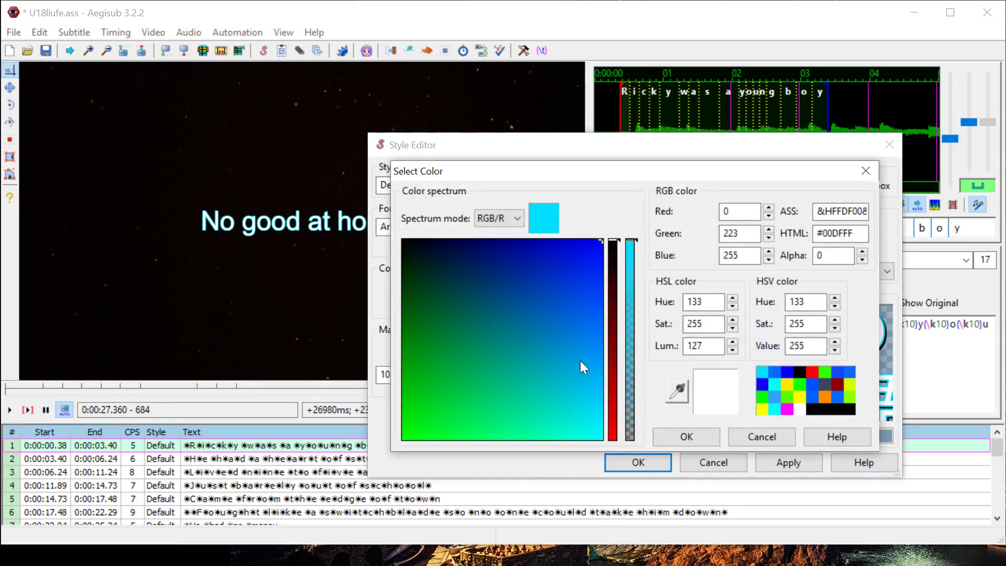
click(720, 392)
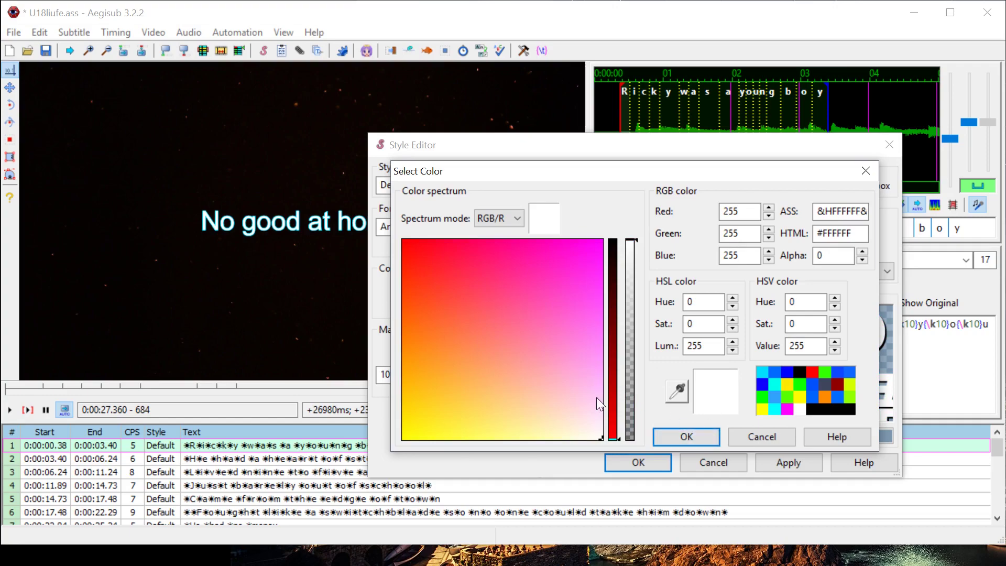
key(Return)
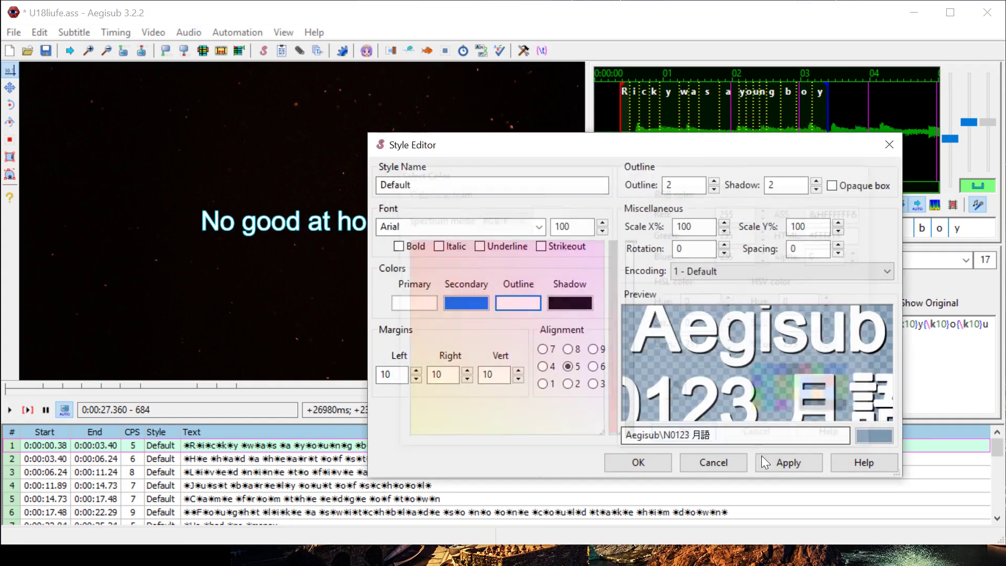
click(784, 464)
drag(470, 146, 507, 171)
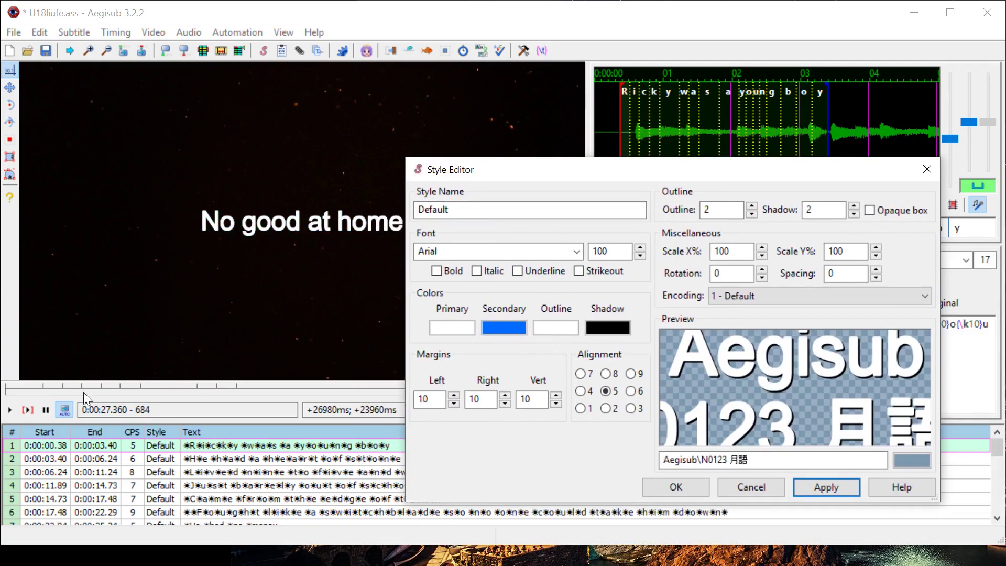
click(706, 489)
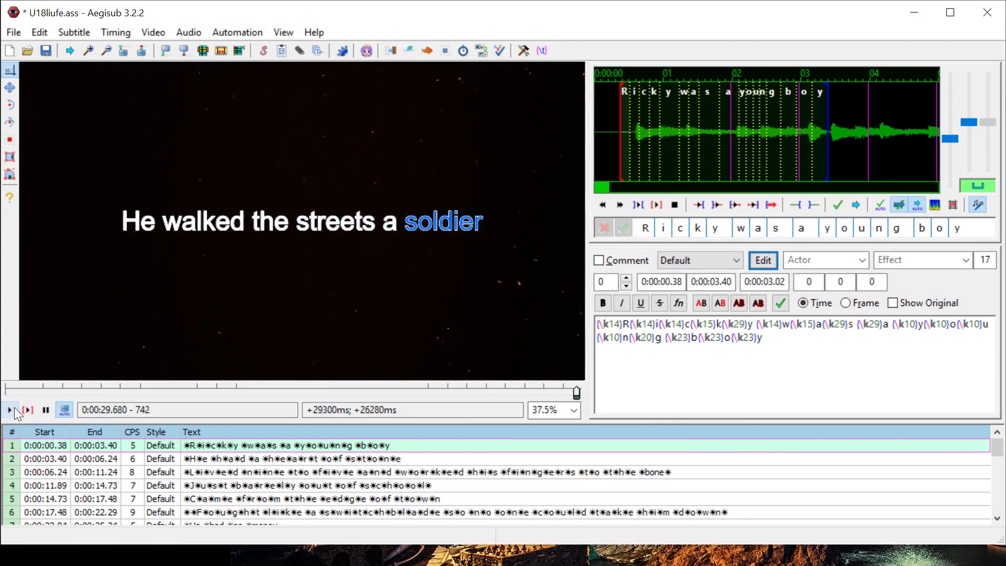
click(46, 409)
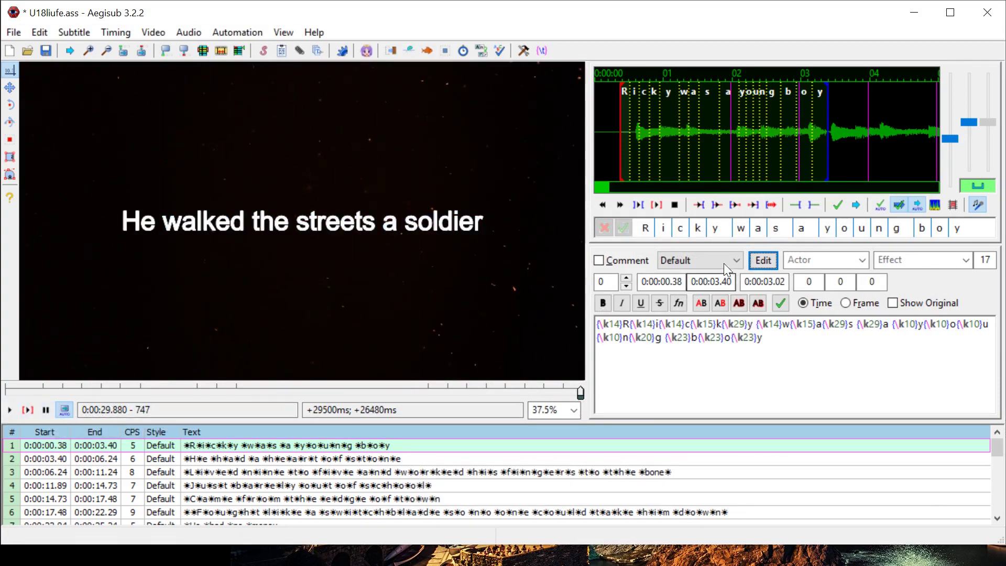
Step: Set the Default style's outline colour to pale yellow #FFE267, apply it and preview the karaoke line
click(763, 261)
click(554, 327)
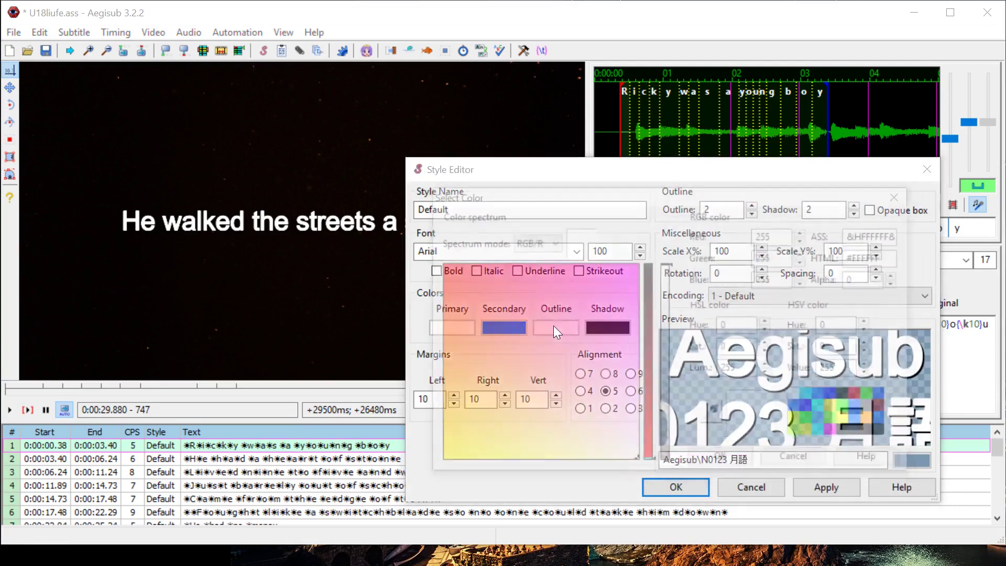
mouse_move(570, 340)
mouse_down()
mouse_move(478, 380)
mouse_move(440, 348)
mouse_move(441, 386)
mouse_move(551, 411)
mouse_up()
drag(528, 463, 521, 464)
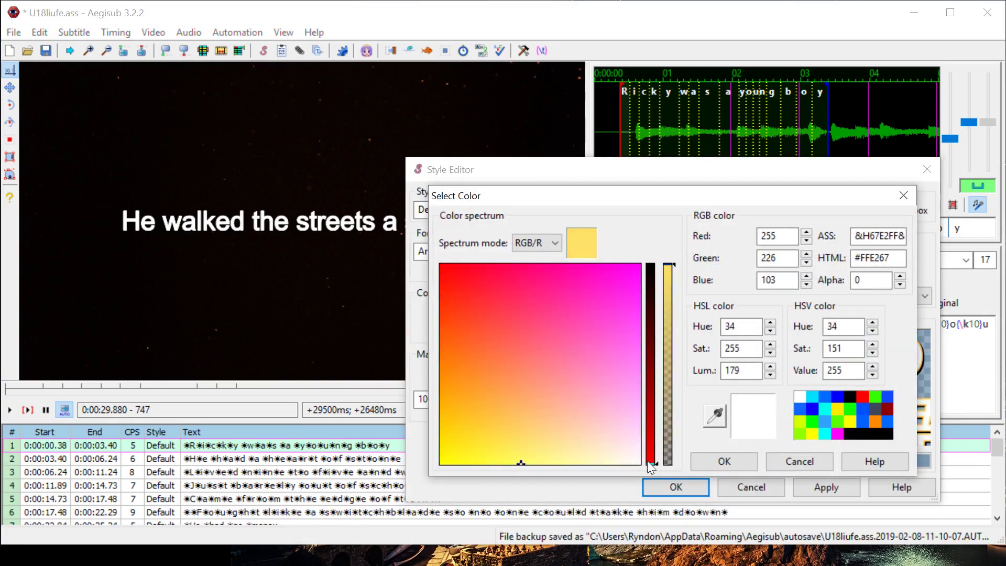
click(724, 462)
click(696, 483)
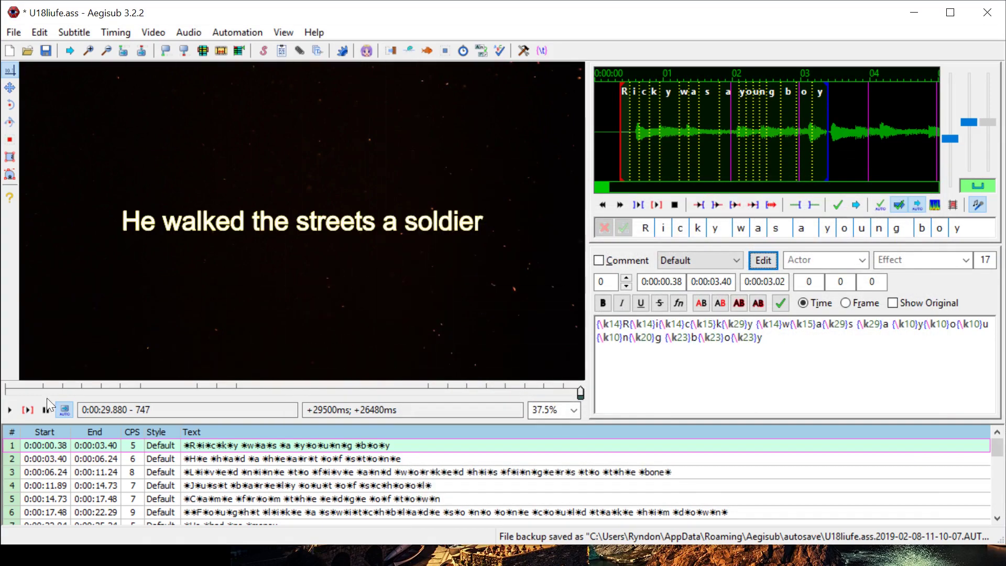
click(8, 413)
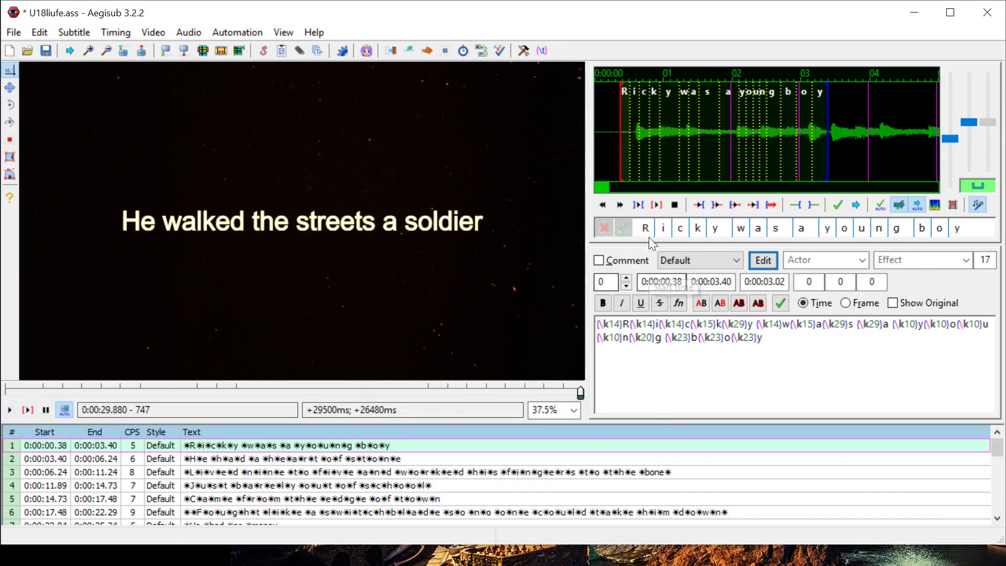
Step: Set the Default style's outline colour to the dark slate-blue palette swatch, apply it and preview the "Ricky was a young boy" line
click(759, 259)
click(556, 325)
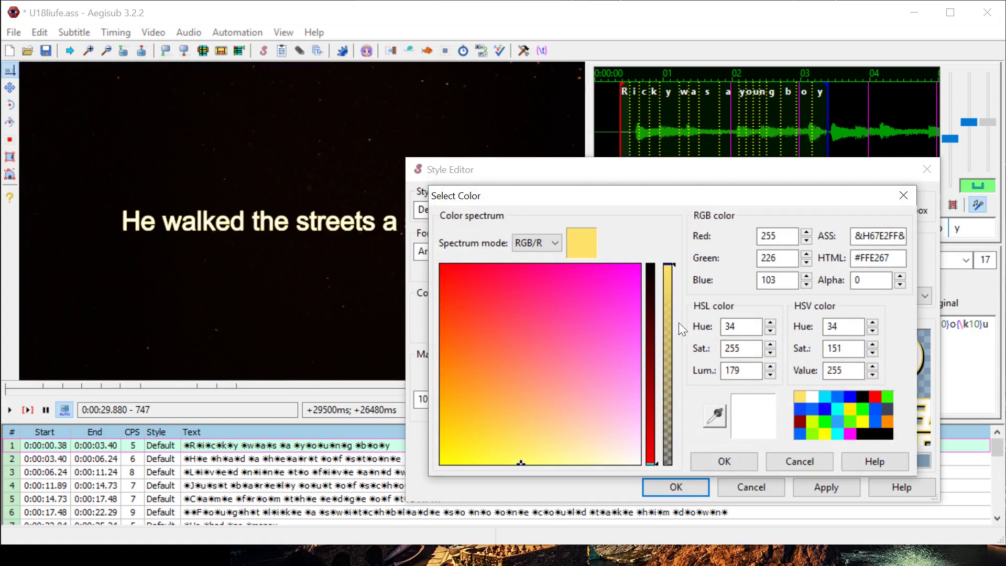
click(890, 409)
click(711, 461)
click(826, 487)
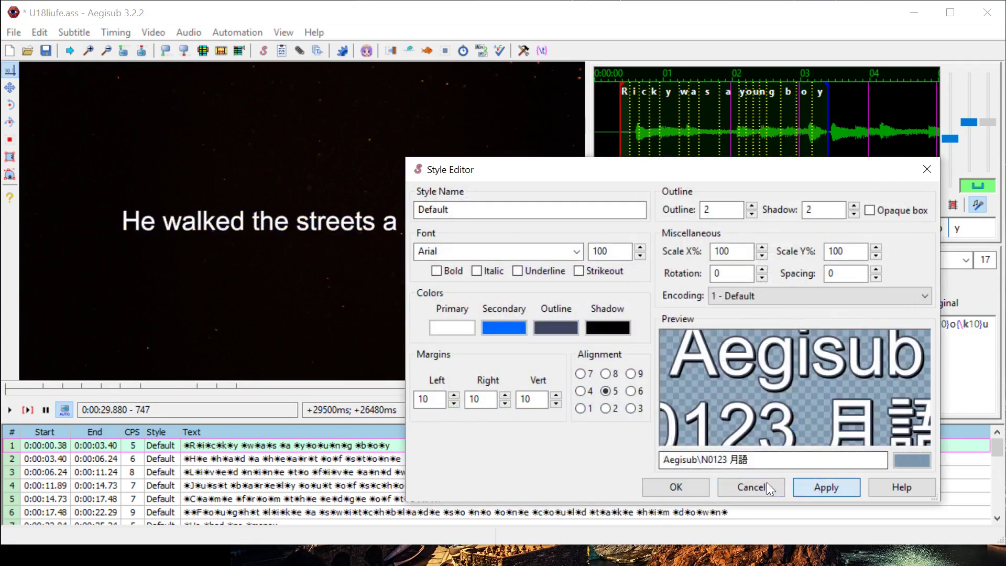
click(675, 487)
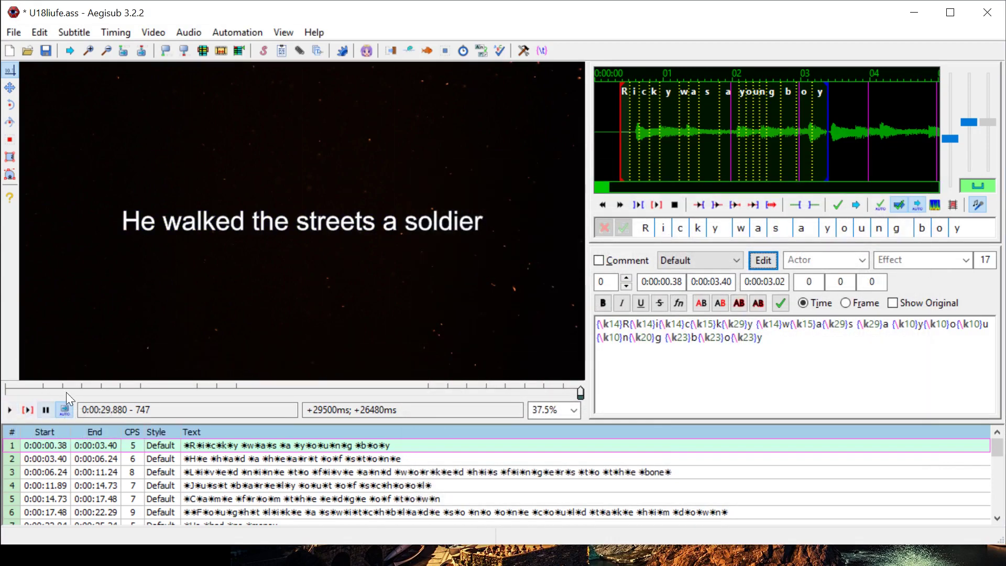
click(31, 406)
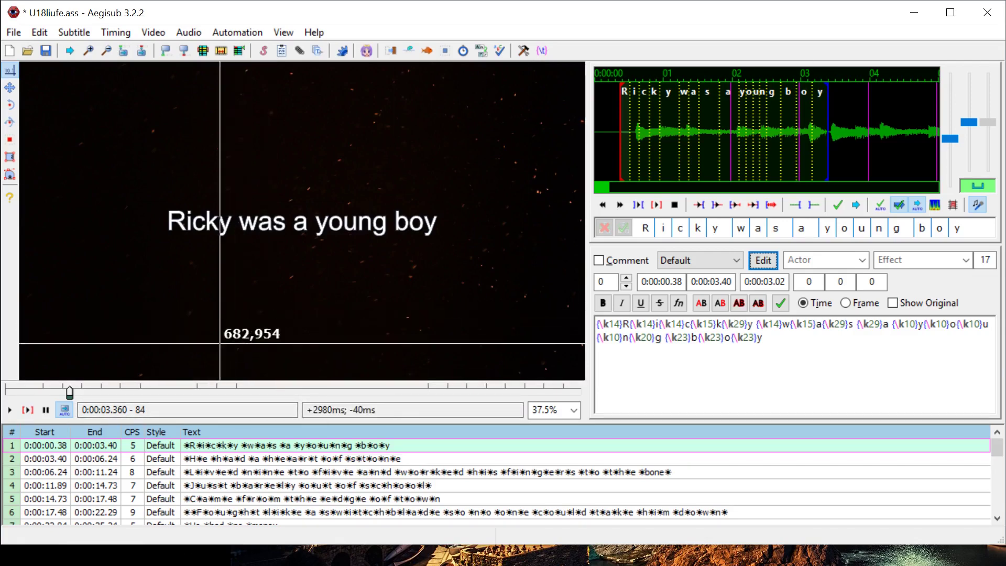
Step: Switch to VLC media player and open its media streaming setup
key(super)
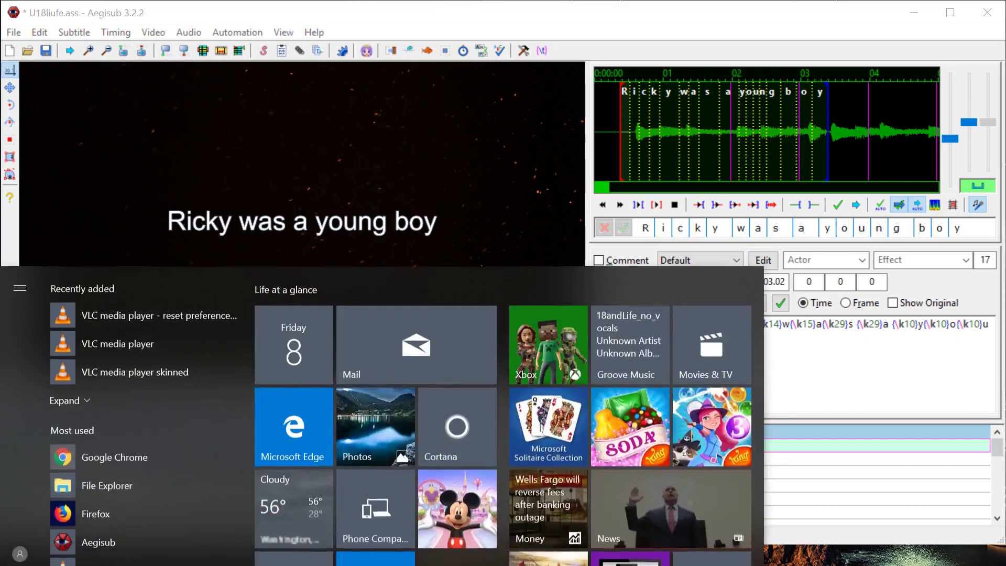
text(vlc)
key(Return)
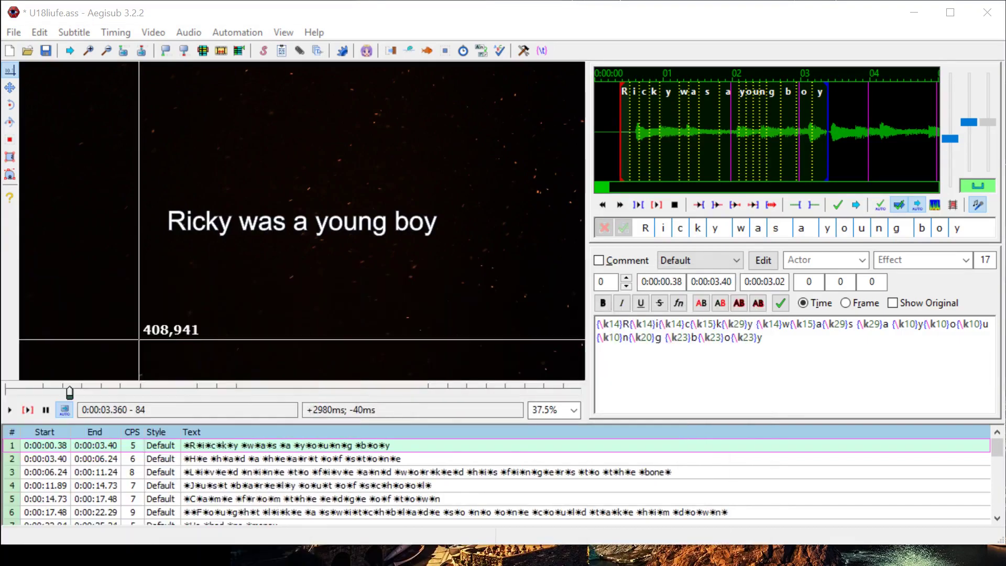
drag(344, 61, 237, 67)
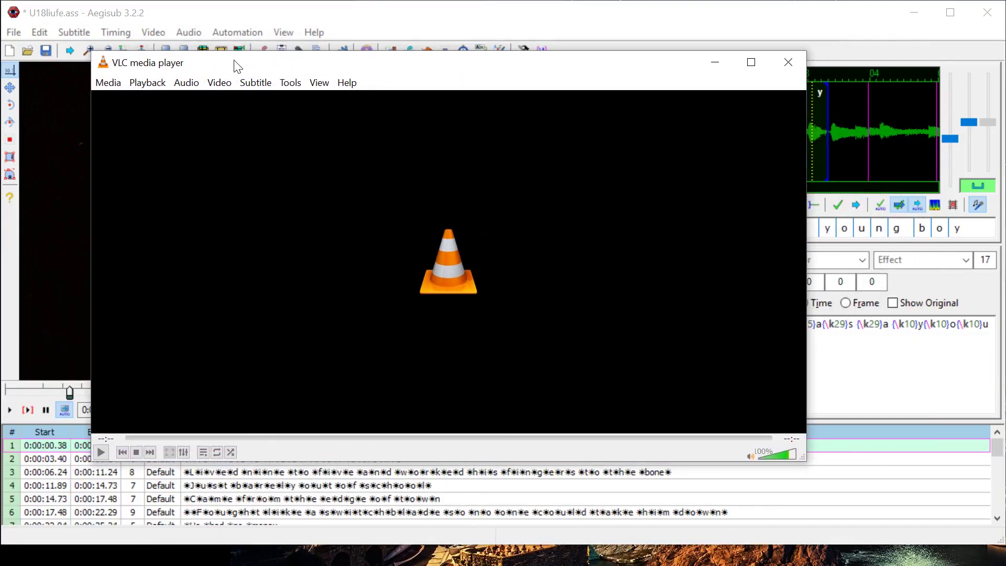
click(108, 84)
mouse_move(143, 84)
mouse_move(108, 84)
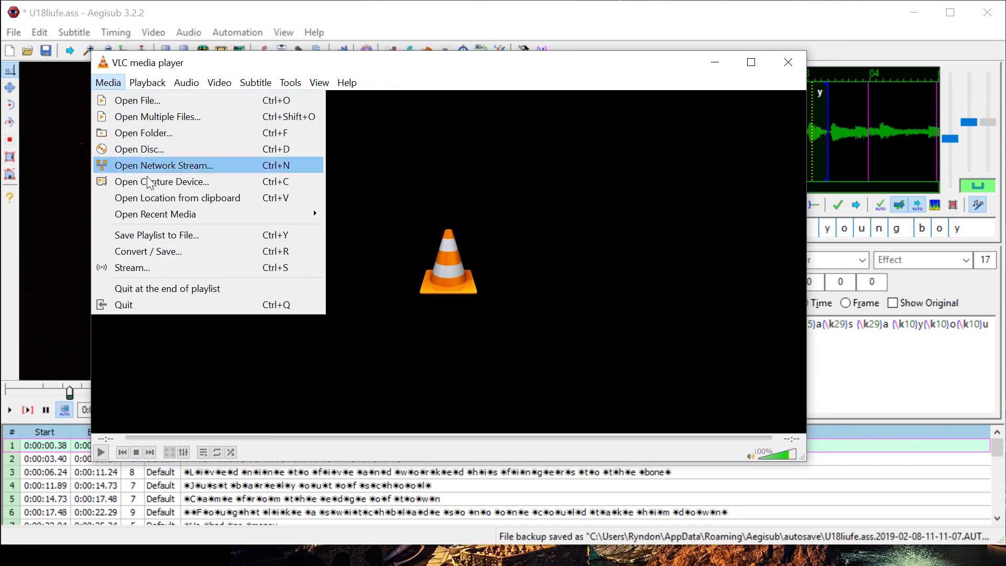
click(135, 269)
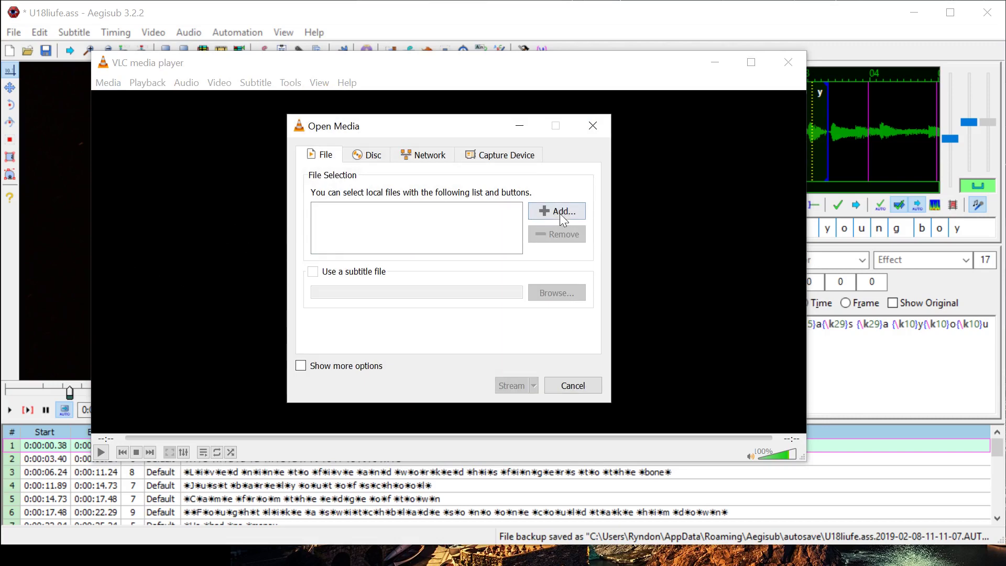
Step: Add Particles - 7957.mp4 from the Music folder as the source file to stream
click(557, 213)
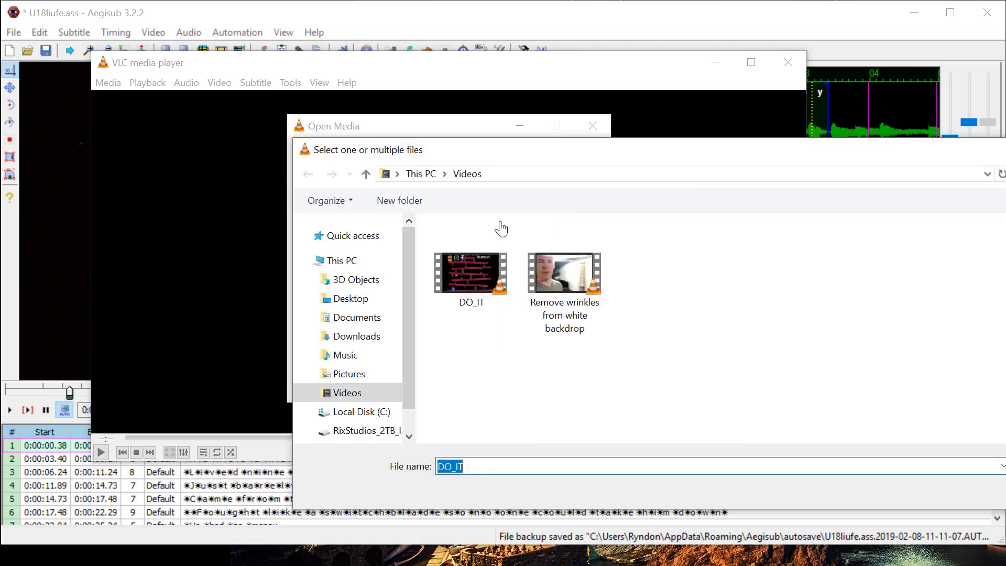
click(346, 374)
click(343, 339)
click(338, 317)
scroll(591, 337, down, 1)
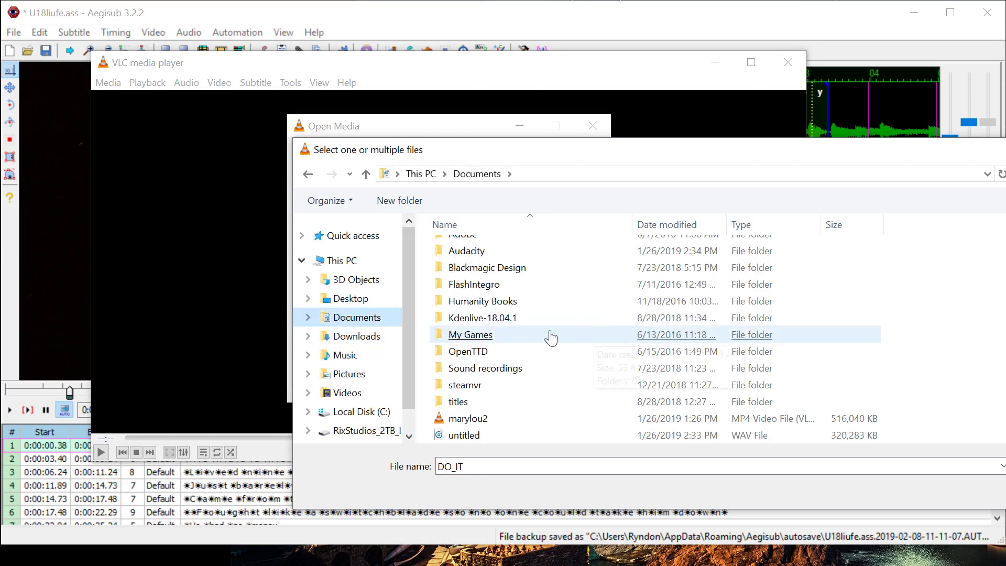
click(347, 355)
double_click(482, 286)
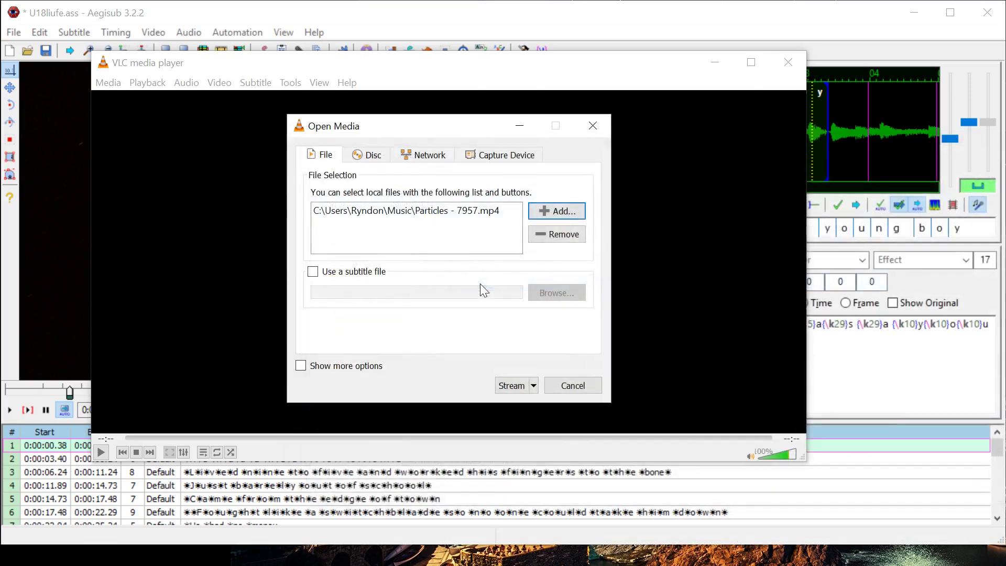
Step: Enable a subtitle file for the stream and choose U18liufe.ass from the Videos folder
click(319, 272)
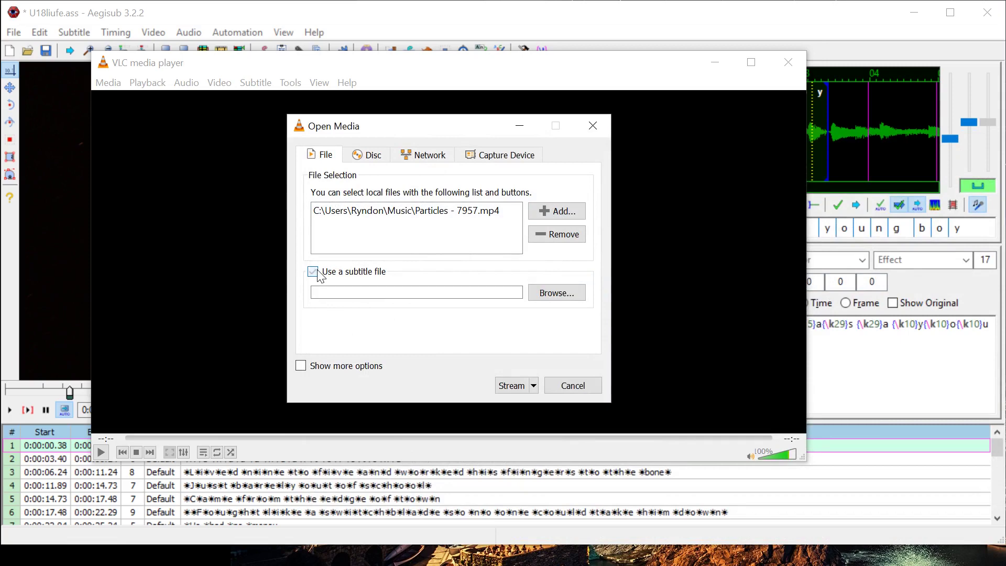
click(531, 294)
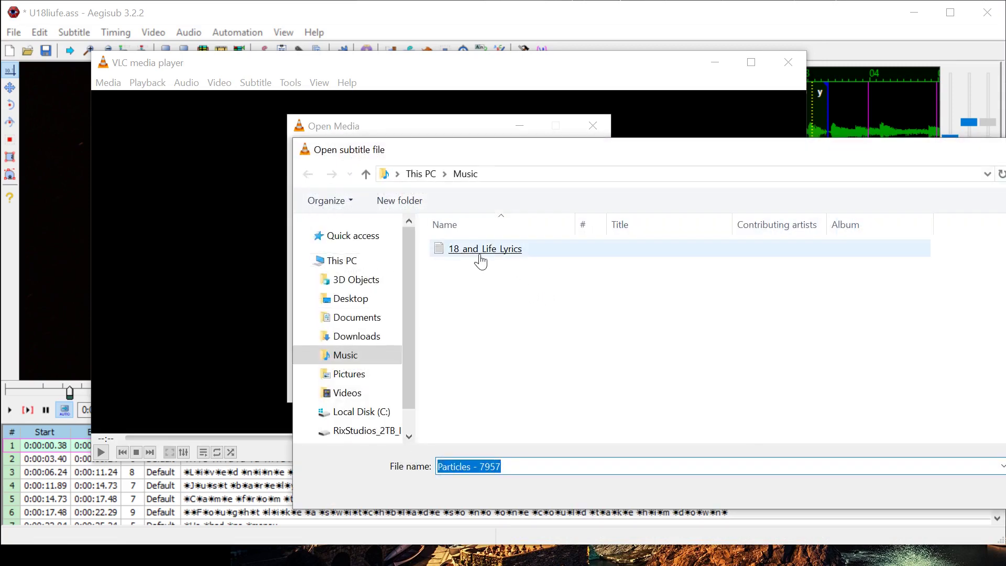
click(366, 173)
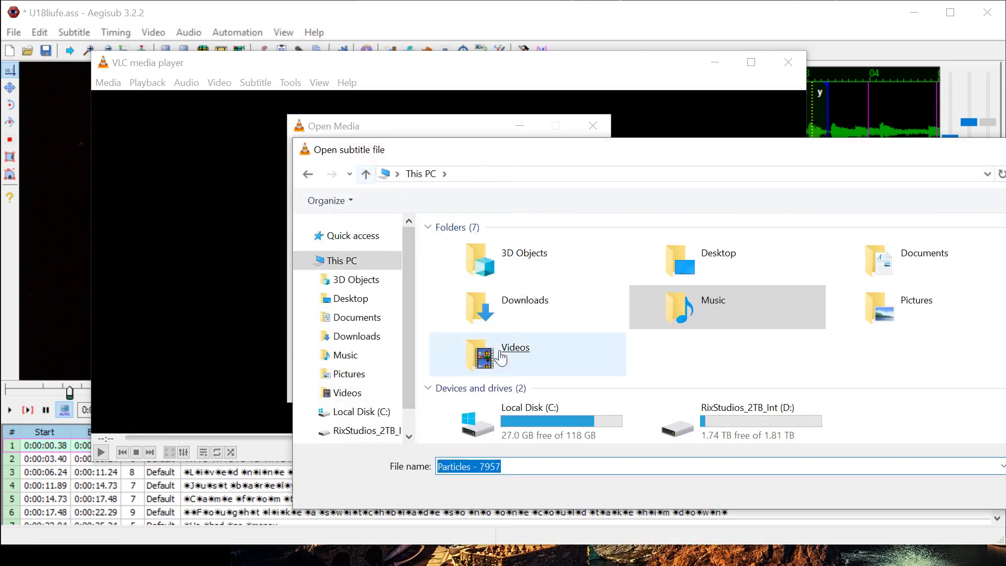
click(349, 356)
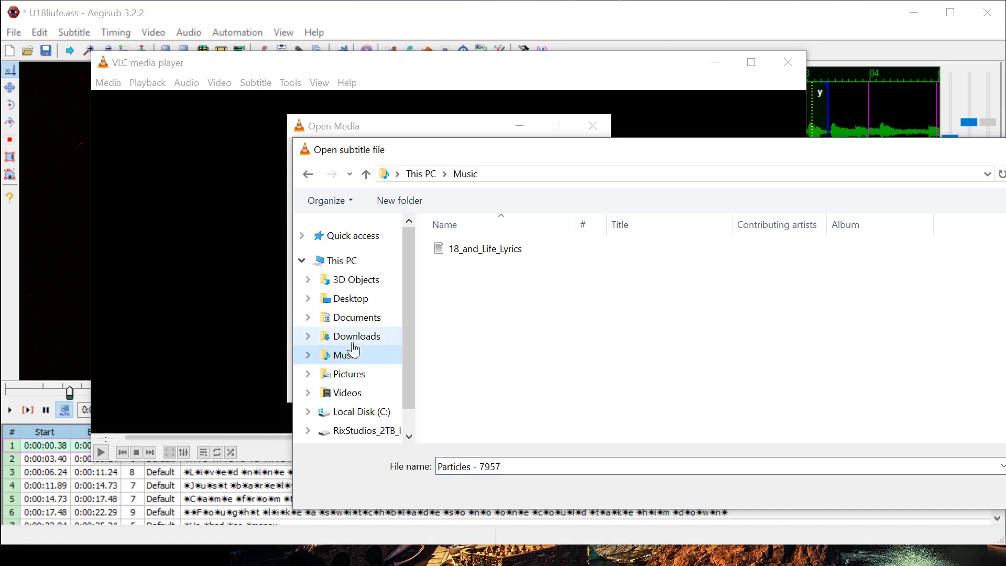
click(348, 393)
double_click(468, 301)
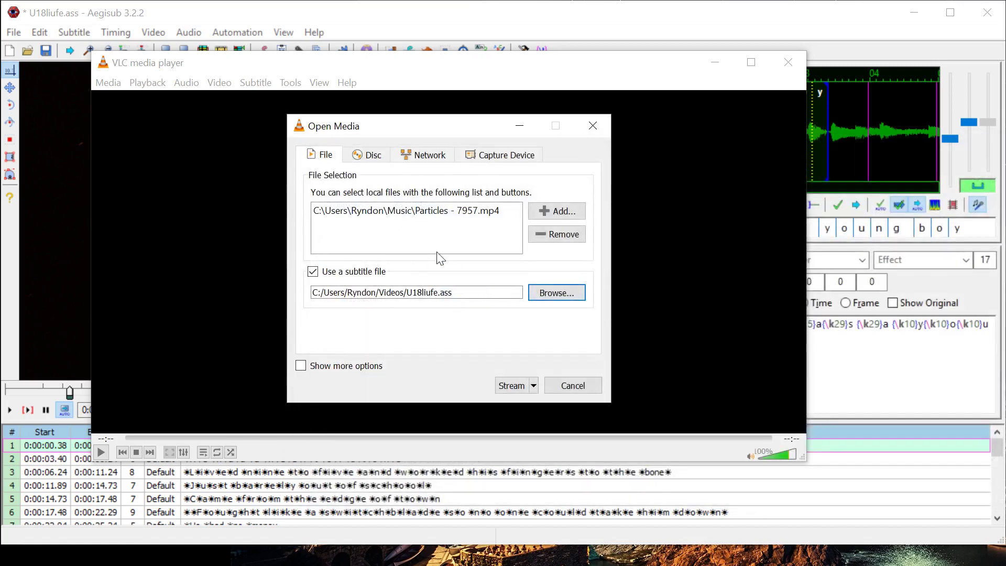
Step: Add a file destination for the stream named U18liufe_w_subs.mp4 in the Music folder
click(512, 386)
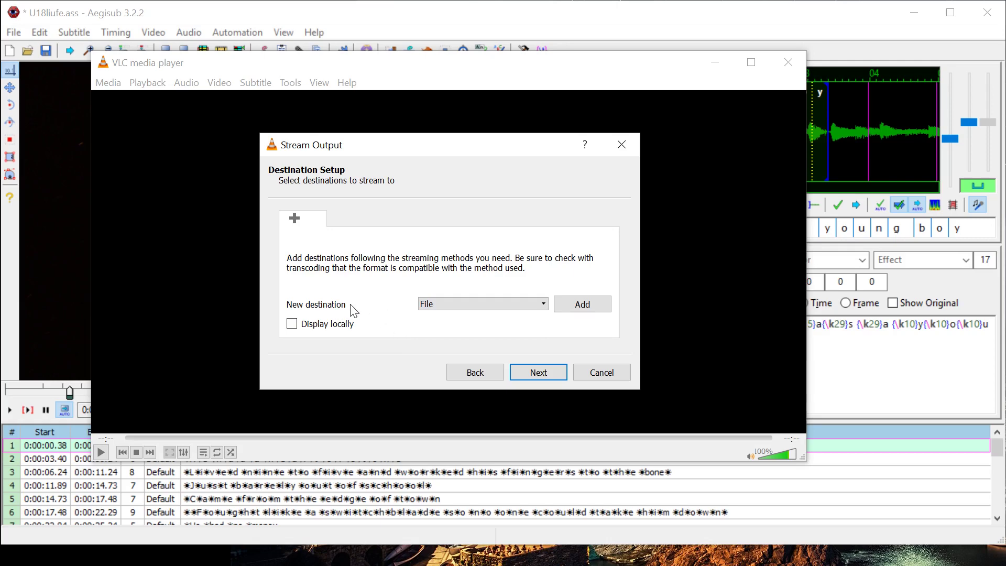
click(576, 304)
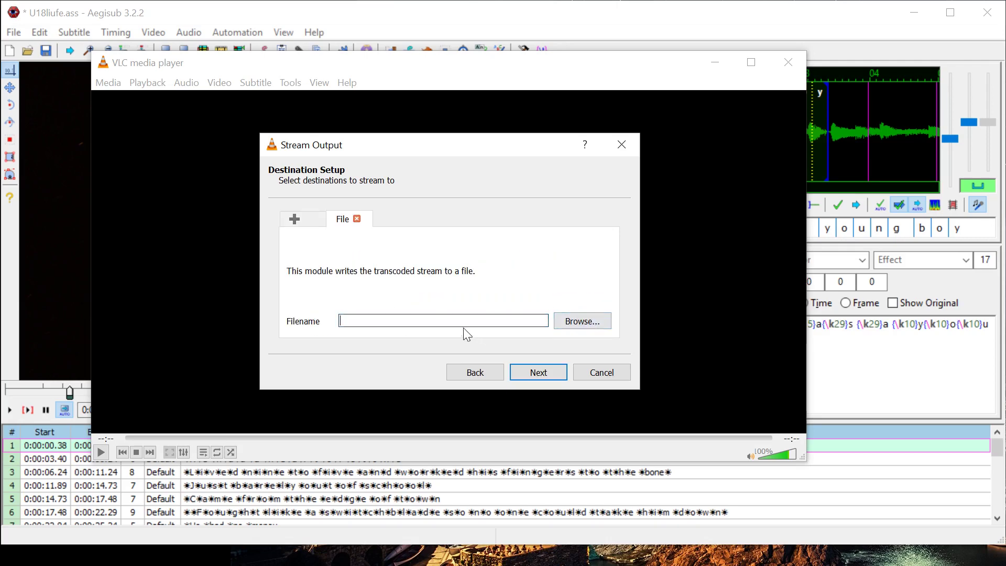
click(587, 325)
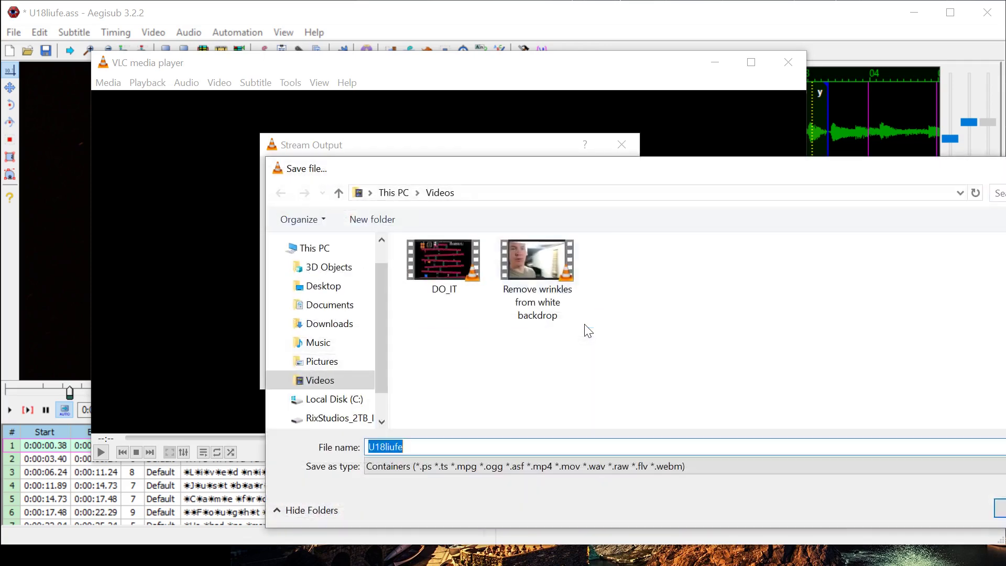
click(318, 343)
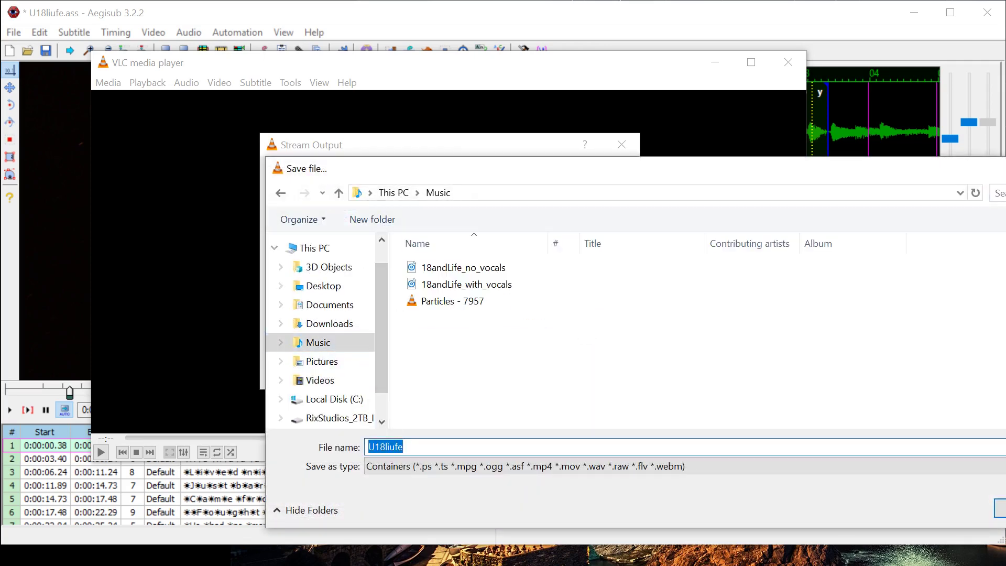
click(409, 447)
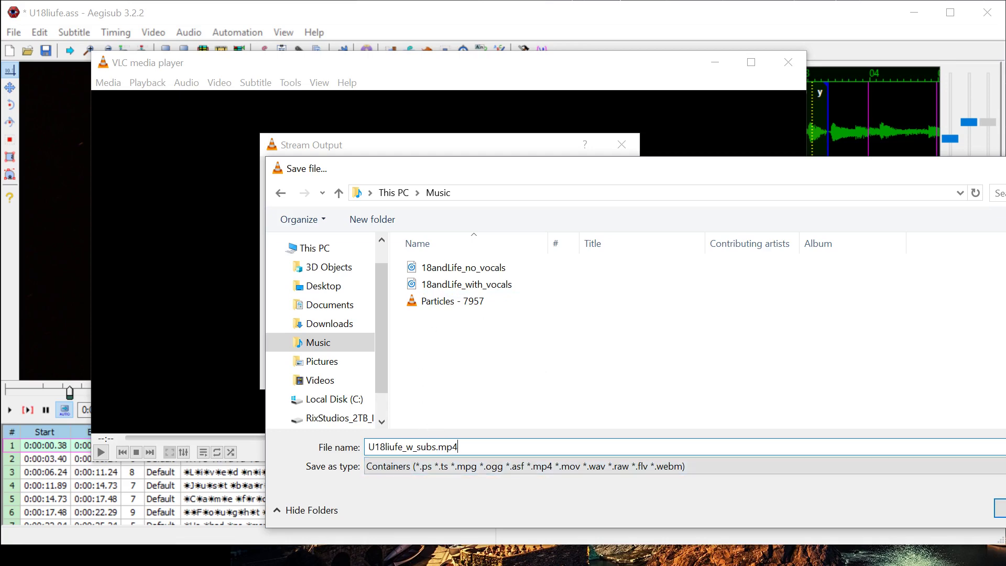
click(1000, 507)
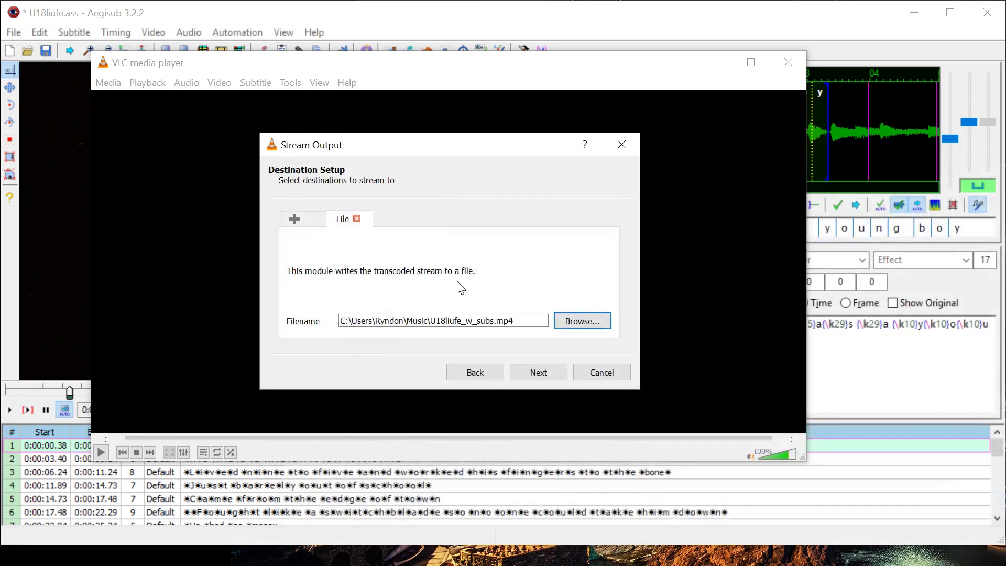
Step: Save the Video - H.264 + MP3 (MP4) transcoding profile with subtitles overlaid on the video and start the stream
click(535, 367)
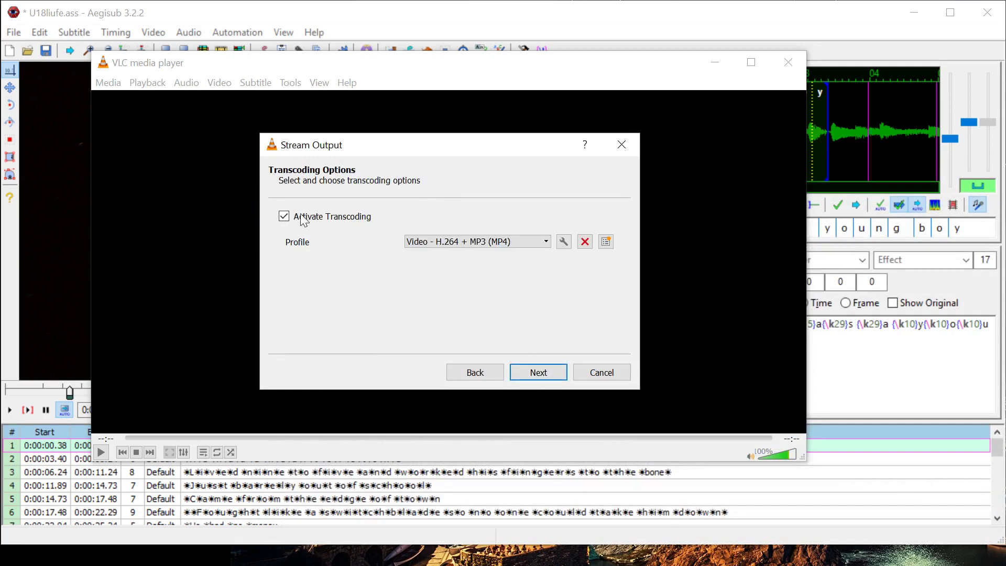
click(563, 241)
click(542, 187)
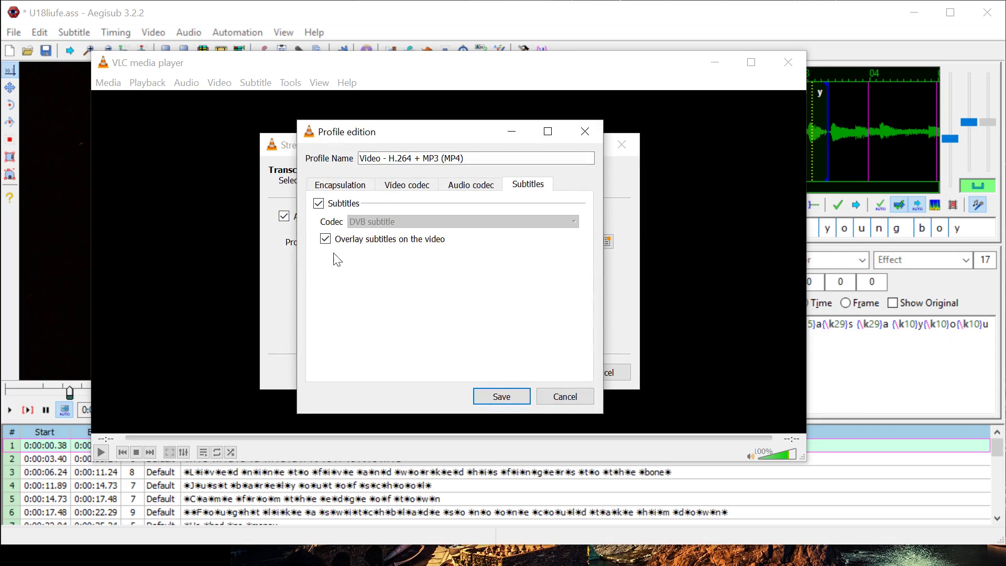
click(498, 396)
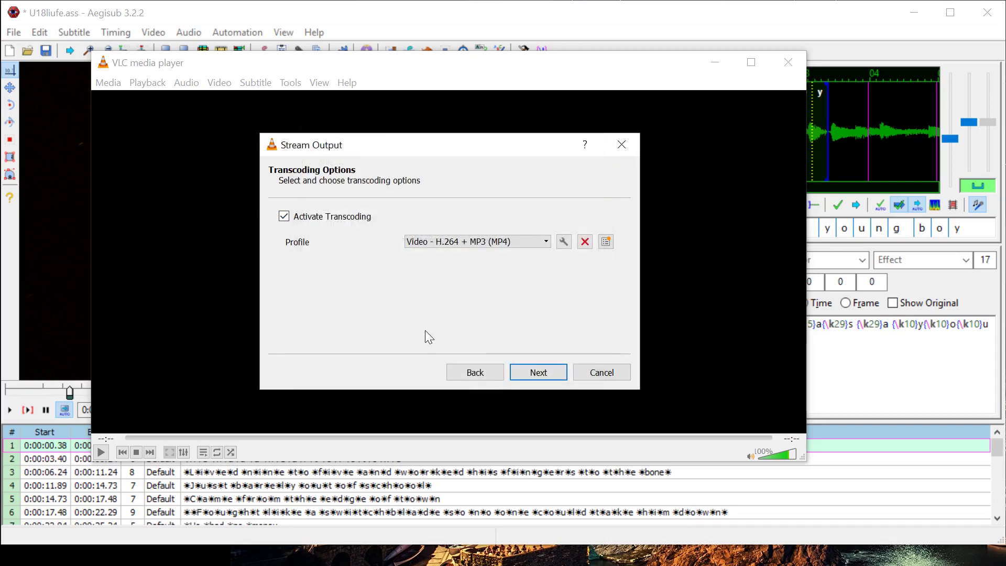
click(548, 369)
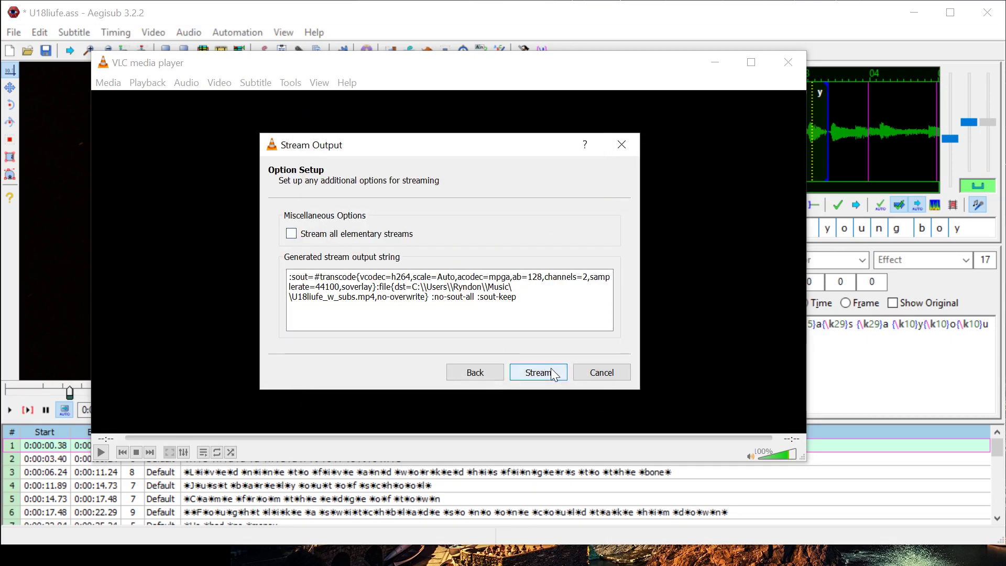
click(553, 373)
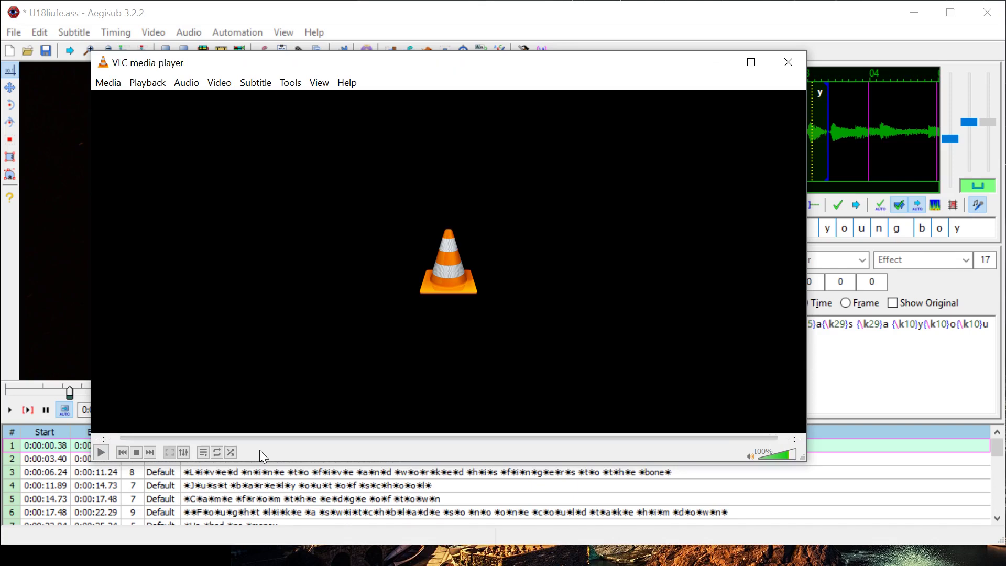
Step: Close VLC and open the Music folder in File Explorer to check for the exported video
click(788, 62)
click(142, 555)
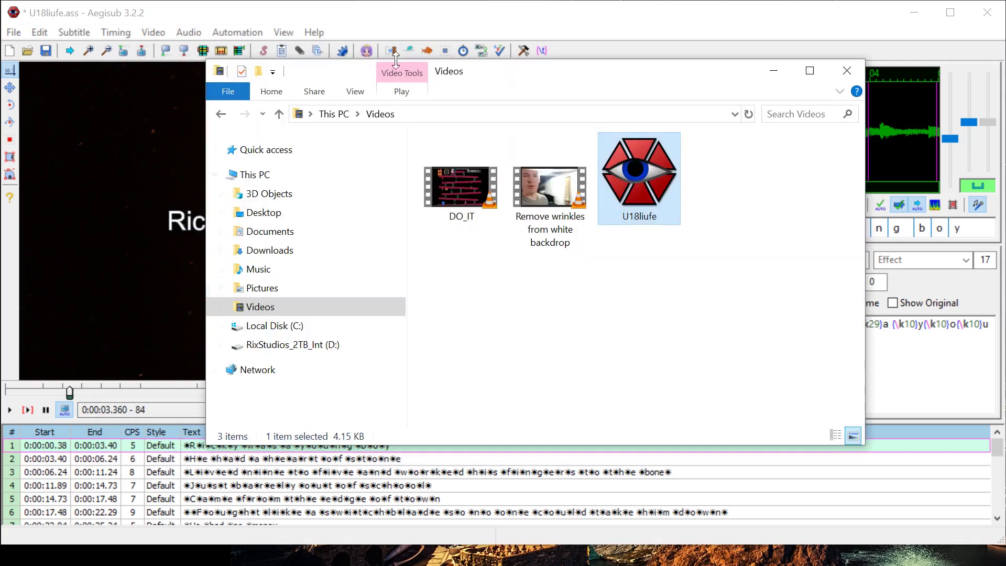
drag(513, 85, 393, 91)
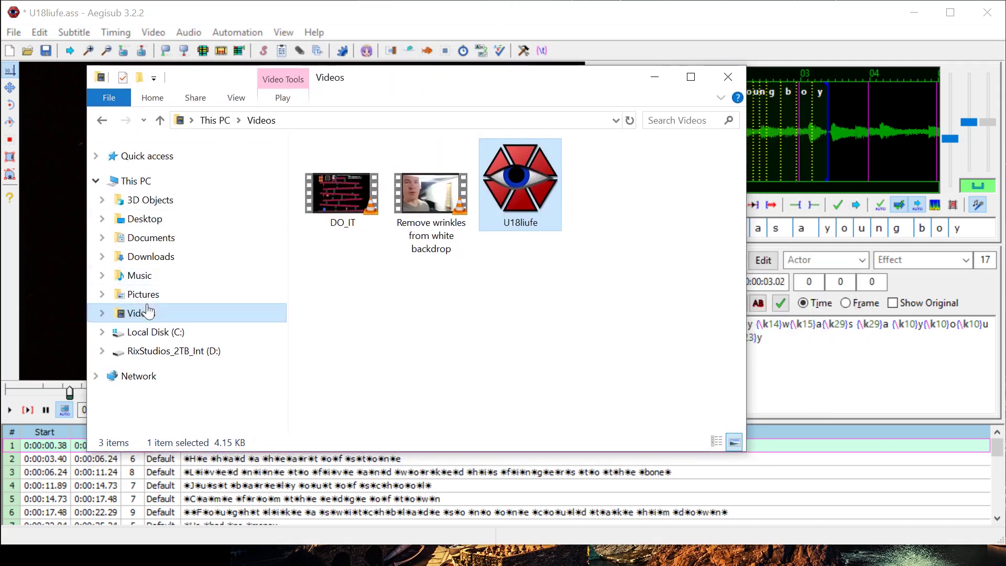
click(141, 276)
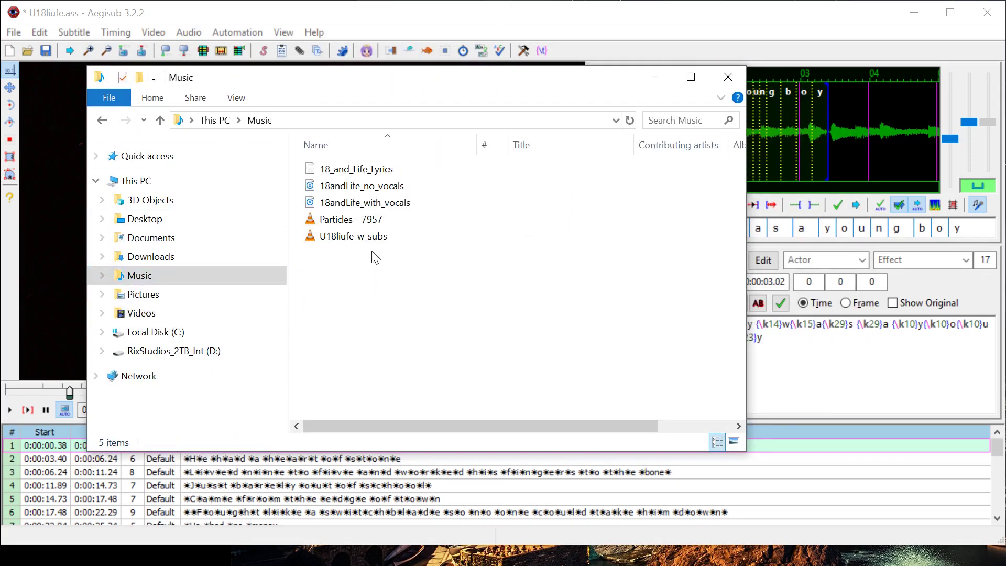
Step: Play the exported U18liufe_w_subs video in VLC to check the burned-in karaoke lyrics, and pause it
click(340, 240)
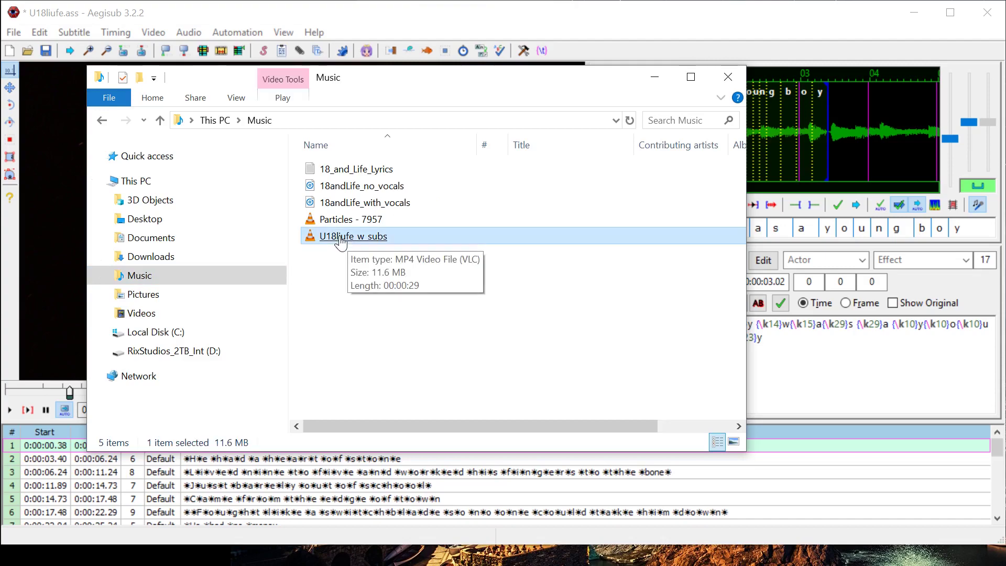
double_click(340, 240)
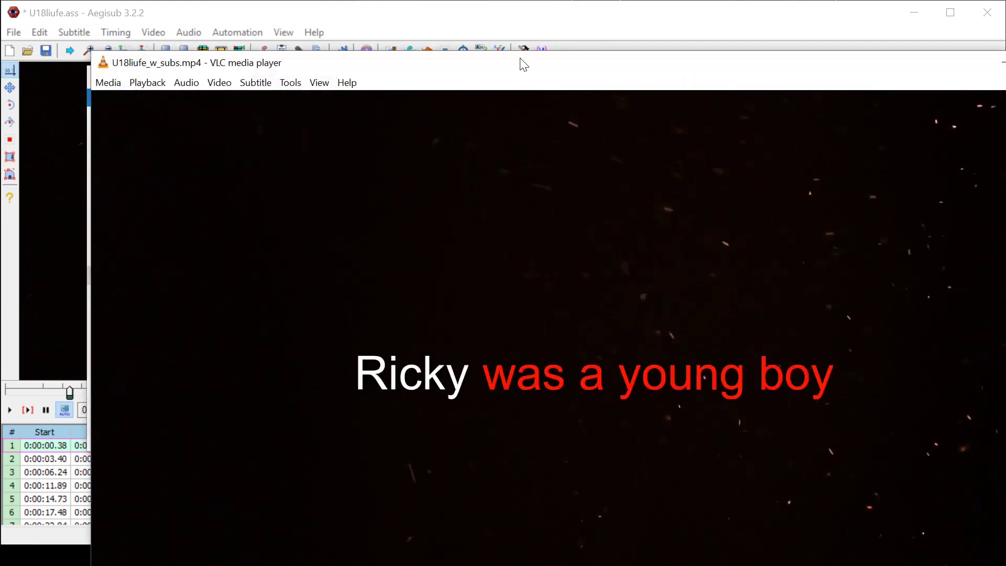
drag(527, 74, 487, 67)
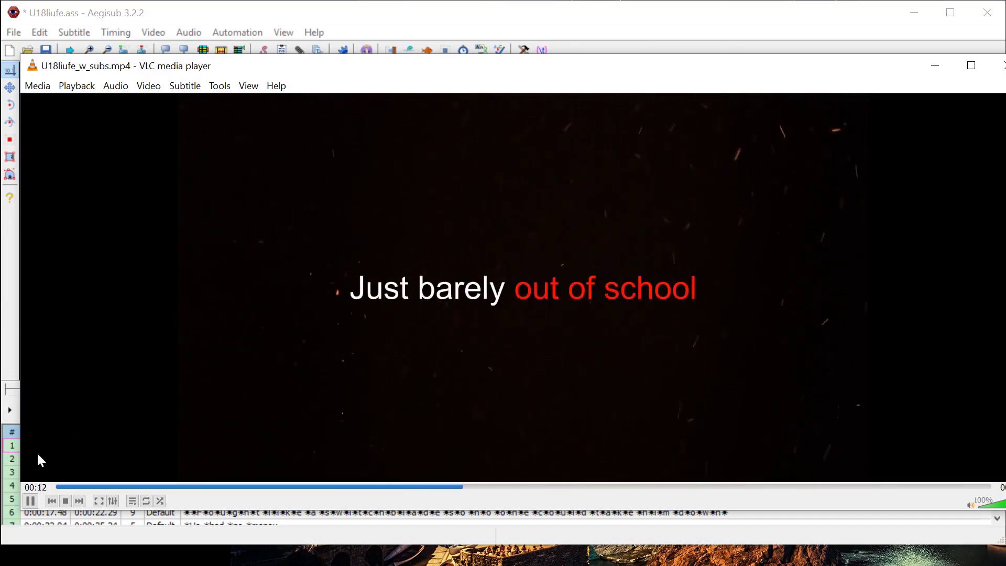
click(30, 502)
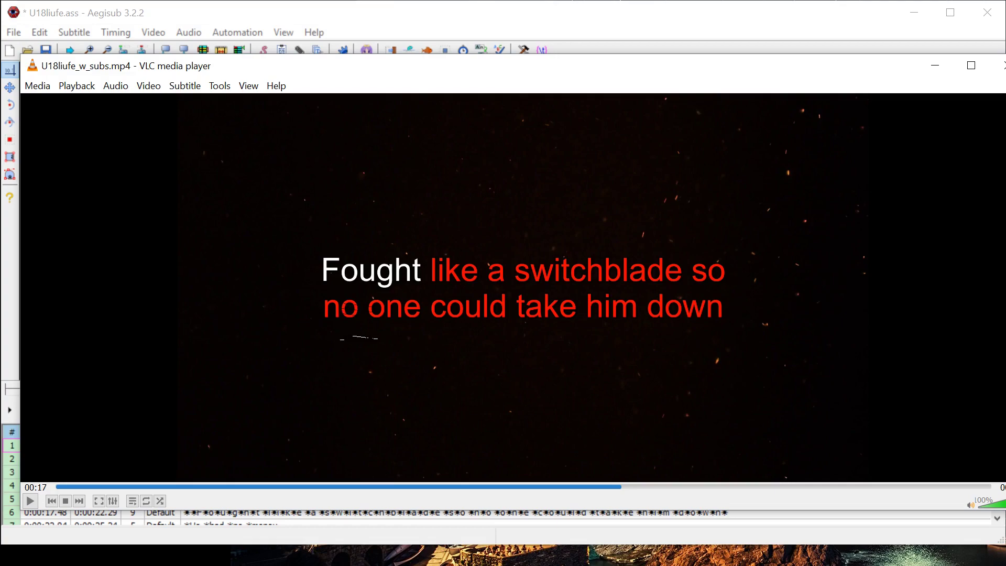
Step: Launch Kdenlive and fit its window to the visible desktop area
key(super)
text(kden)
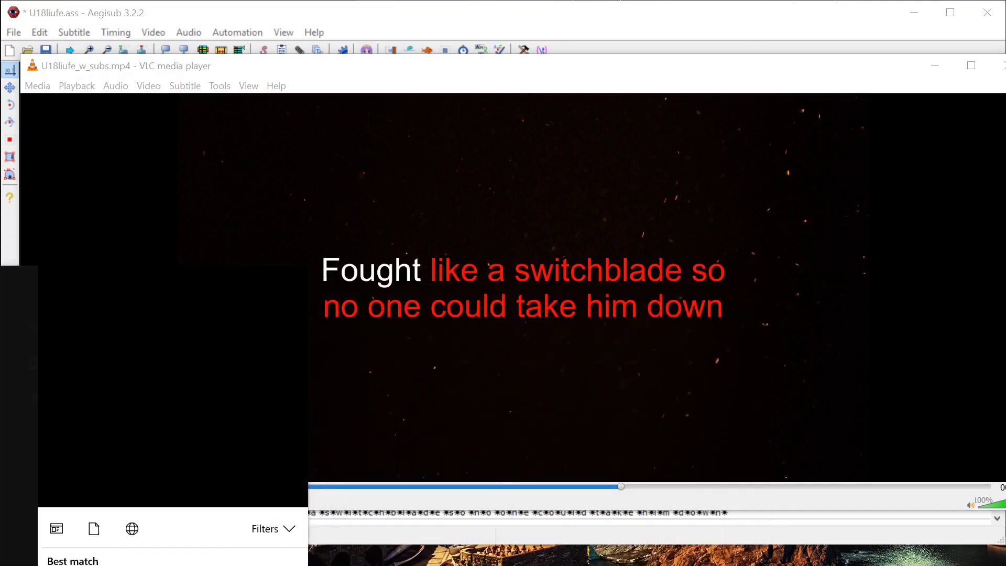
key(Return)
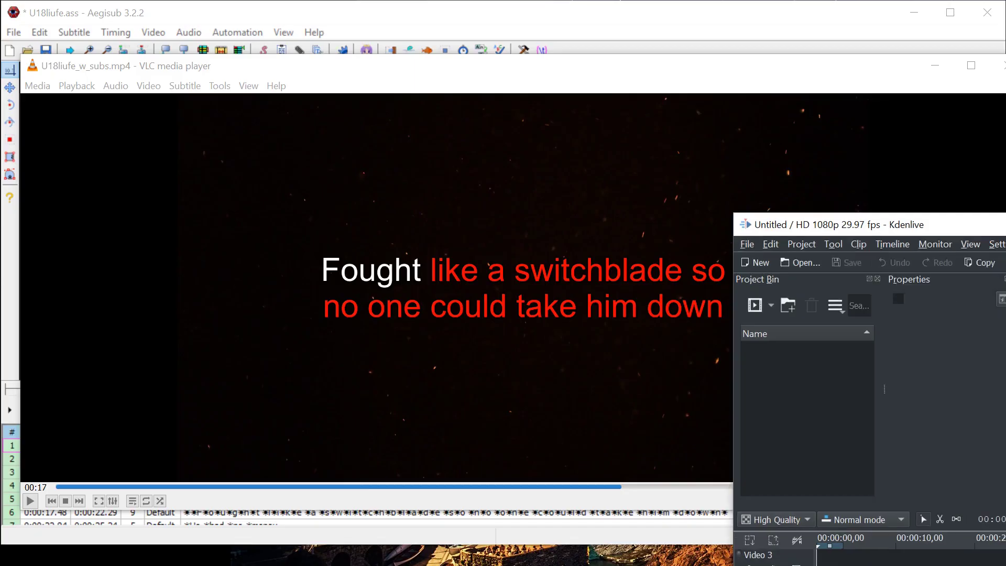
drag(1001, 215, 328, 26)
drag(911, 429, 1003, 495)
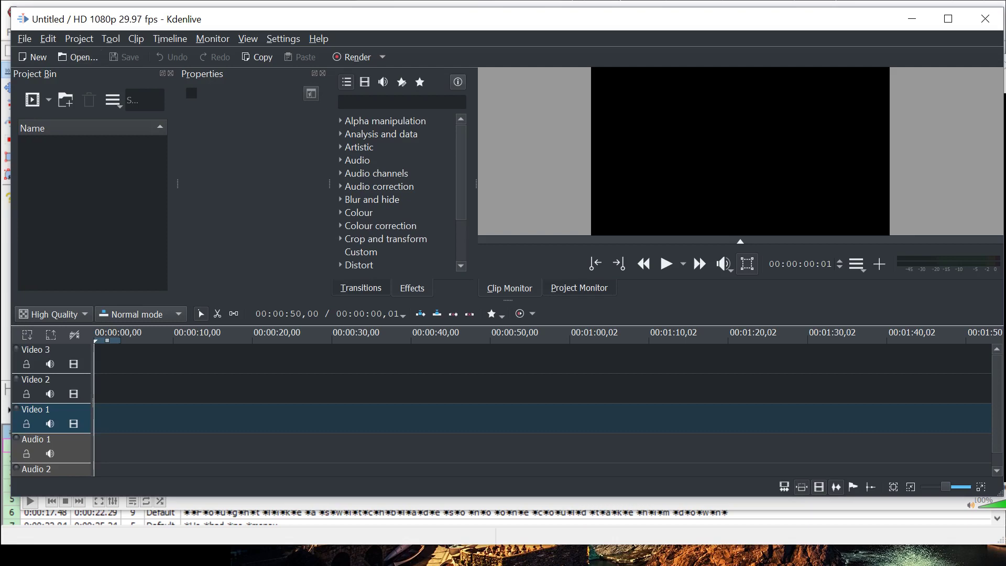
Step: Import U18liufe_w_subs and 18andLife_no_vocals from the Music folder into Kdenlive's project bin
key(super+e)
drag(367, 78, 509, 80)
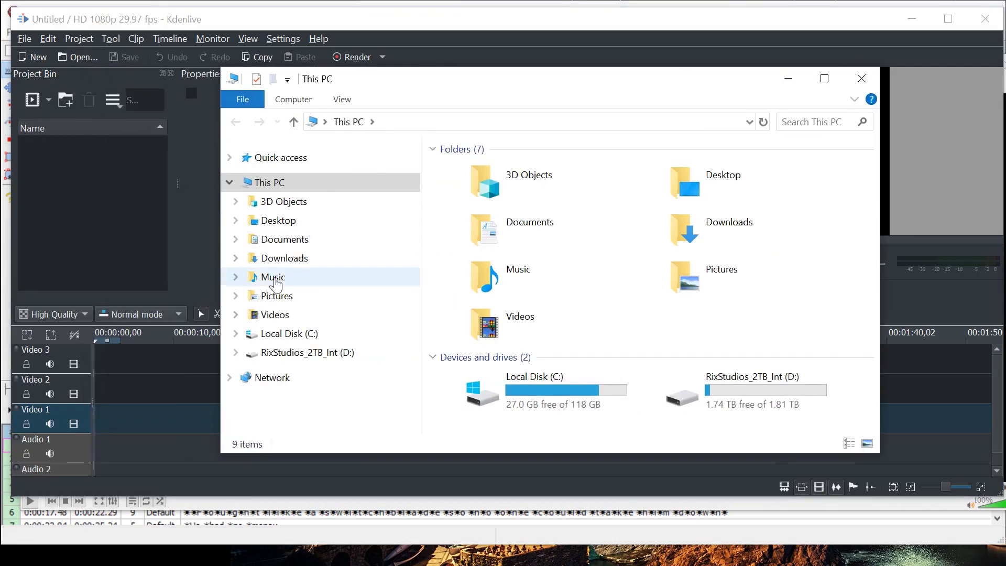
click(268, 315)
click(268, 277)
drag(476, 242, 114, 213)
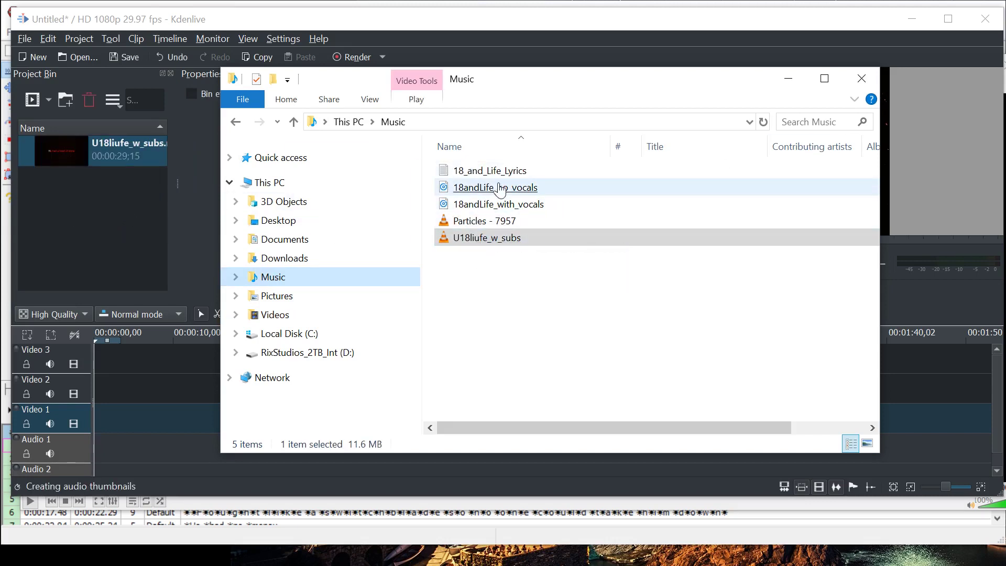
drag(500, 191, 115, 221)
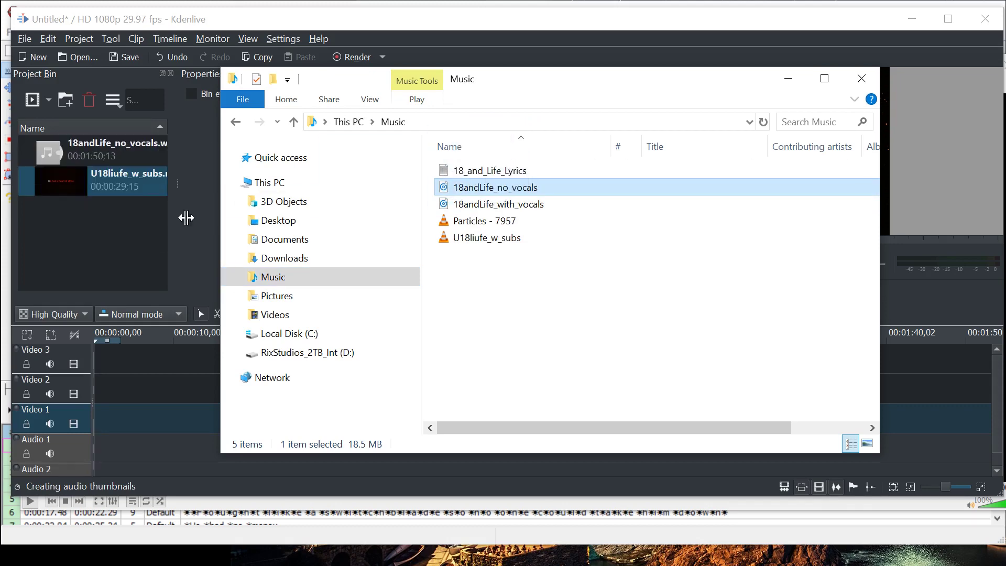
Step: Place U18liufe_w_subs on the Video 1 track and 18andLife_no_vocals on Audio 1, both at the timeline start
click(791, 78)
drag(57, 185, 157, 417)
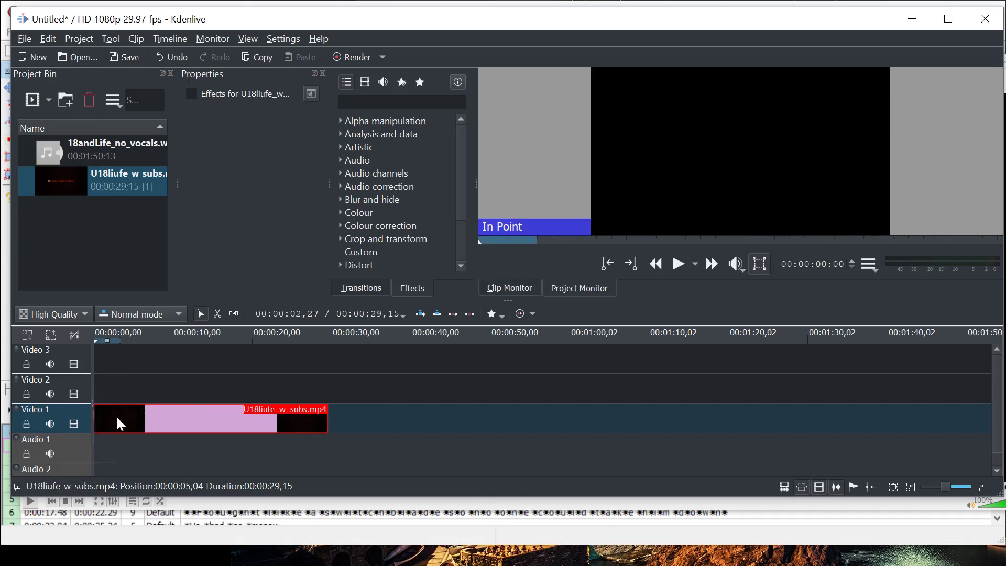
drag(56, 156, 136, 447)
Step: Enlarge the monitor area and play the project from the beginning to check lyrics against the music
drag(477, 200, 396, 199)
drag(507, 299, 519, 337)
click(98, 375)
click(638, 305)
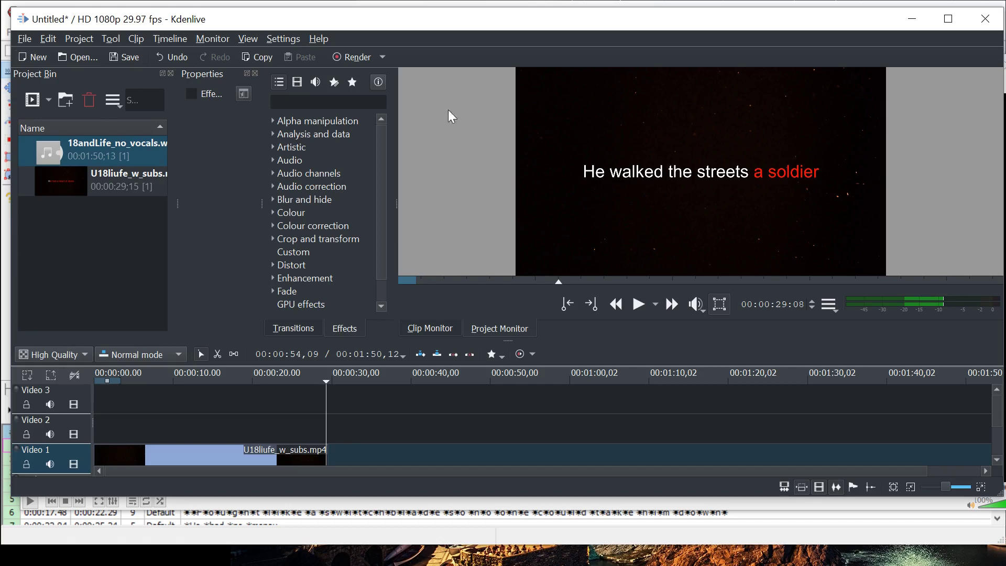
Step: Render the full project to untitled.mp4 using the generic MP4 (H264) format
click(350, 57)
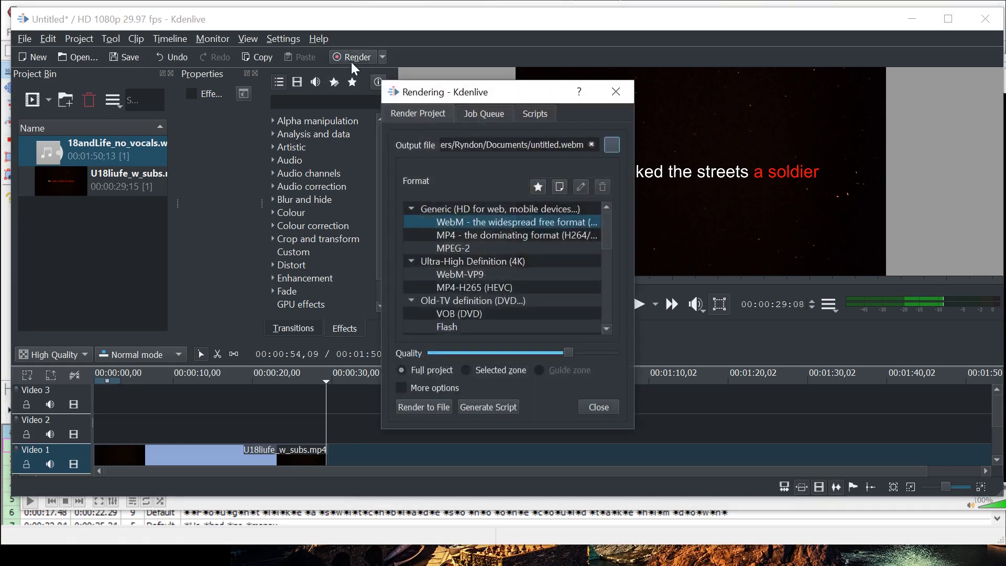
click(448, 237)
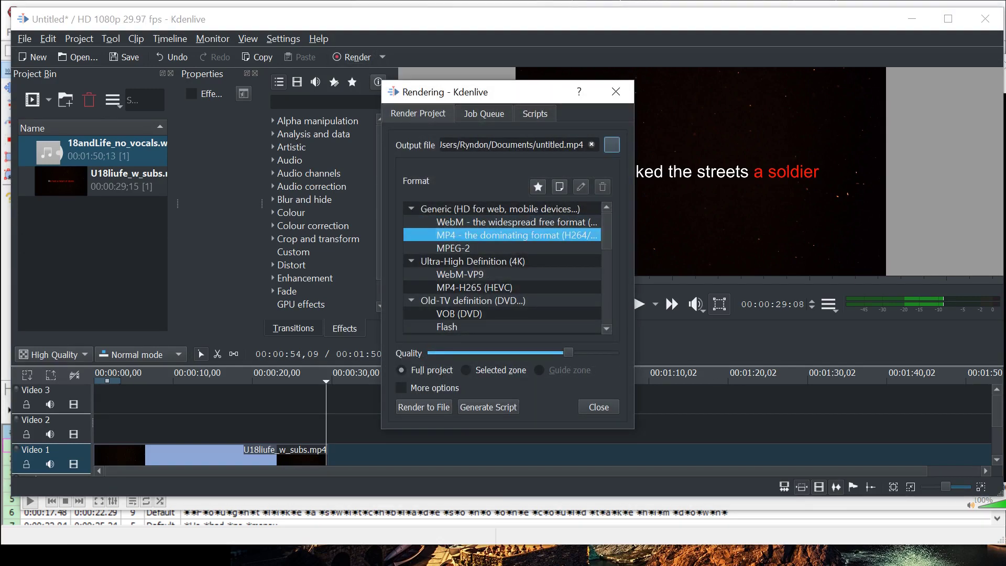
click(424, 408)
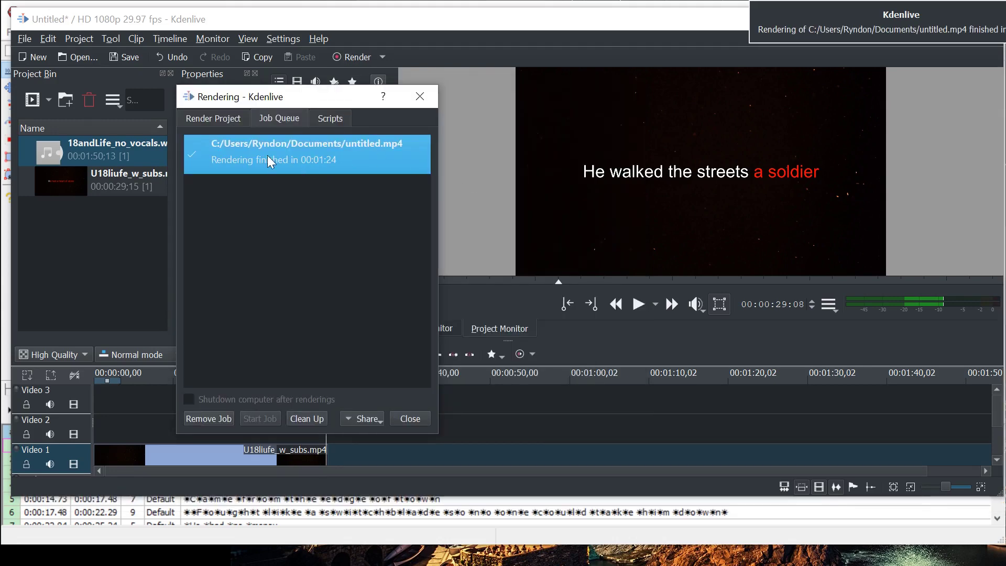
Step: Play the rendered untitled.mp4 in VLC, skip ahead to check the later lyrics, and close the player
double_click(262, 158)
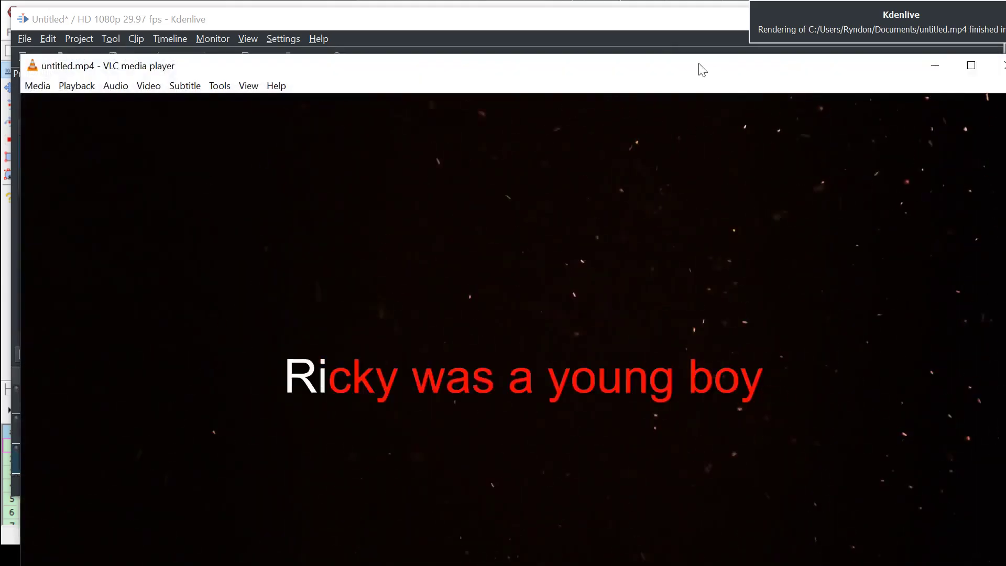
drag(653, 54, 650, 31)
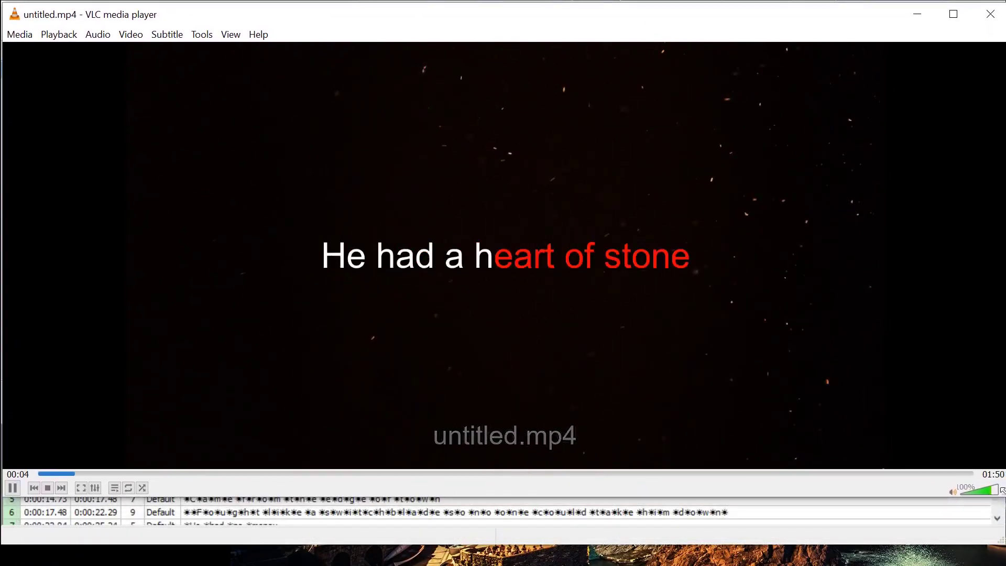
drag(1003, 495, 997, 560)
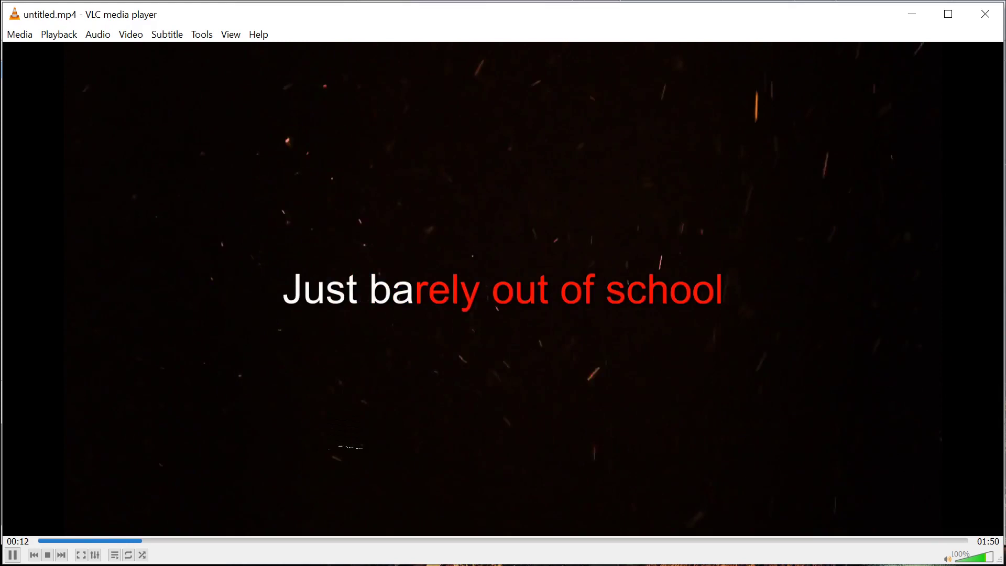
click(226, 540)
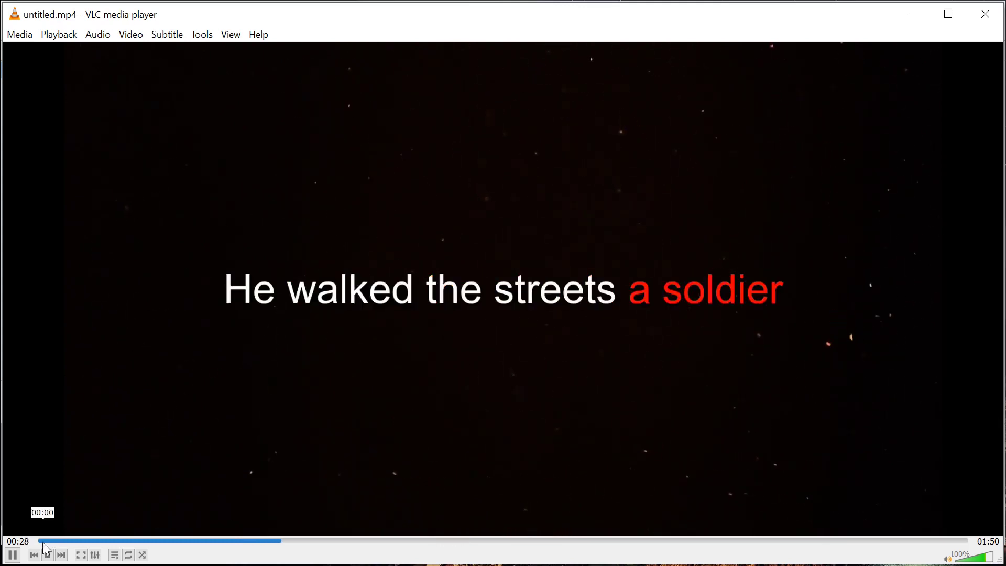
click(988, 16)
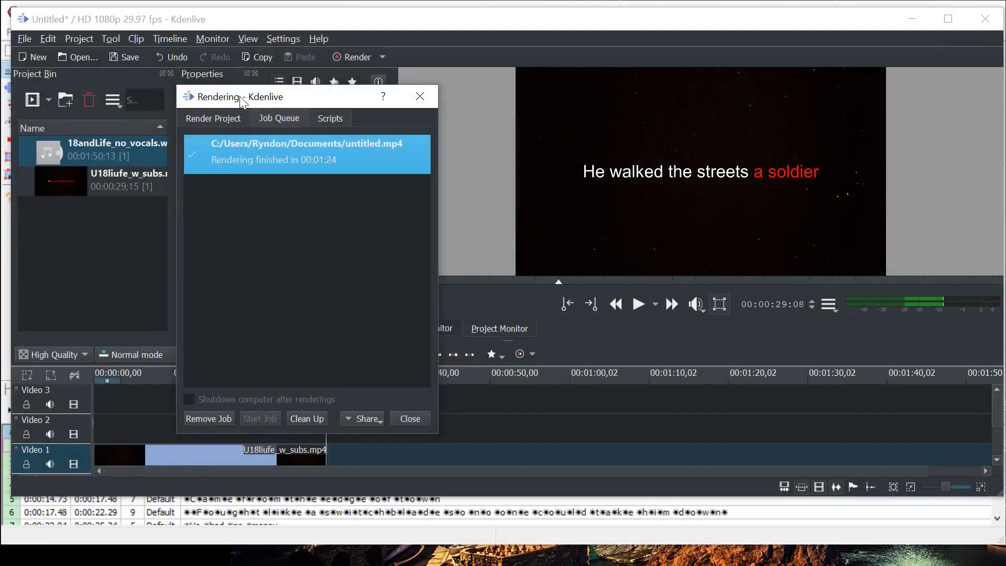
drag(243, 102, 435, 99)
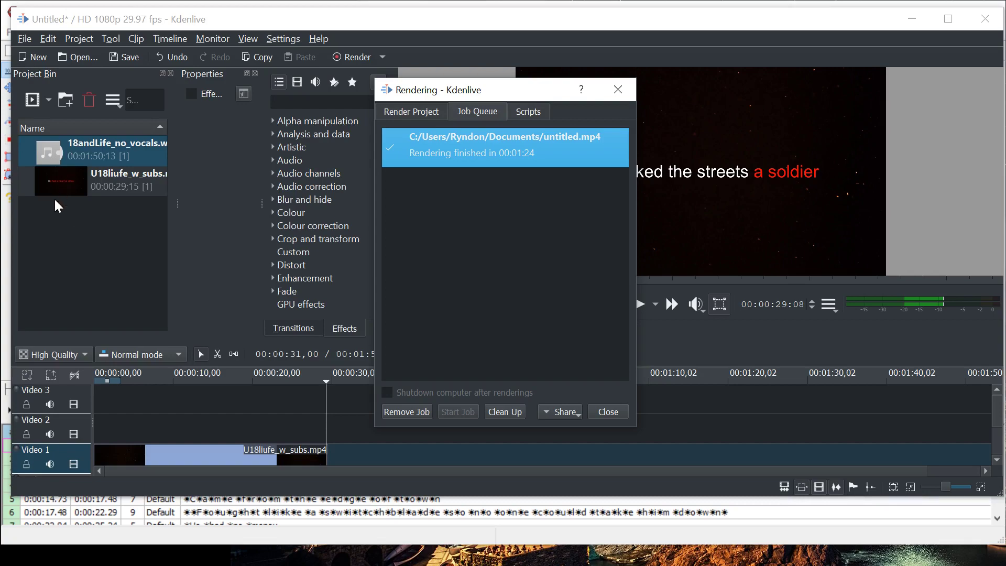
key(super)
text(vlc)
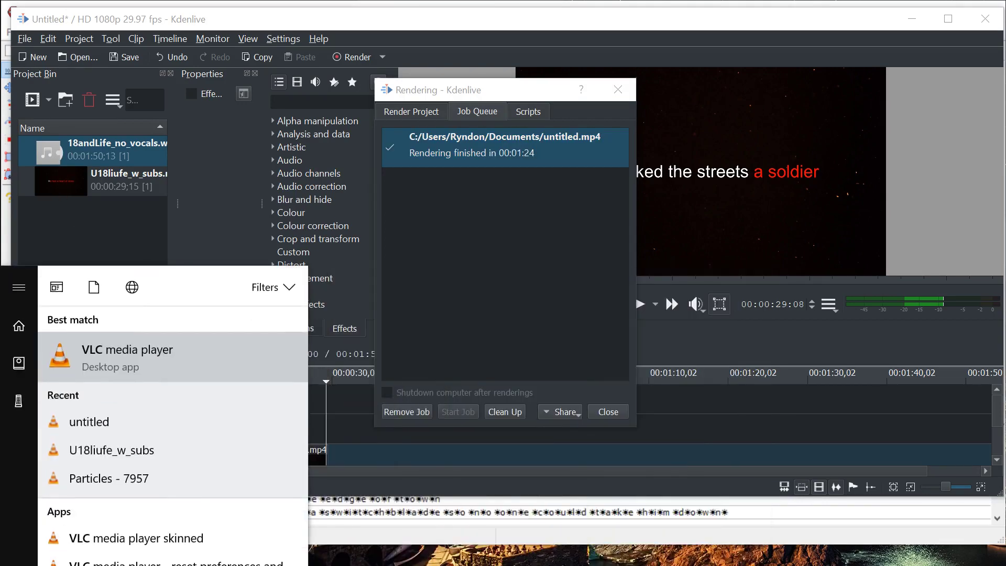
key(Return)
drag(131, 23, 216, 66)
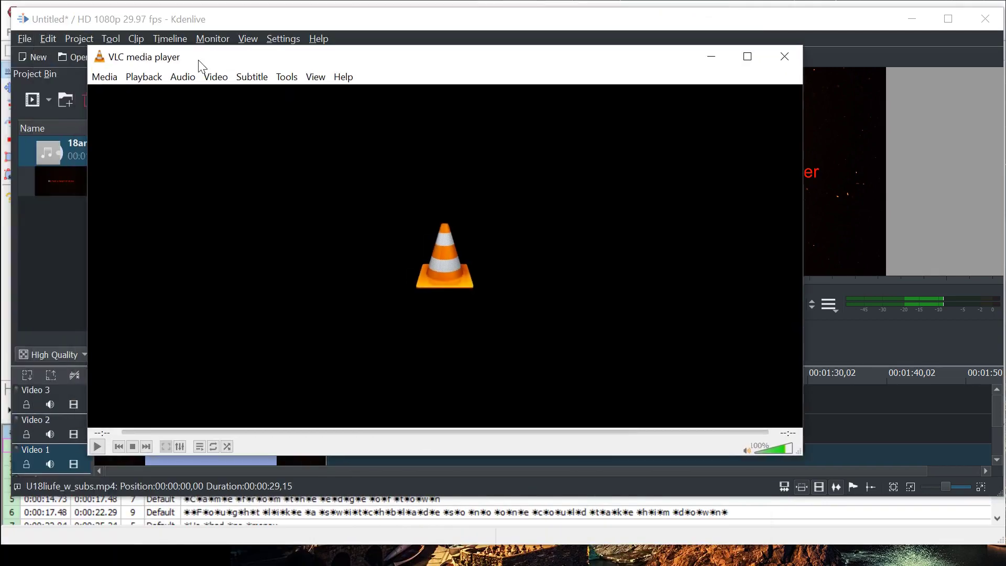
click(105, 77)
click(117, 266)
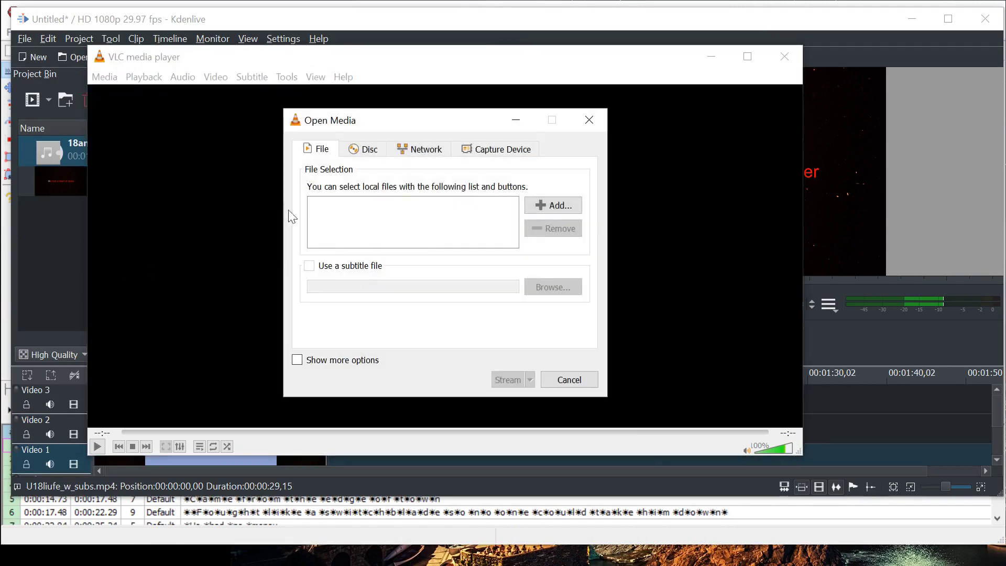
click(592, 122)
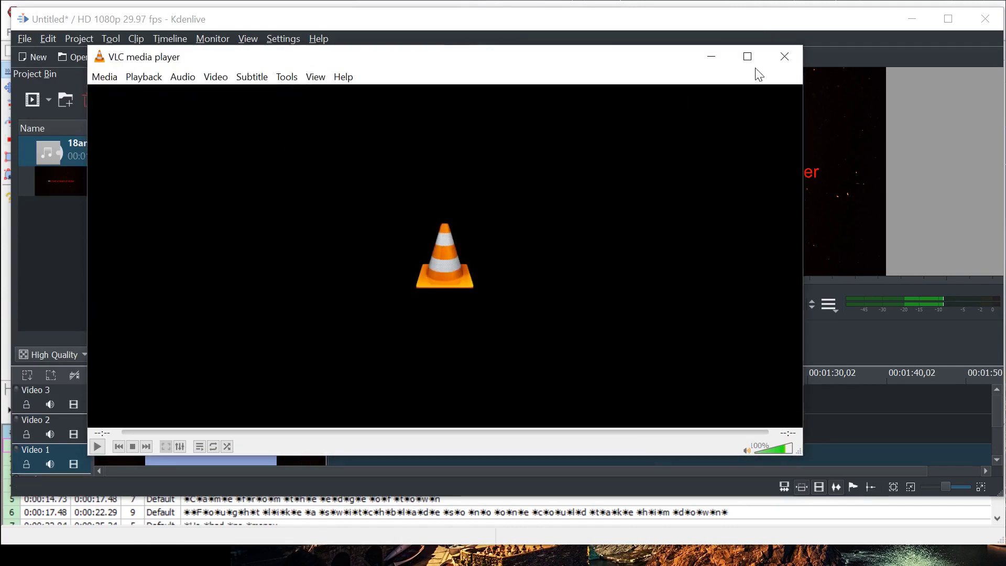
click(785, 56)
Step: Close the rendering dialog, scrub through the lyric video on the timeline, and minimize Kdenlive to return to Aegisub
click(620, 90)
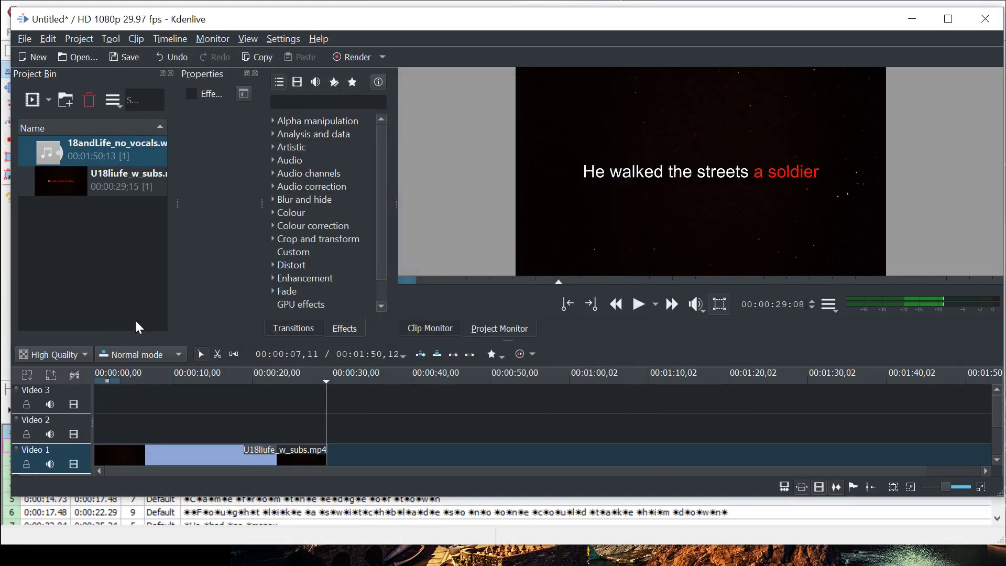
click(173, 380)
click(191, 382)
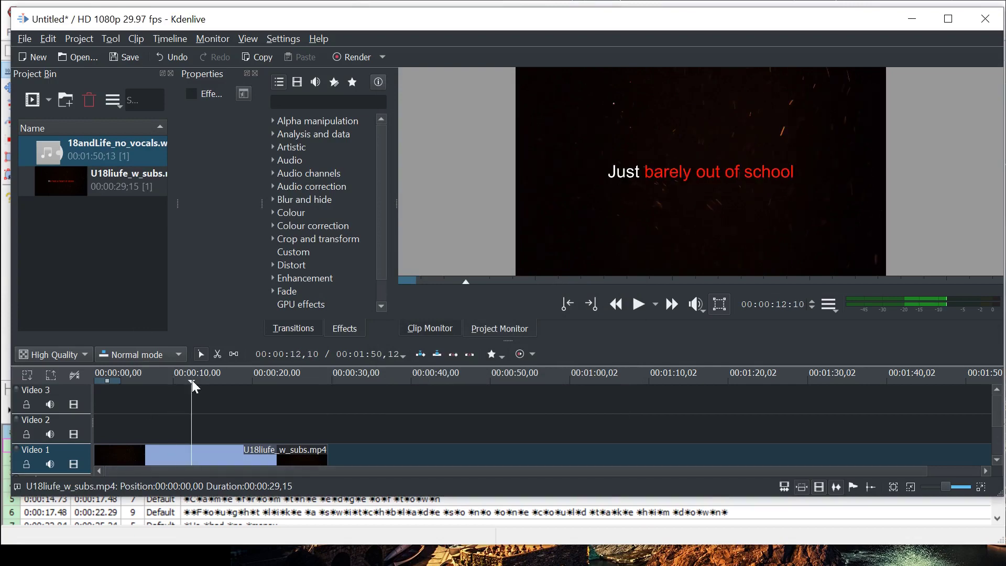
click(236, 382)
click(283, 382)
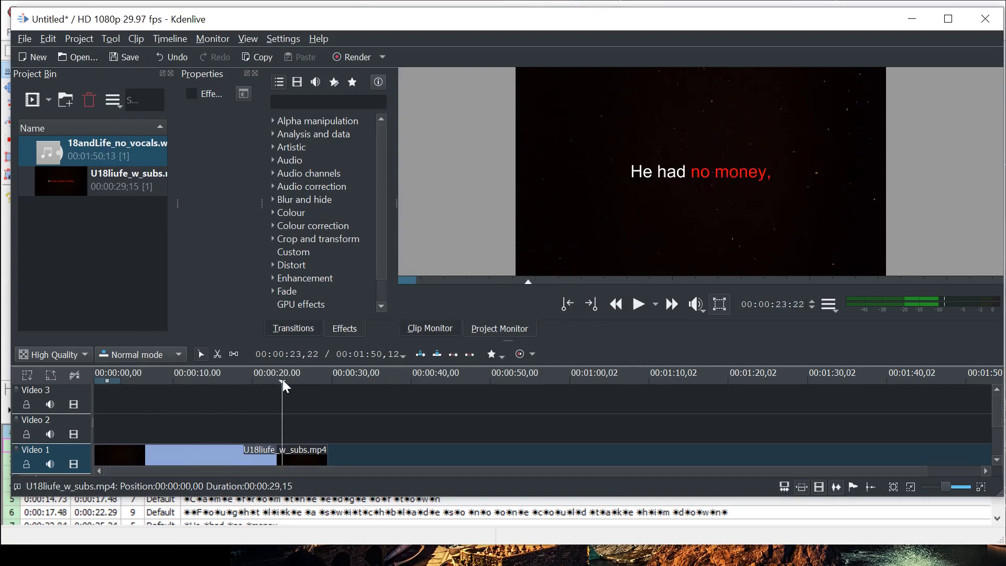
click(236, 382)
click(134, 382)
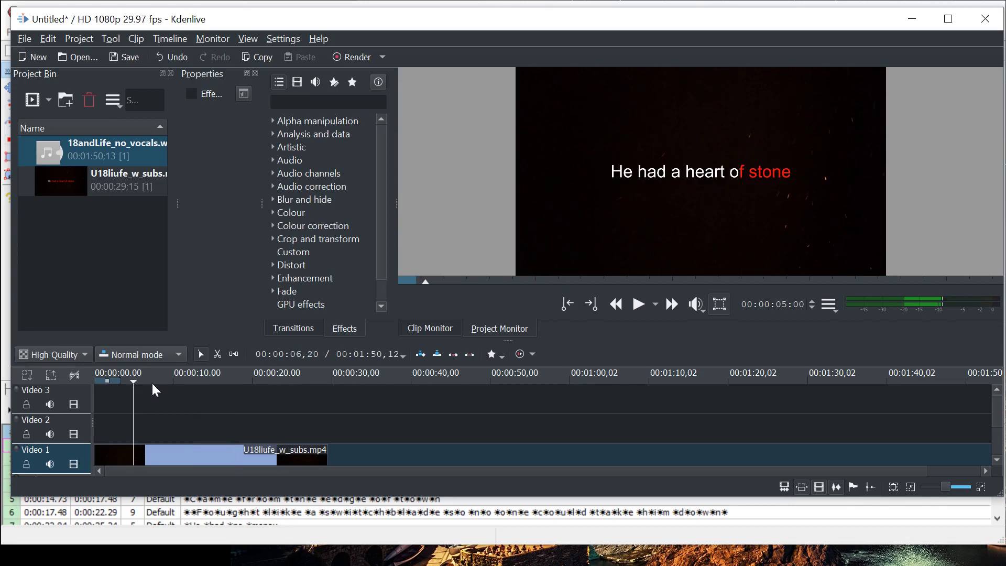
drag(305, 20, 307, 28)
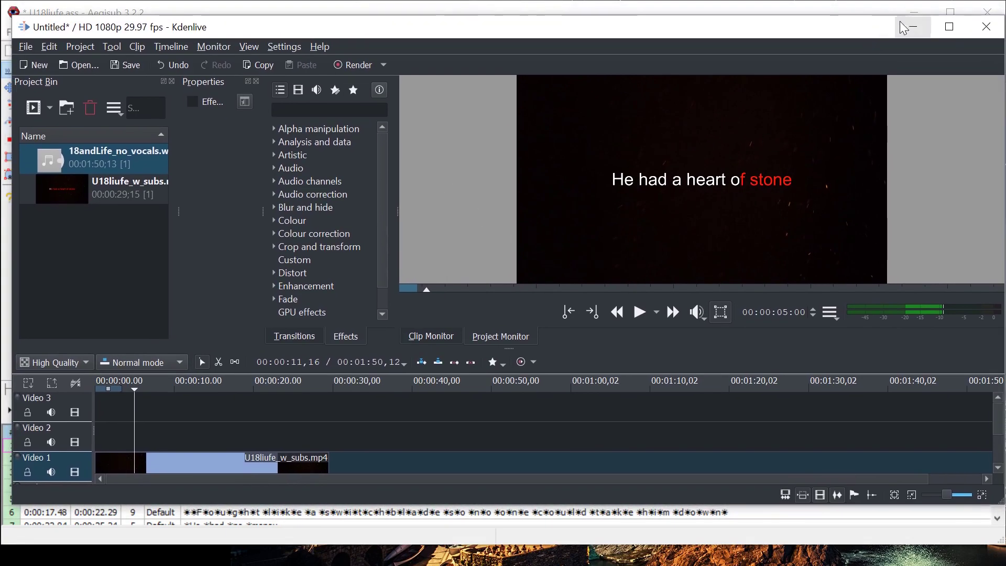
click(915, 29)
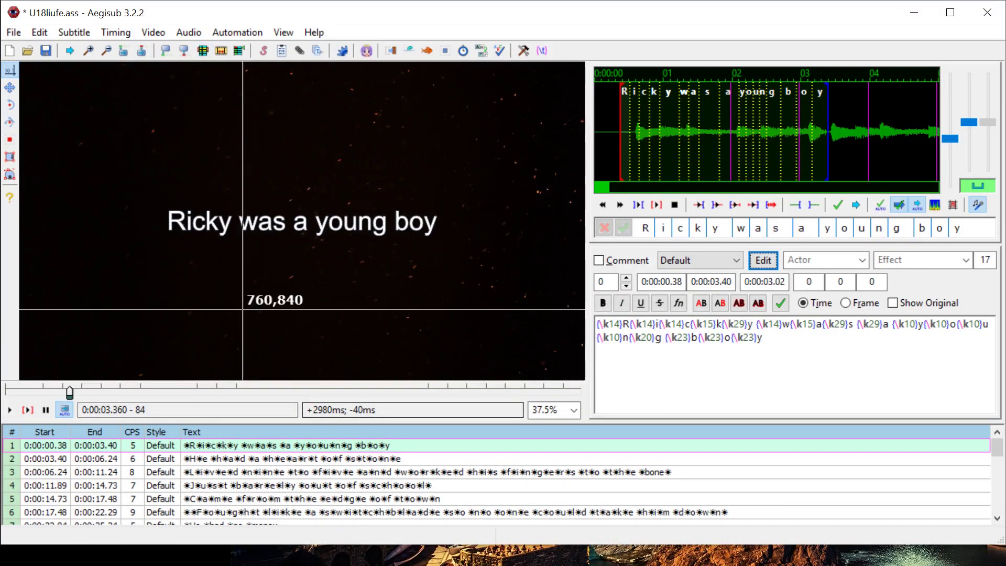
key(super)
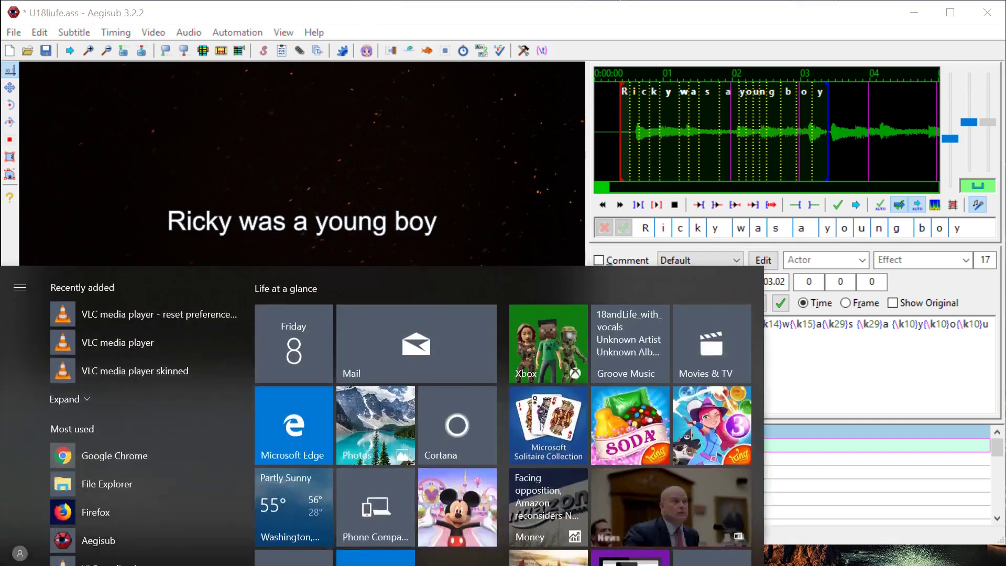
text(vlc)
key(Return)
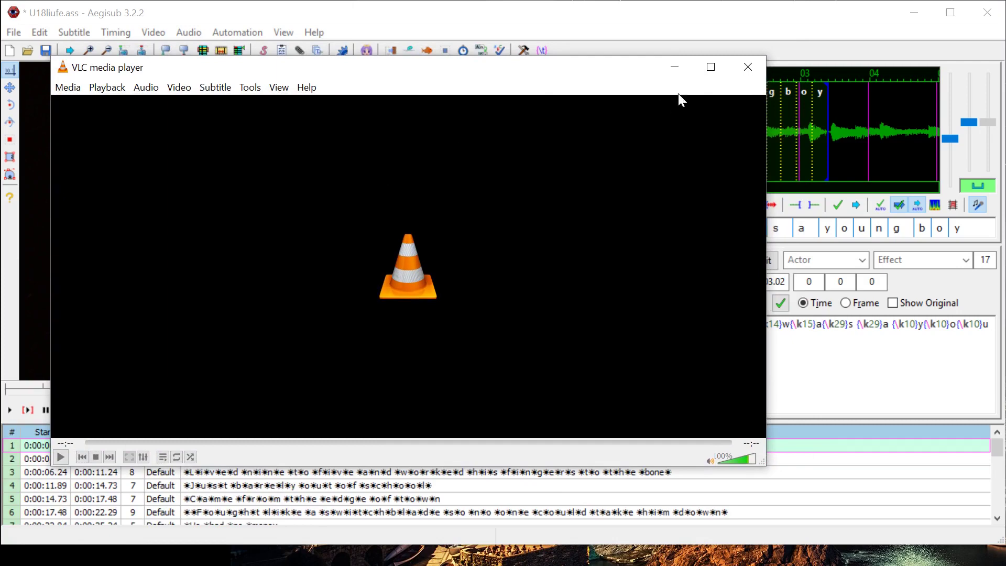
click(747, 67)
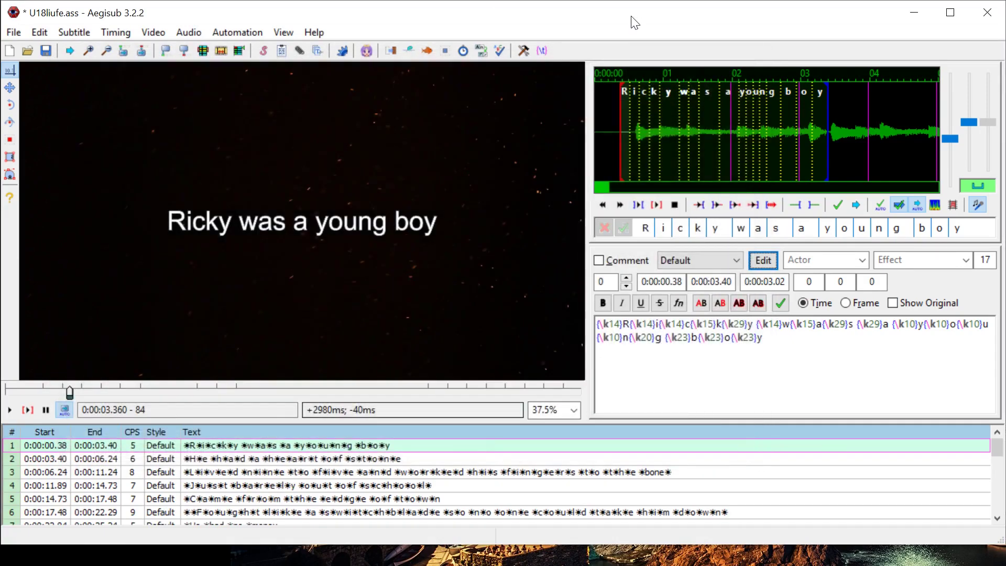